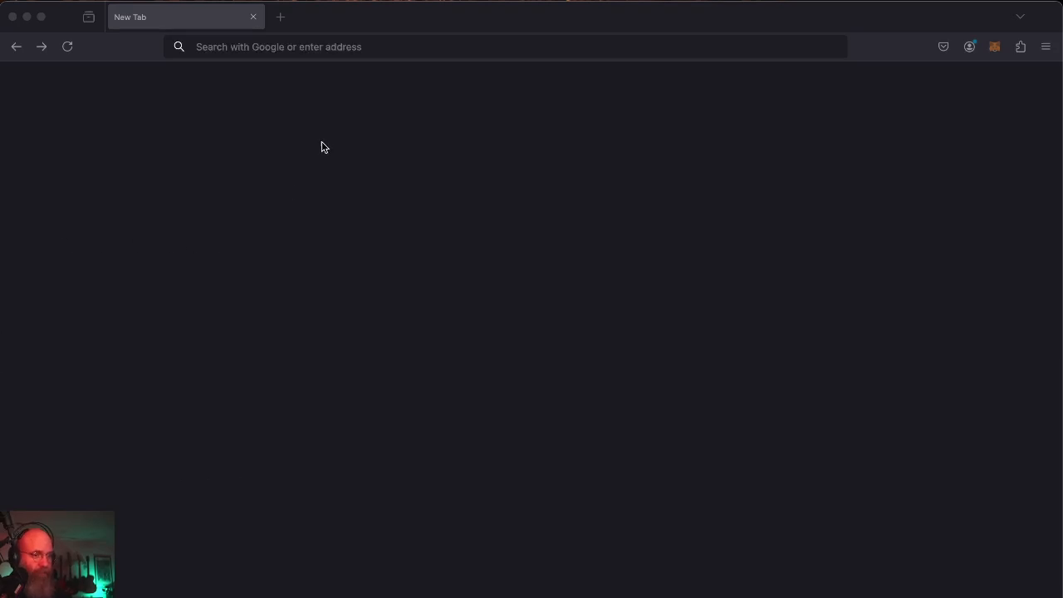
Load admin.jurying.net in Firefox to reach the Juried Art Services Administrator Login page.
left_click(335, 43)
type("ad")
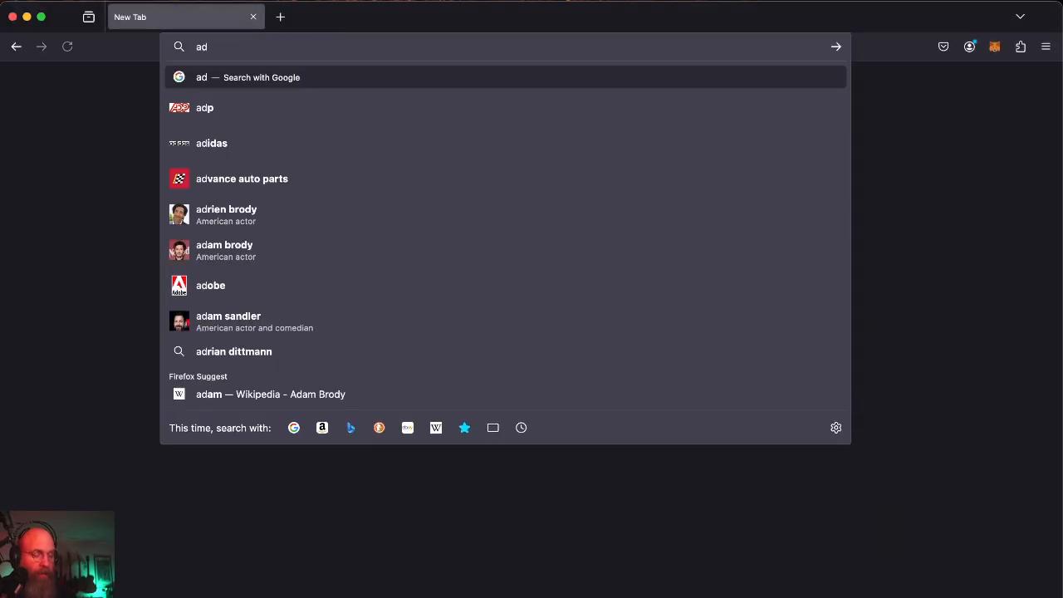
type("min.j")
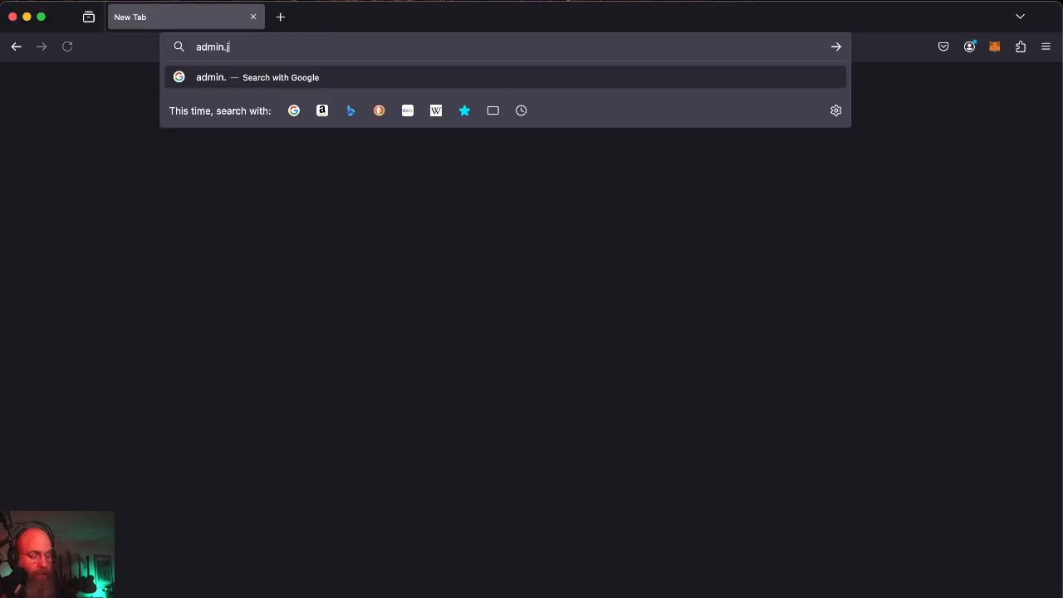
type("urying.net")
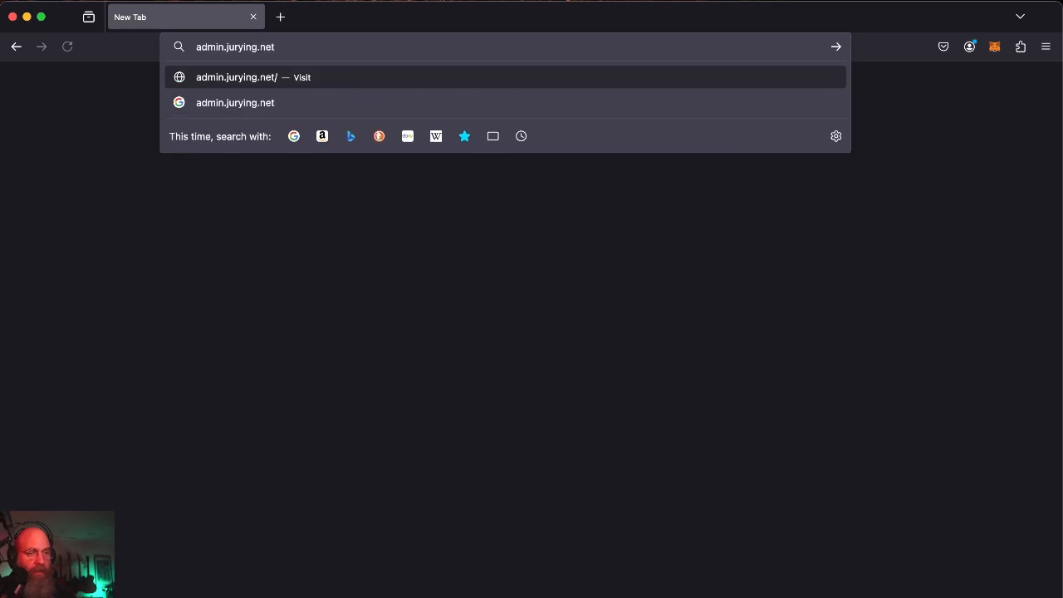
key("Return")
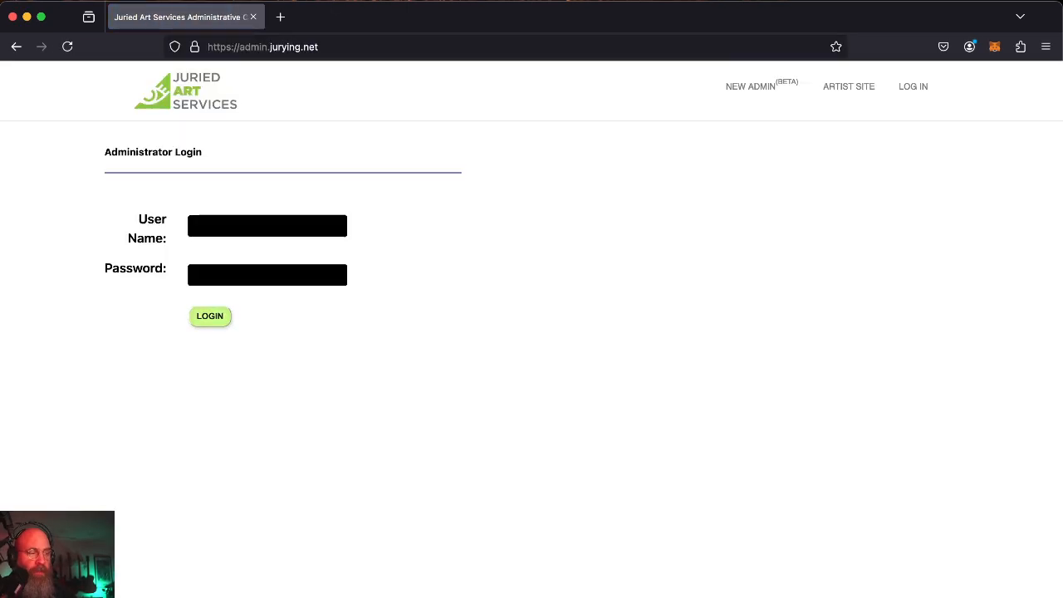
Sign in to the NEW ADMIN (BETA) portal using the saved demo login from autofill.
left_click(747, 93)
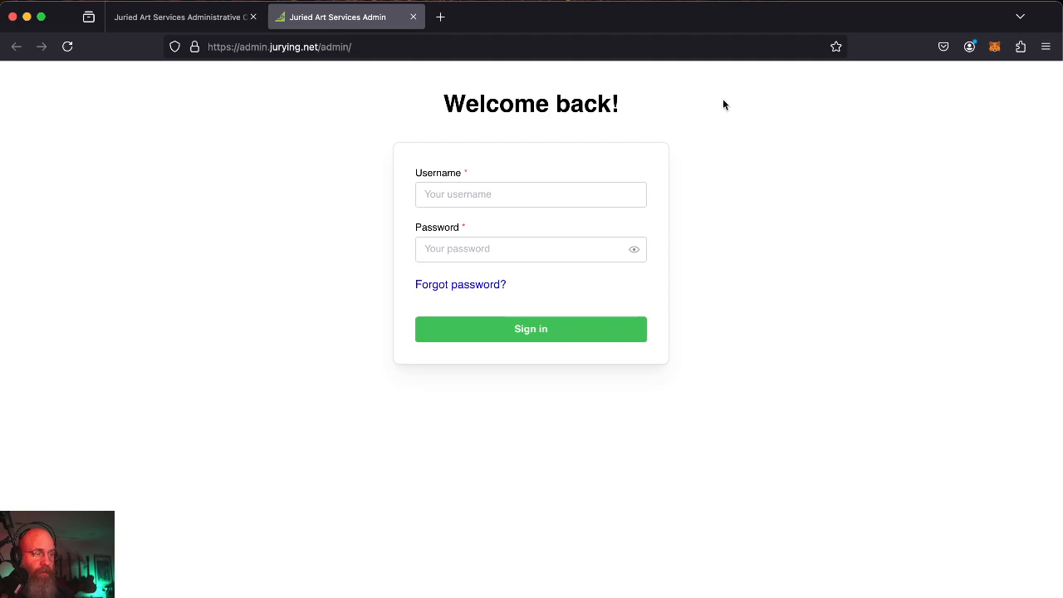
left_click(463, 195)
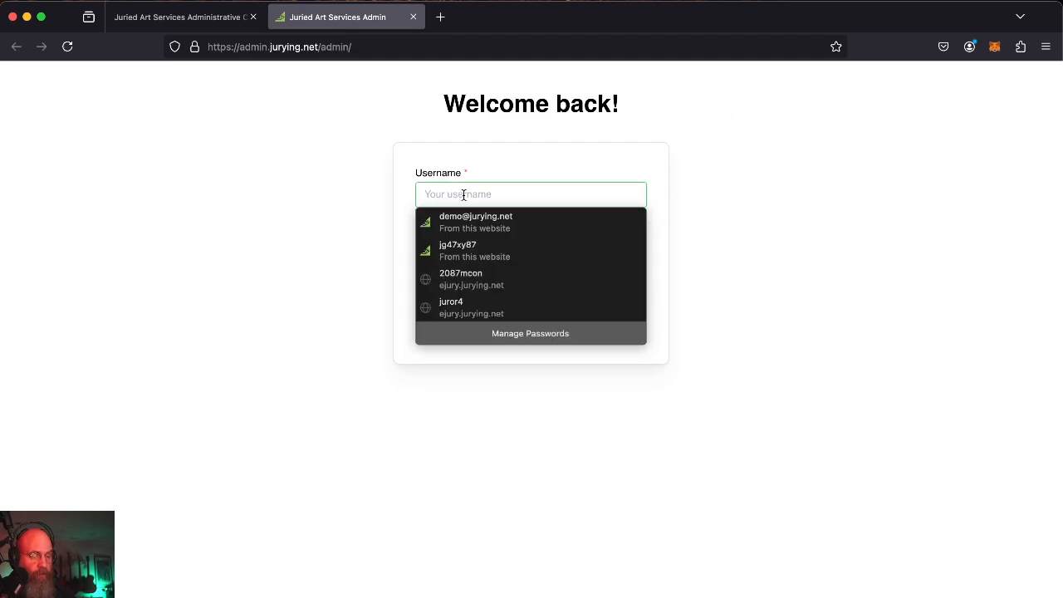
left_click(501, 219)
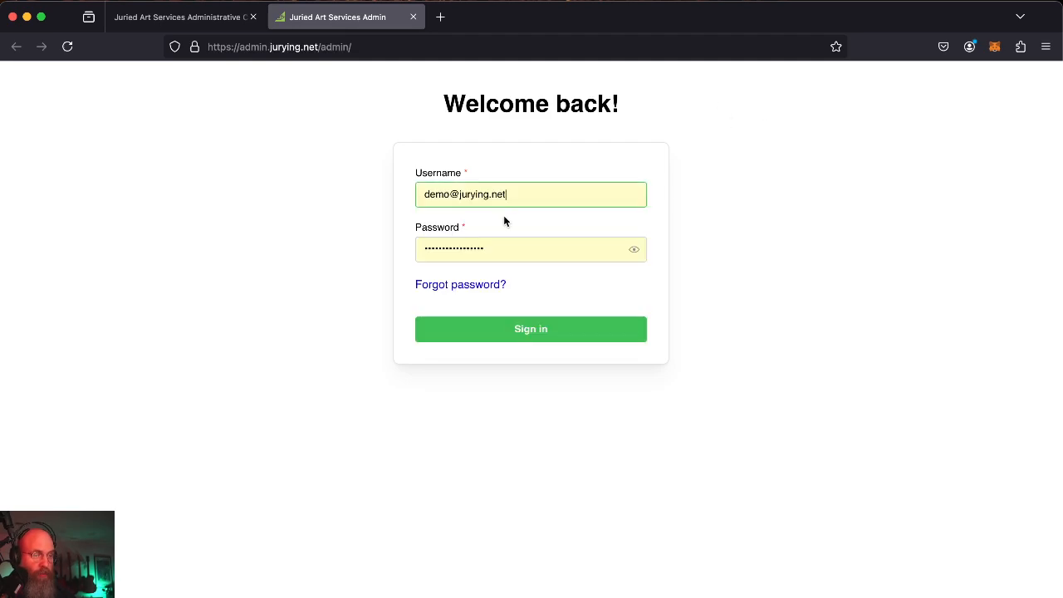
left_click(521, 339)
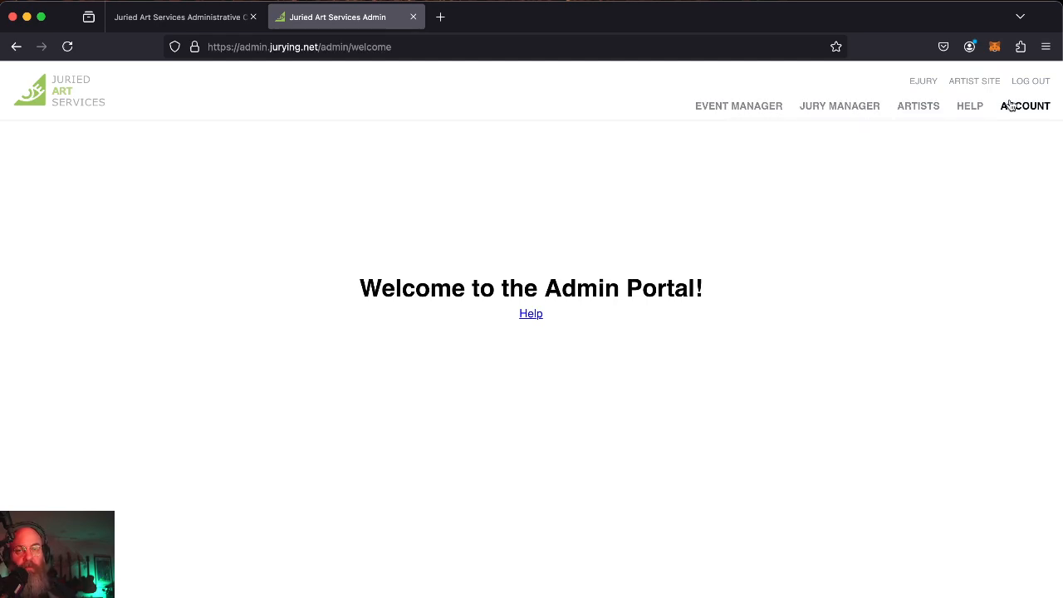
Show the Events list at /admin/events from the Event Manager navigation.
left_click(721, 119)
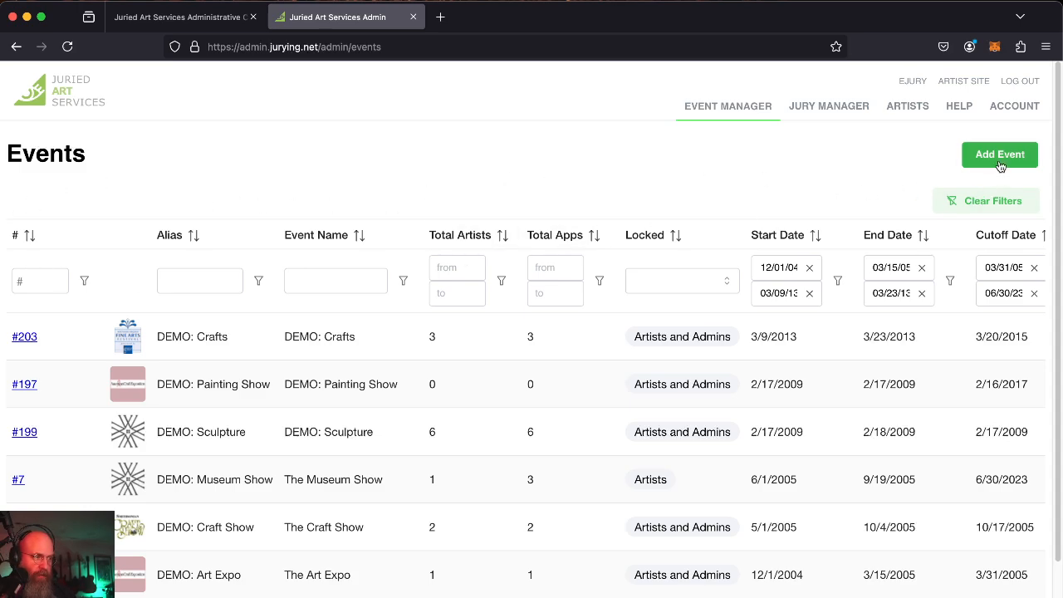
Add an event named 'DEMO: Jeffrey's Event' with short name 'DEMO2025JeffreysEvent'.
left_click(968, 163)
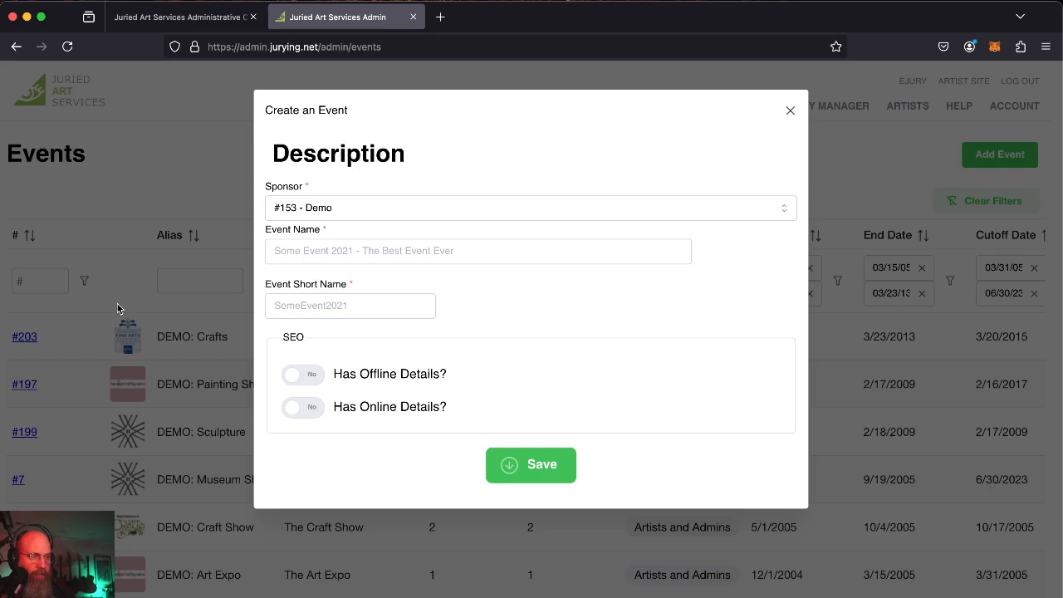
left_click(331, 249)
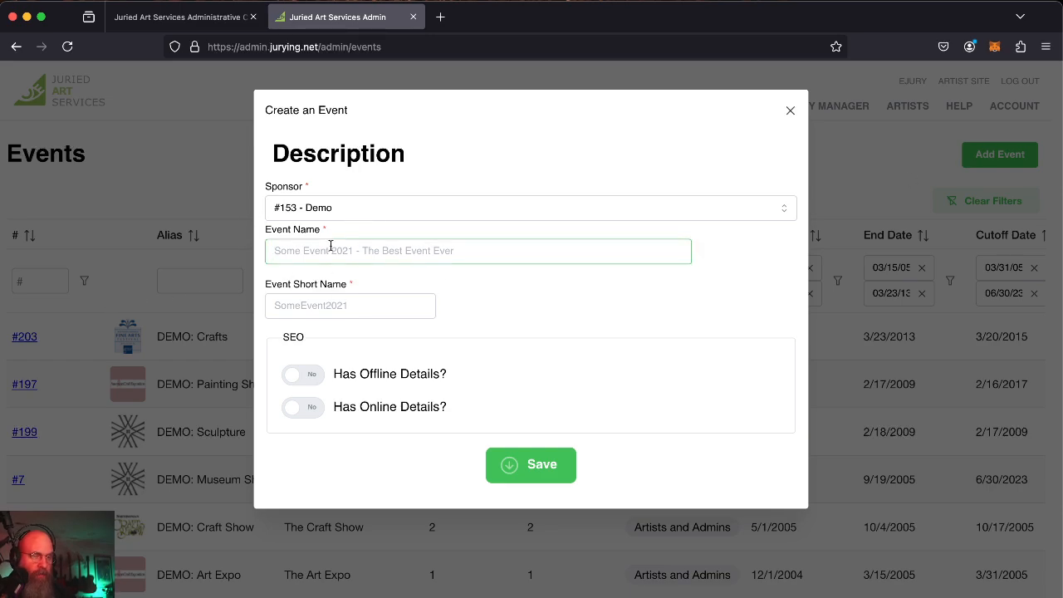
type("DEMO: ")
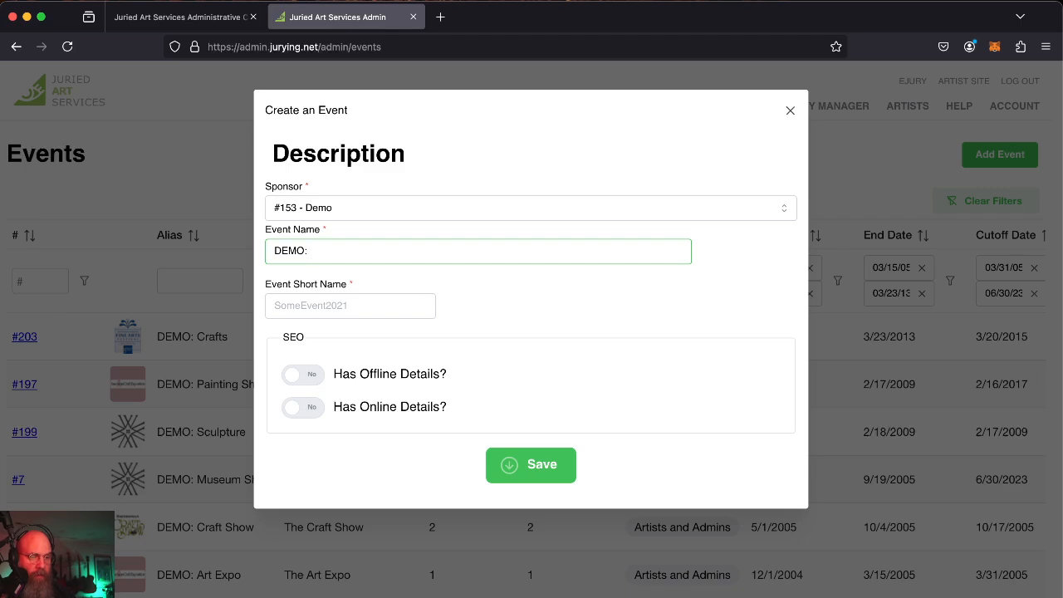
type("Jeffrey's Event")
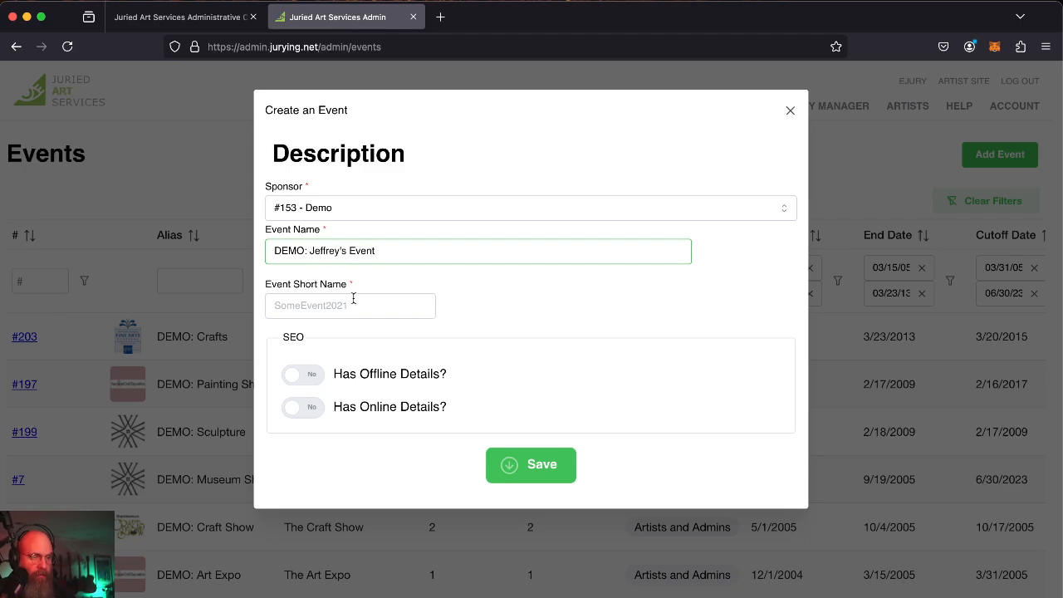
left_click(281, 305)
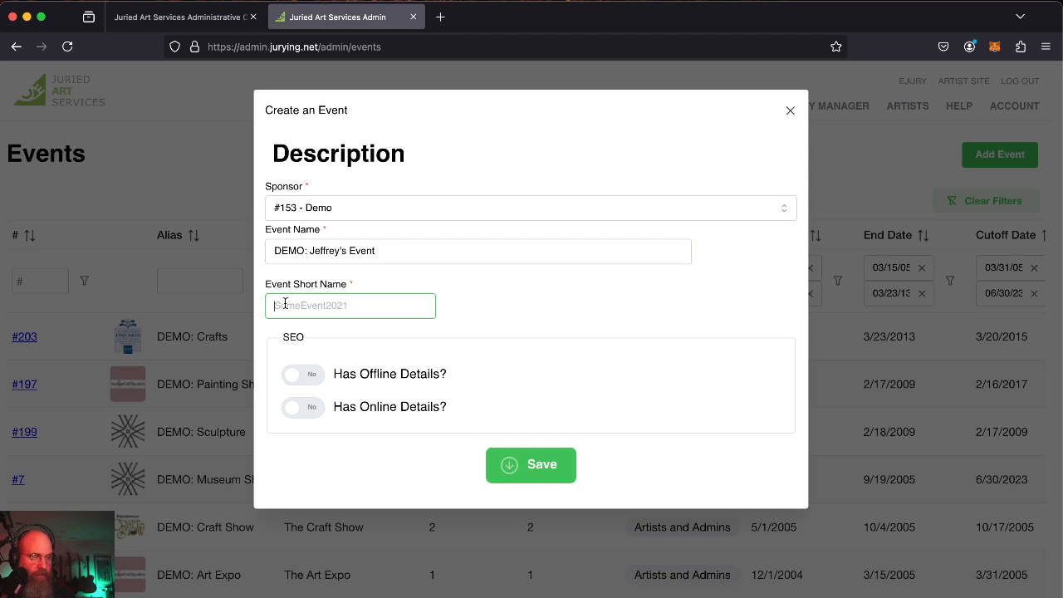
type("DEMO2025J")
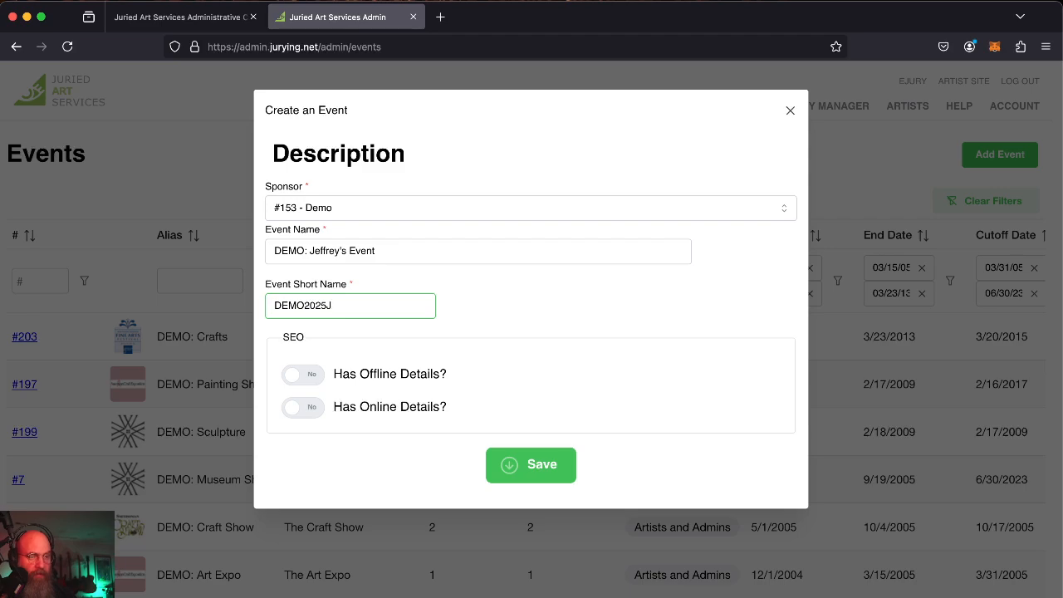
type("effreysE")
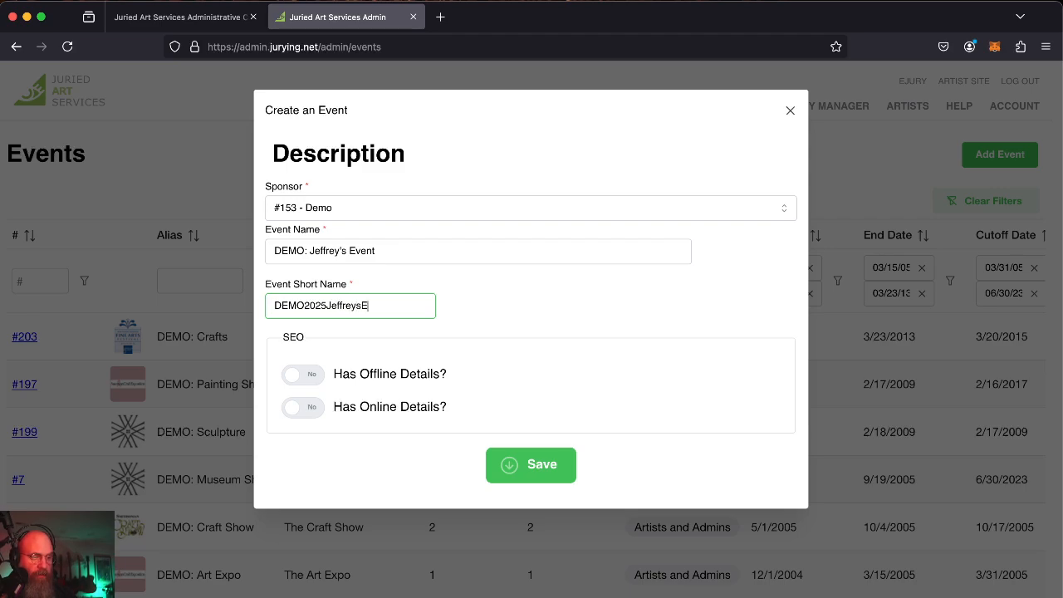
type("vent")
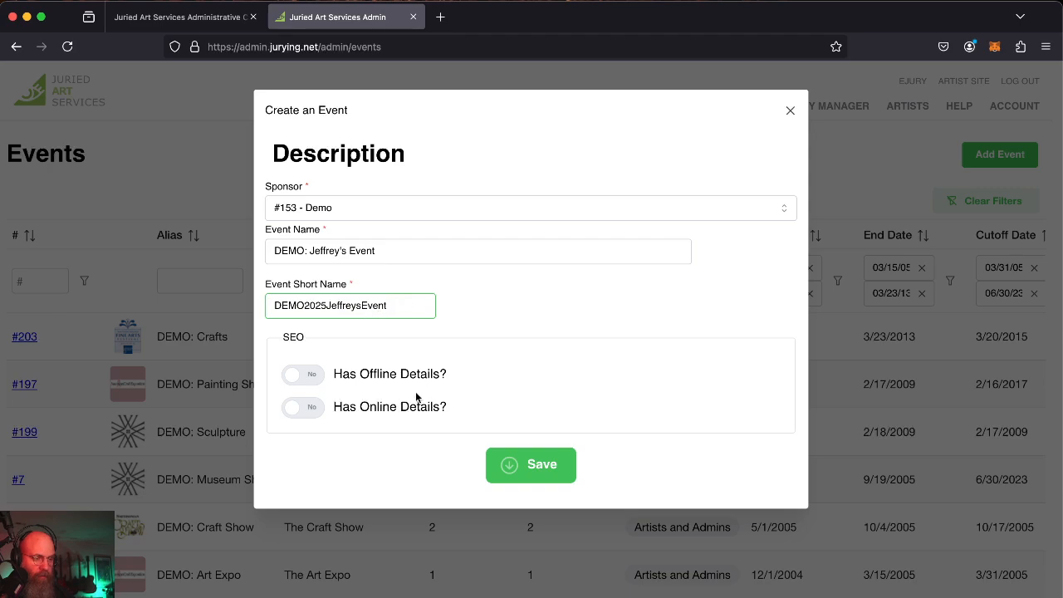
Try the offline and online details options, leave both at No, and save the event.
left_click(303, 375)
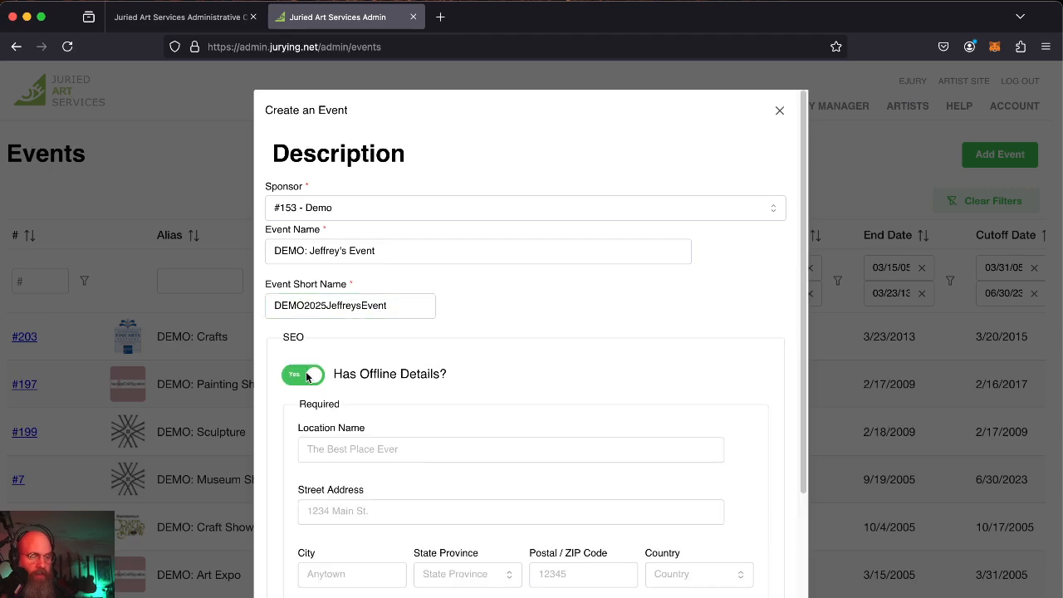
scroll(477, 311, "down", 3)
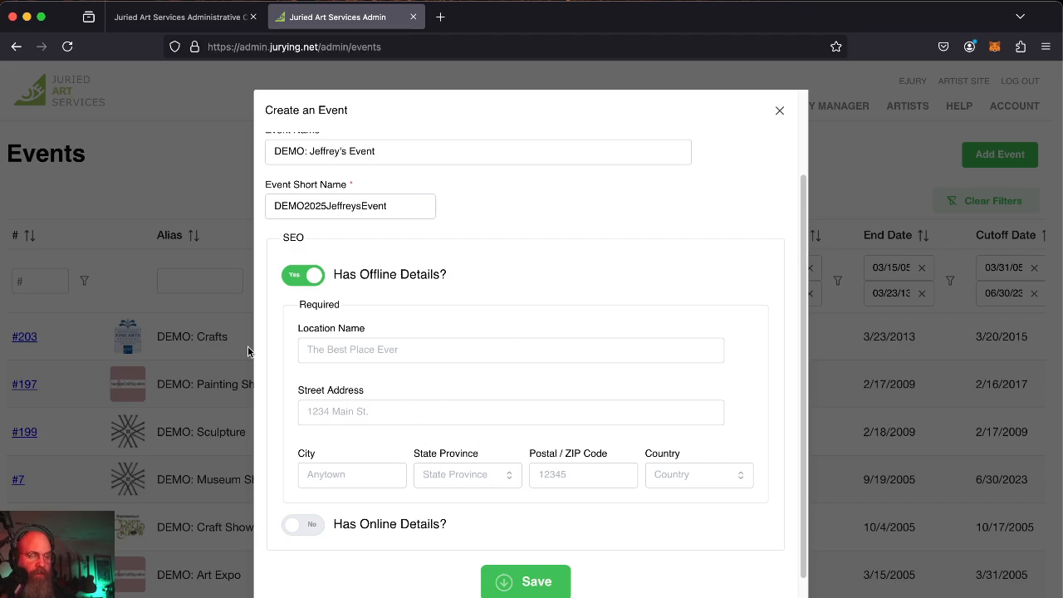
left_click(344, 349)
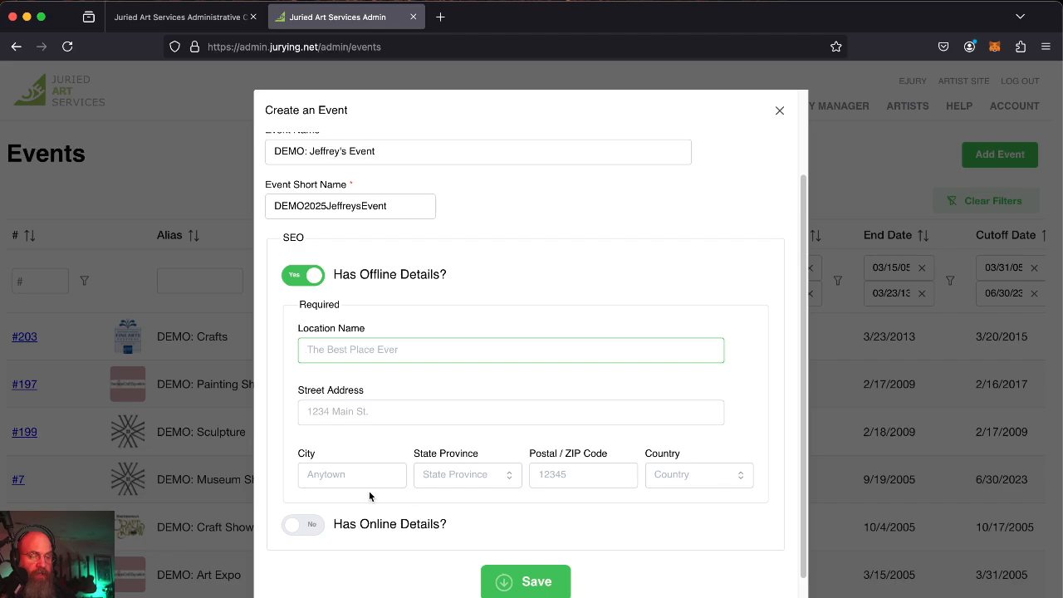
left_click(310, 279)
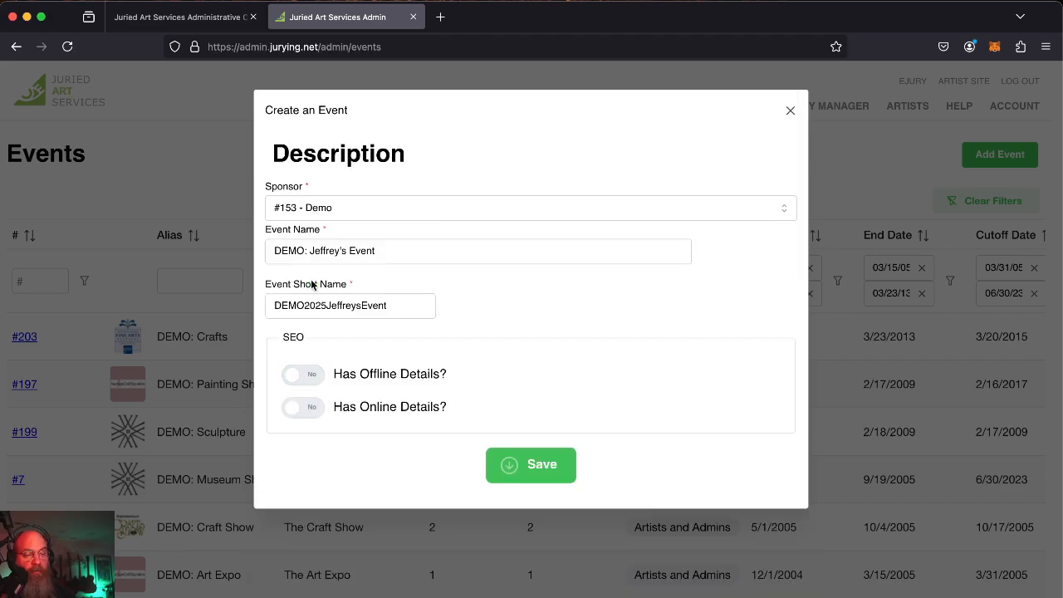
left_click(304, 409)
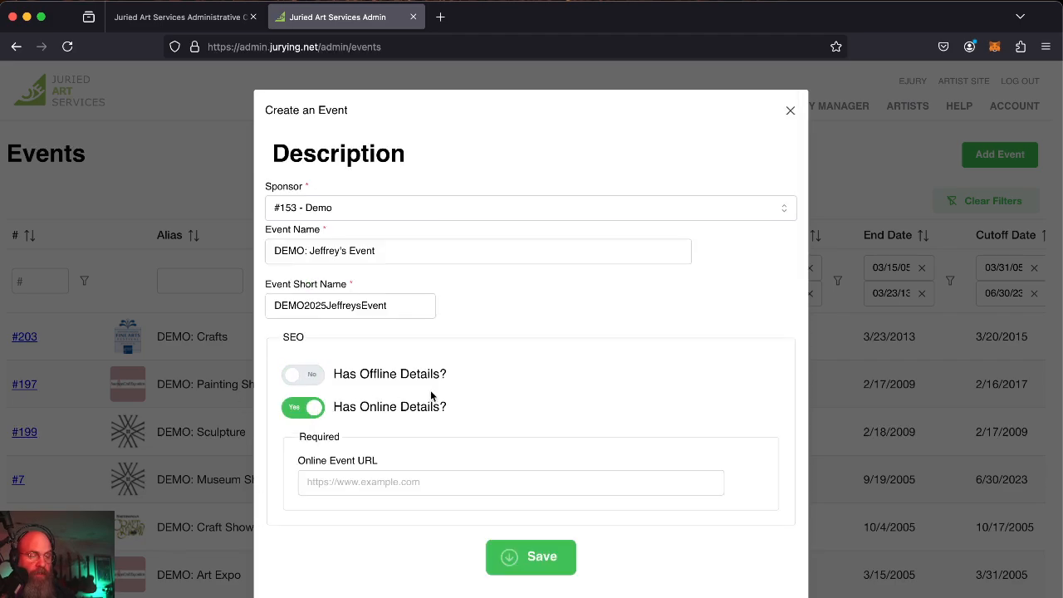
left_click(375, 478)
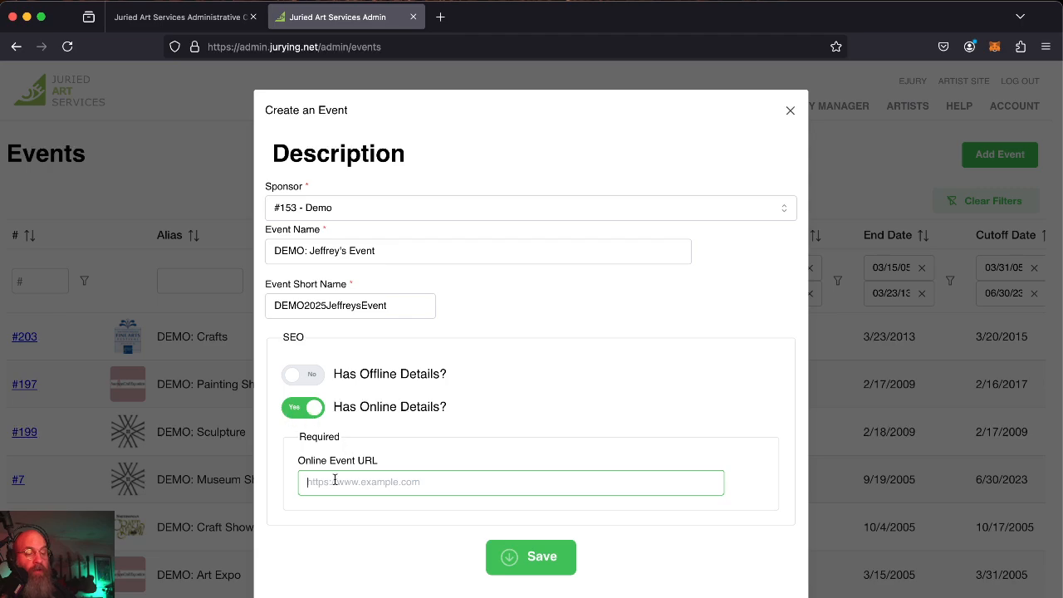
left_click(309, 412)
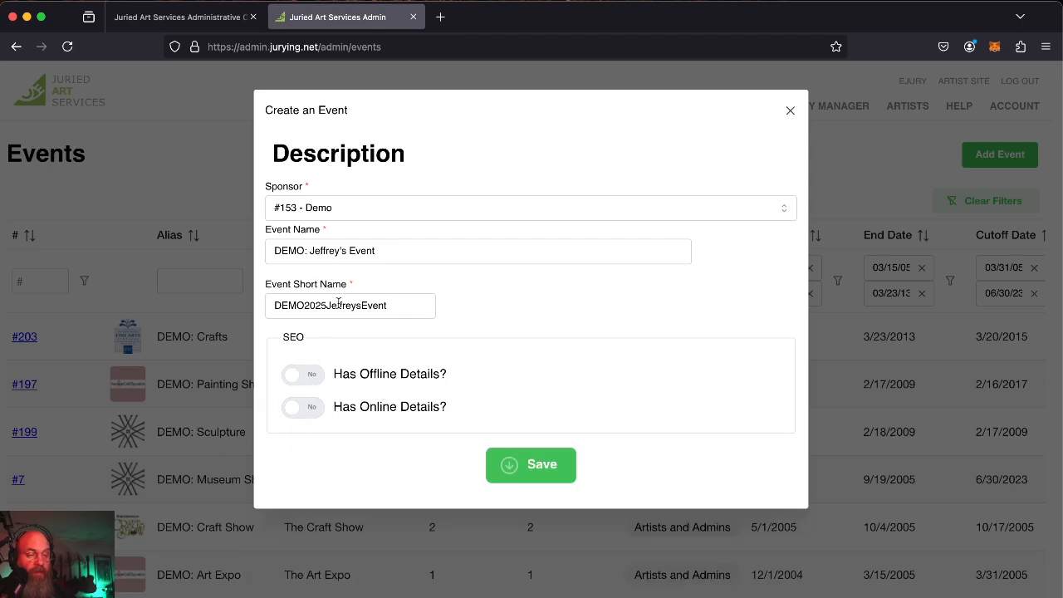
left_click(537, 466)
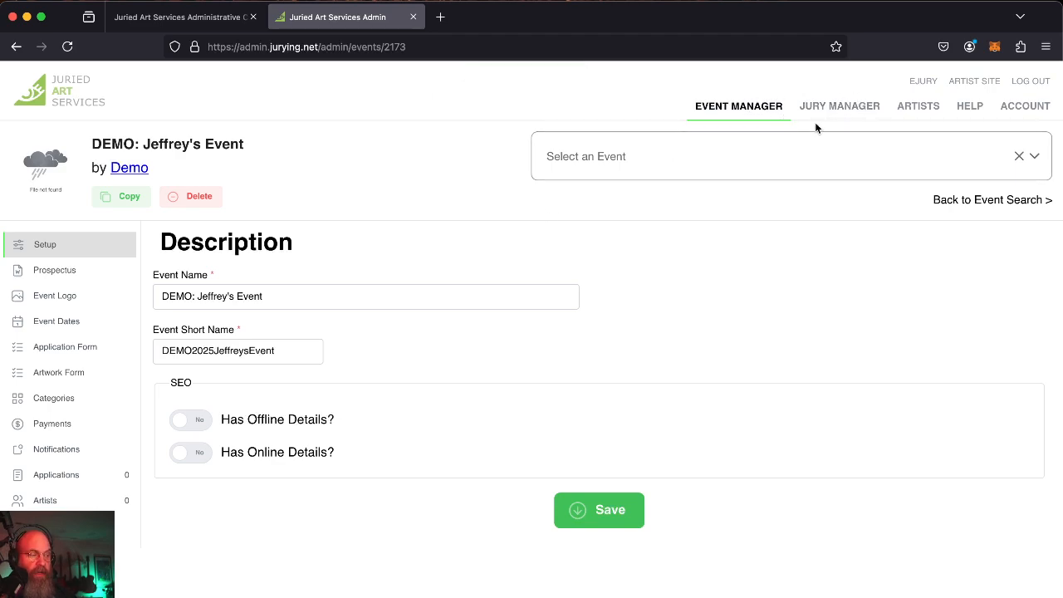
left_click(981, 204)
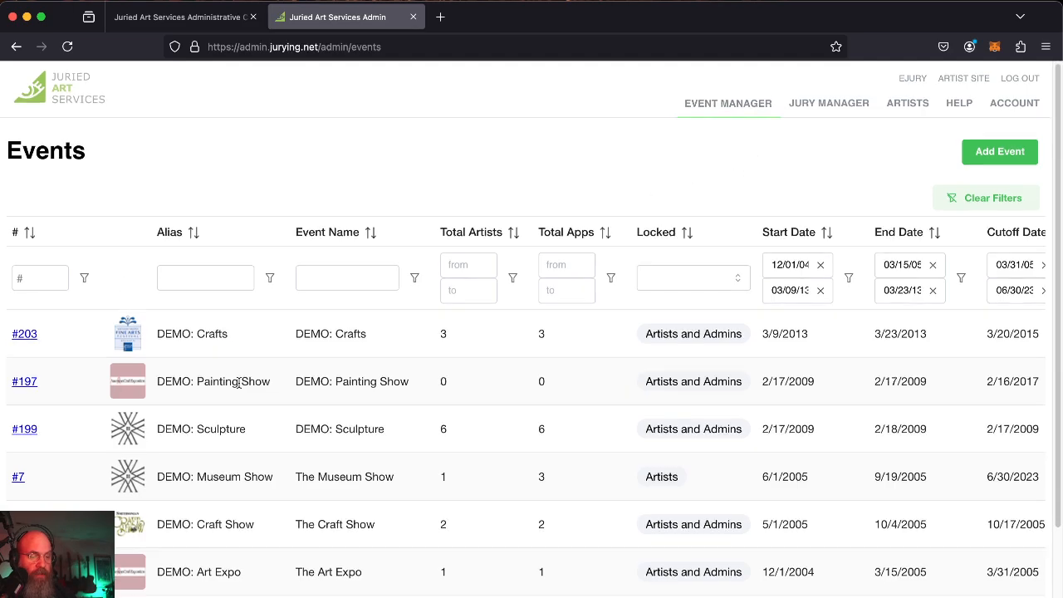
scroll(241, 382, "down", 3)
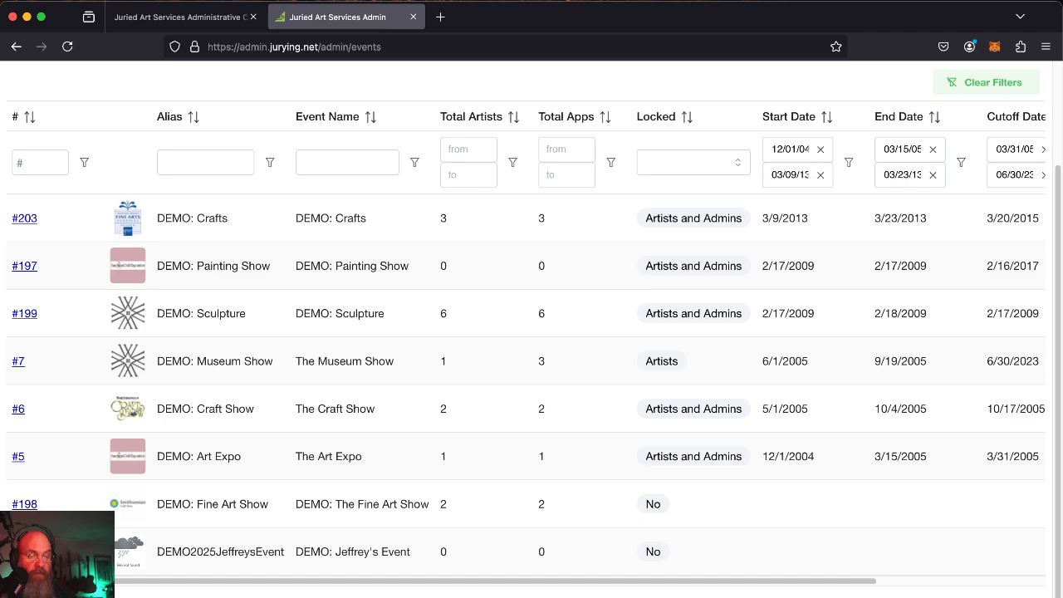
left_click(28, 552)
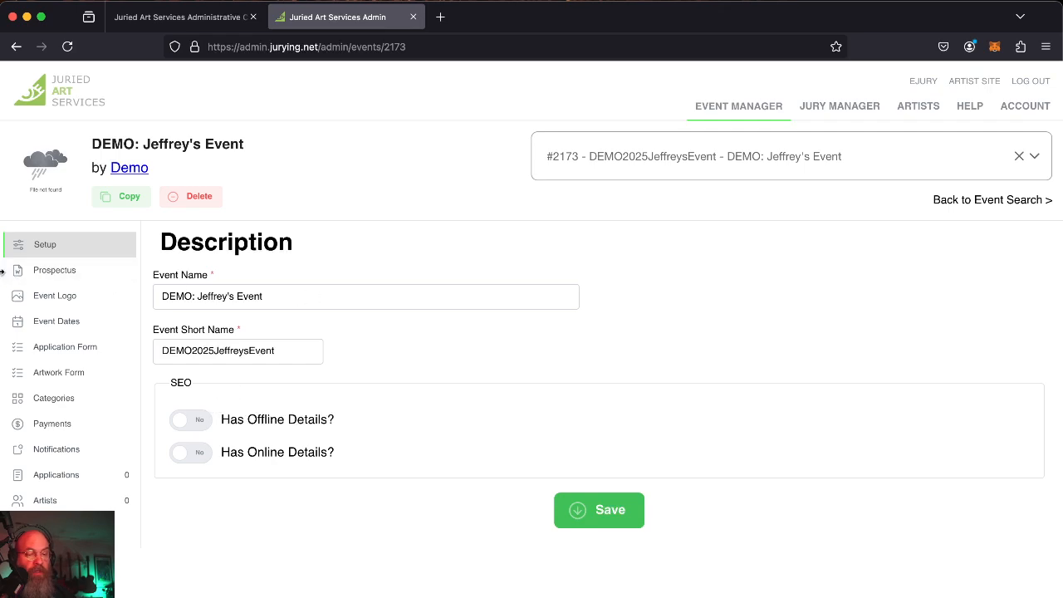
Select all the prospectus text of event #203 DEMO: Crafts for copying.
left_click(86, 274)
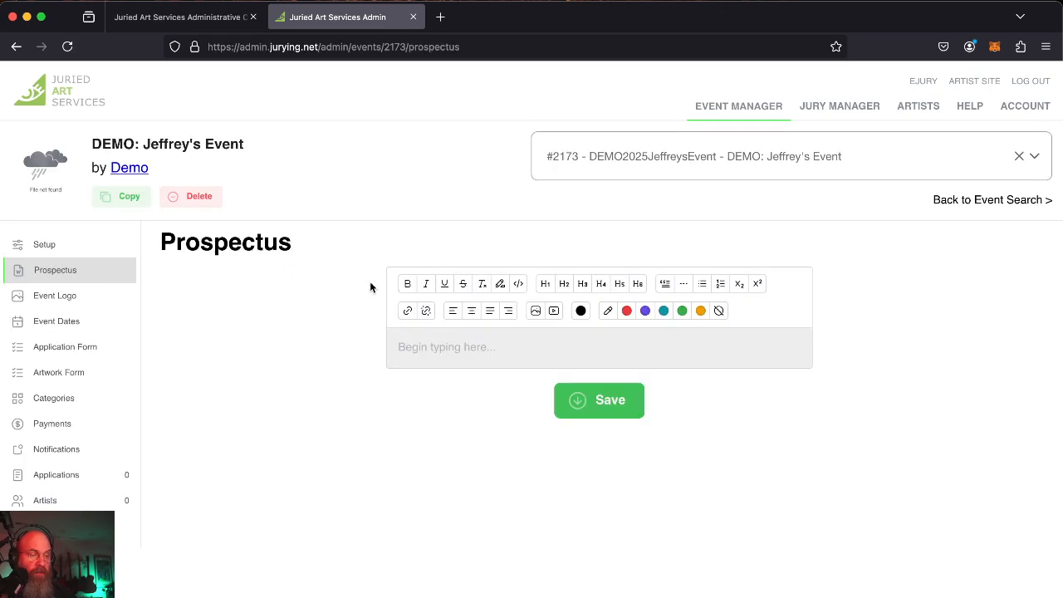
left_click(630, 173)
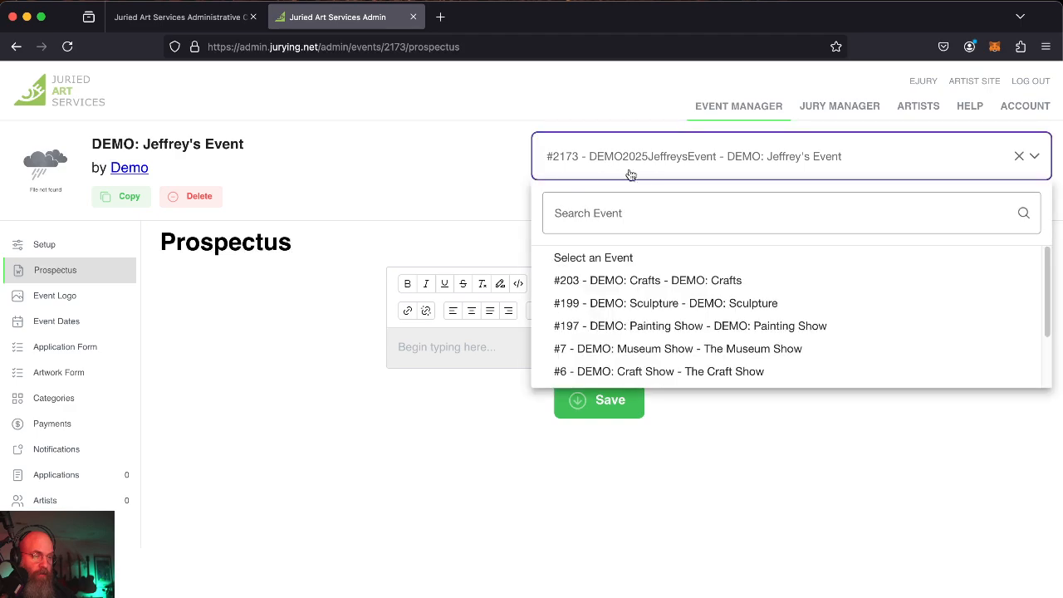
left_click(641, 280)
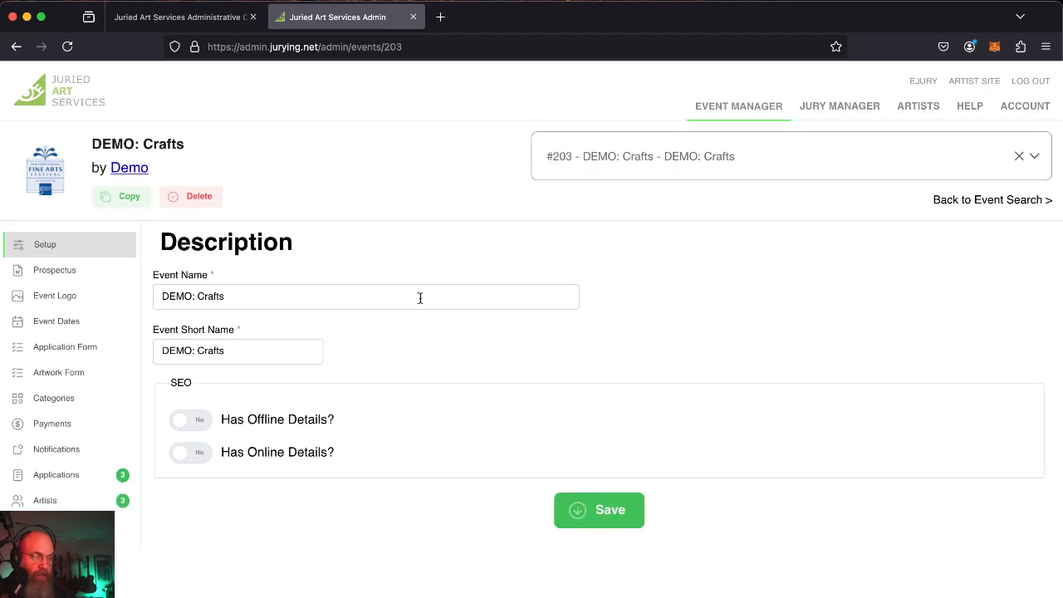
left_click(78, 279)
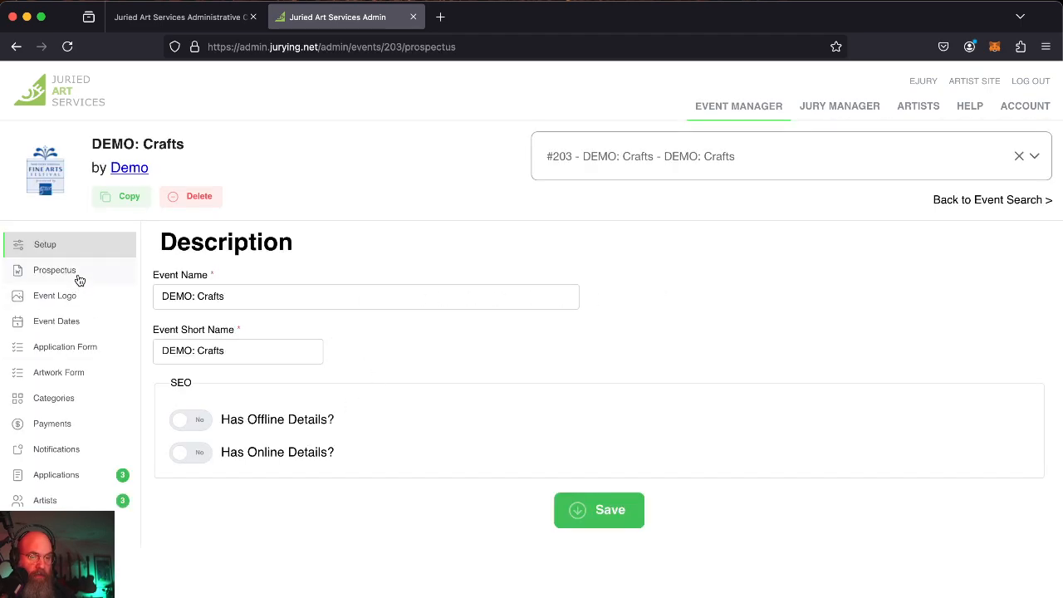
left_click(498, 394)
scroll(523, 394, "down", 2)
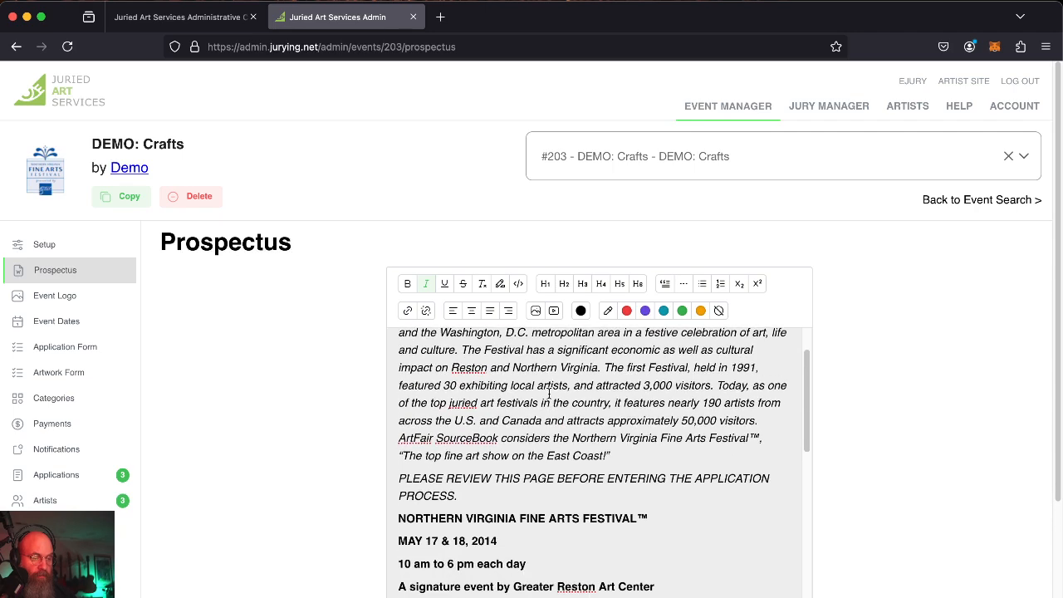
key("ctrl+a")
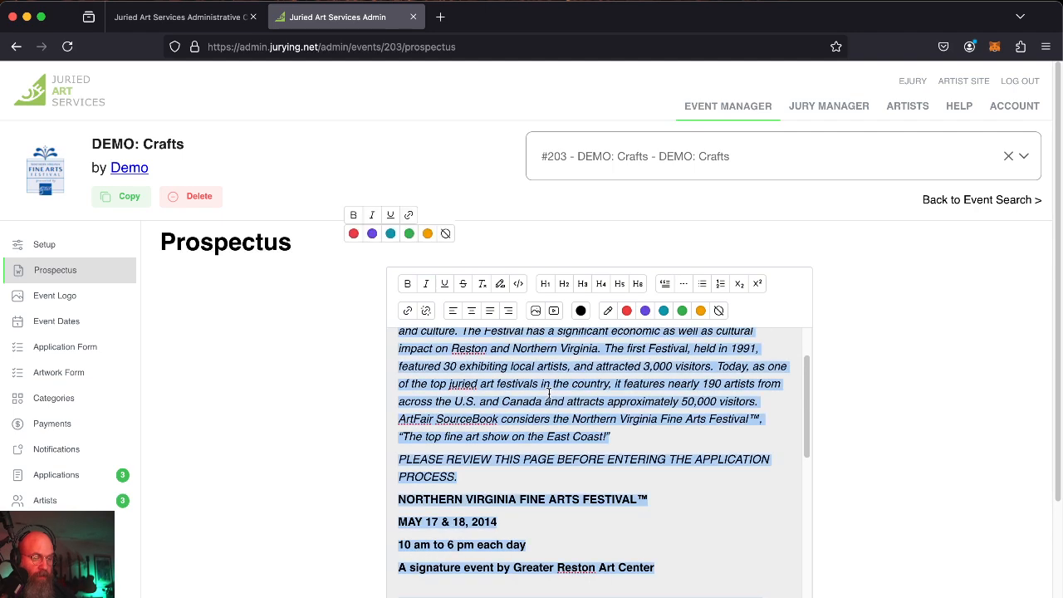
Switch back to #2173 DEMO: Jeffrey's Event from the event dropdown.
left_click(696, 175)
scroll(636, 316, "down", 3)
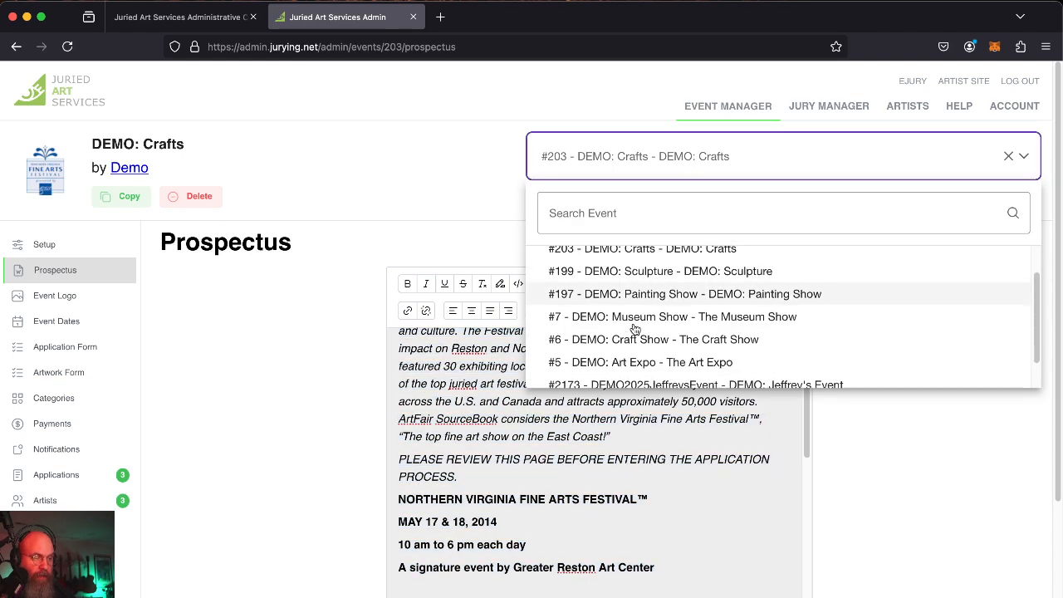
left_click(639, 354)
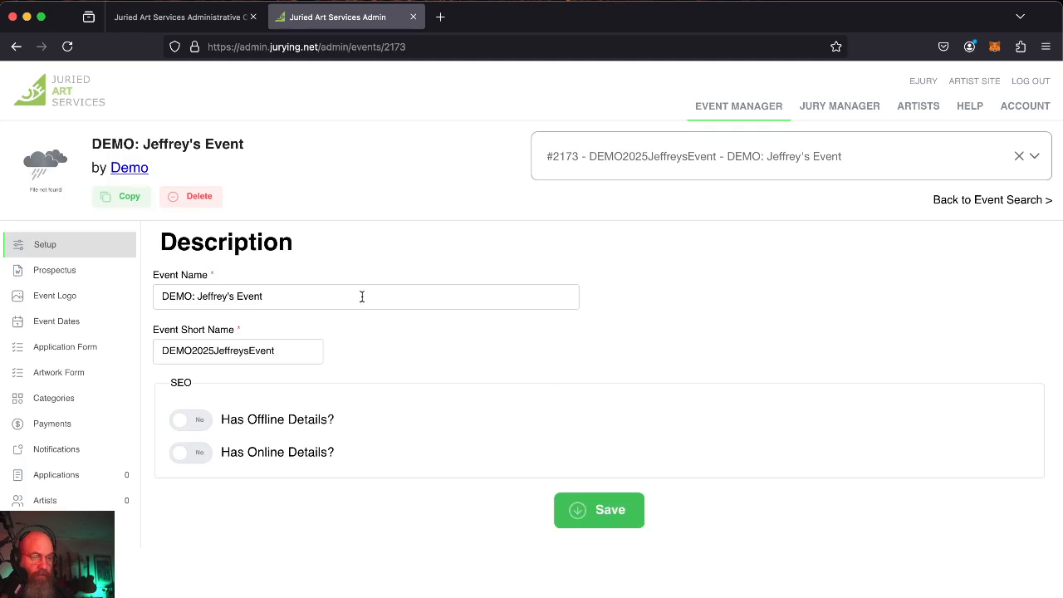
Paste the copied Northern Virginia festival prospectus into Jeffrey's Event's empty prospectus editor.
left_click(76, 276)
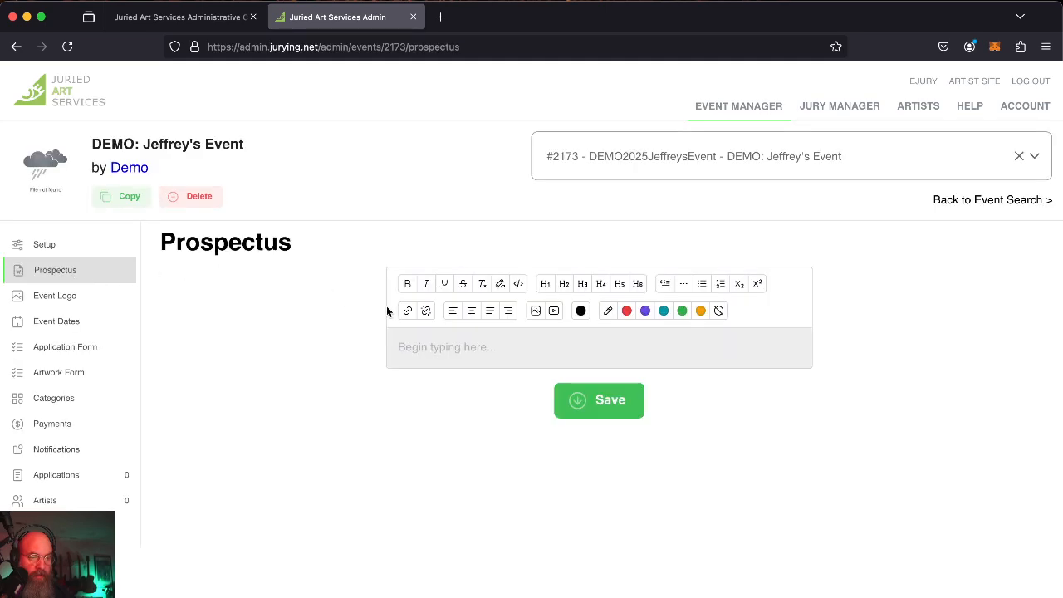
left_click(509, 343)
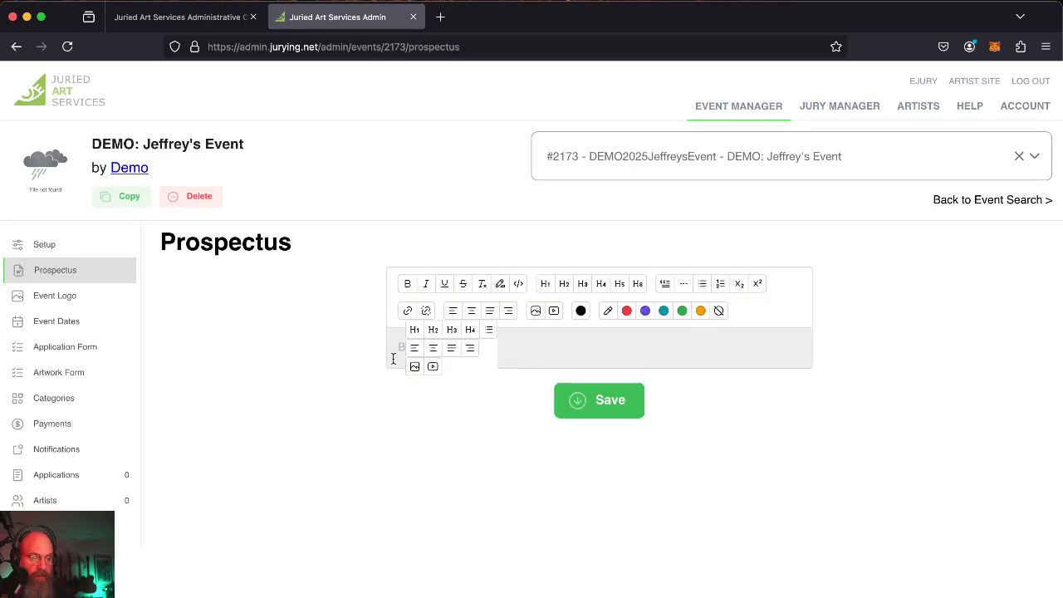
key("super+v")
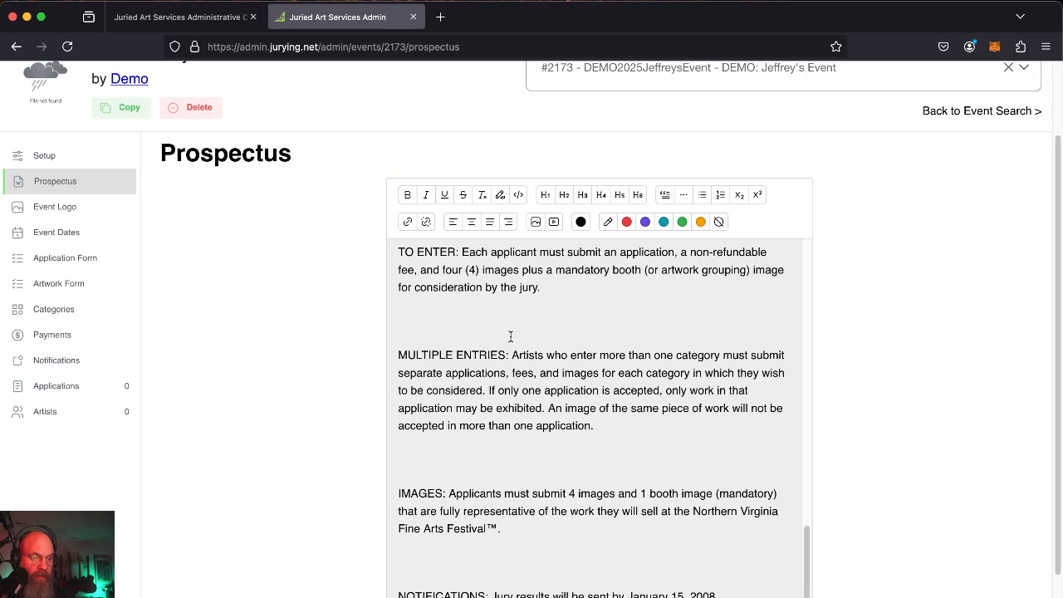
scroll(511, 336, "up", 15)
scroll(511, 336, "down", 15)
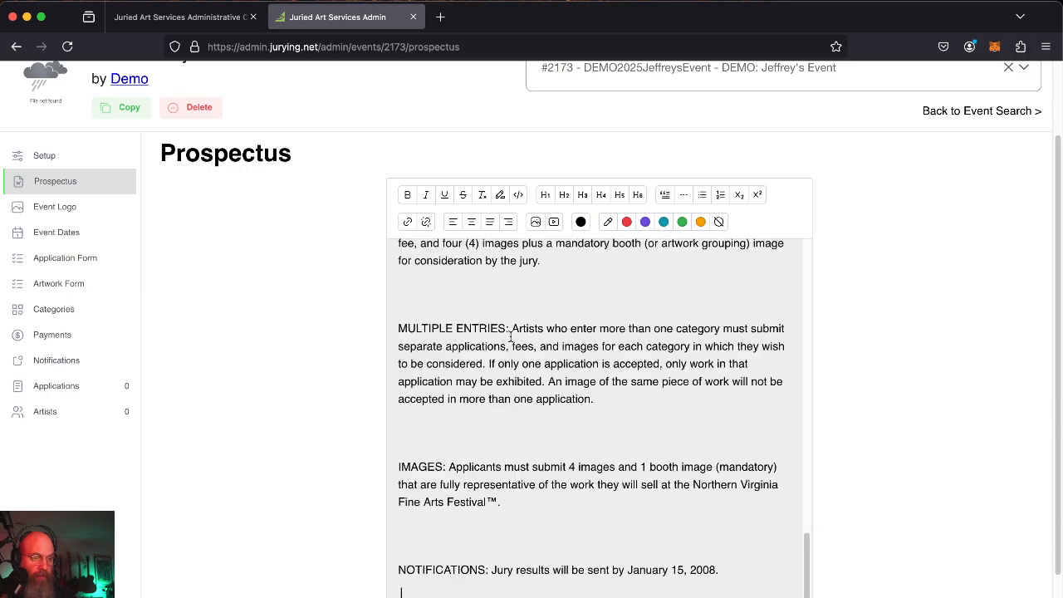
scroll(511, 337, "up", 1)
scroll(291, 322, "down", 2)
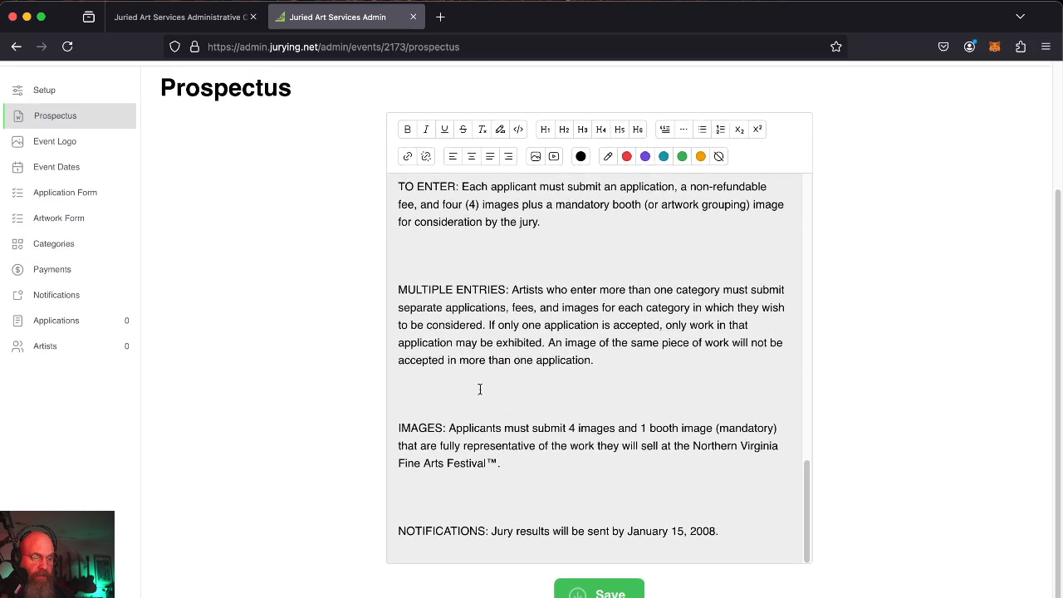
scroll(534, 299, "up", 2)
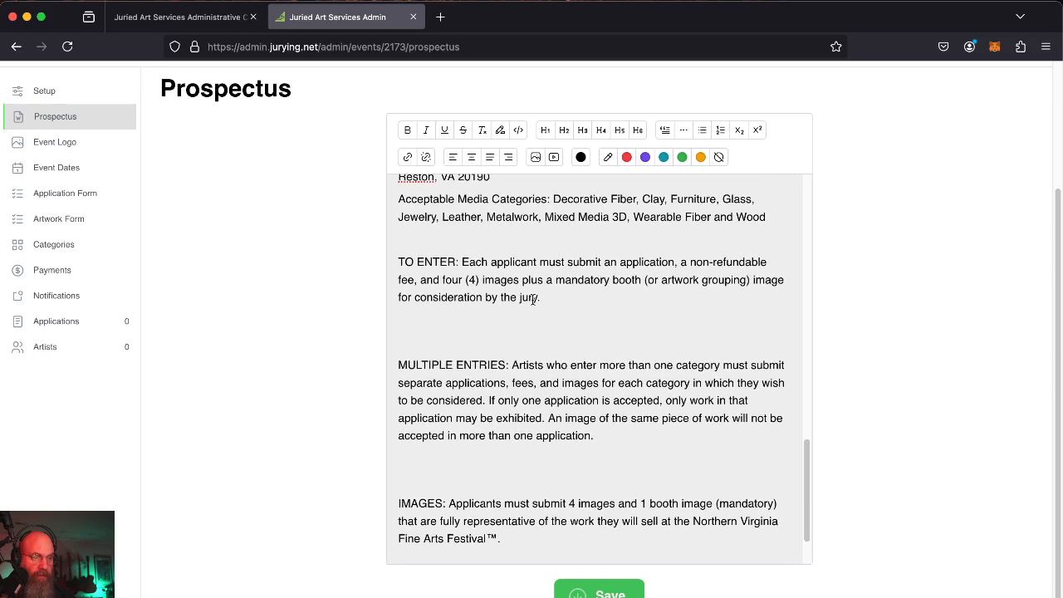
scroll(533, 299, "up", 15)
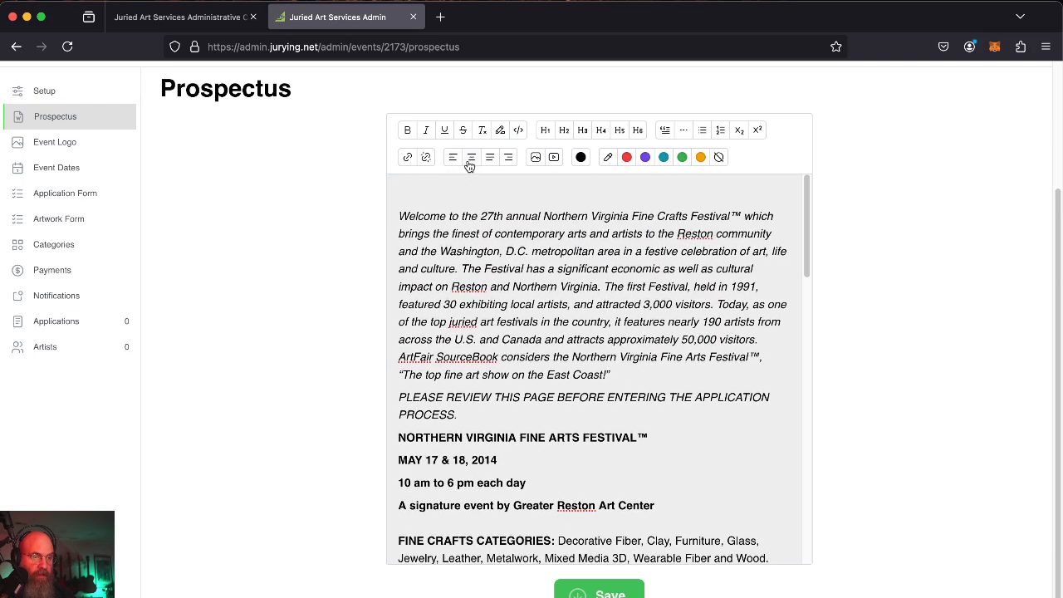
scroll(536, 158, "up", 4)
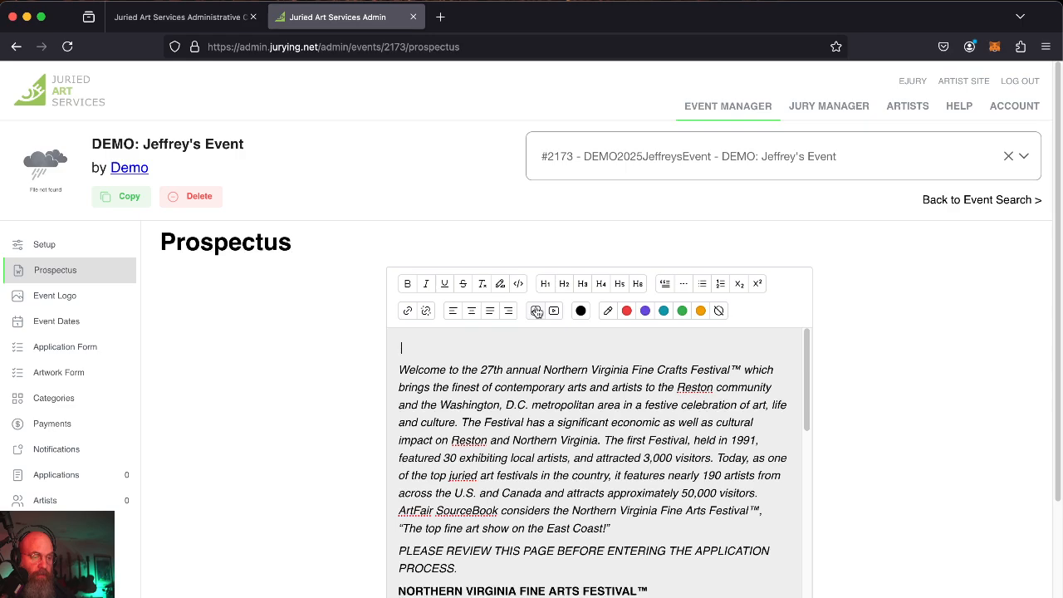
Try and cancel the image upload and YouTube embed, then save the prospectus.
left_click(537, 311)
left_click(939, 112)
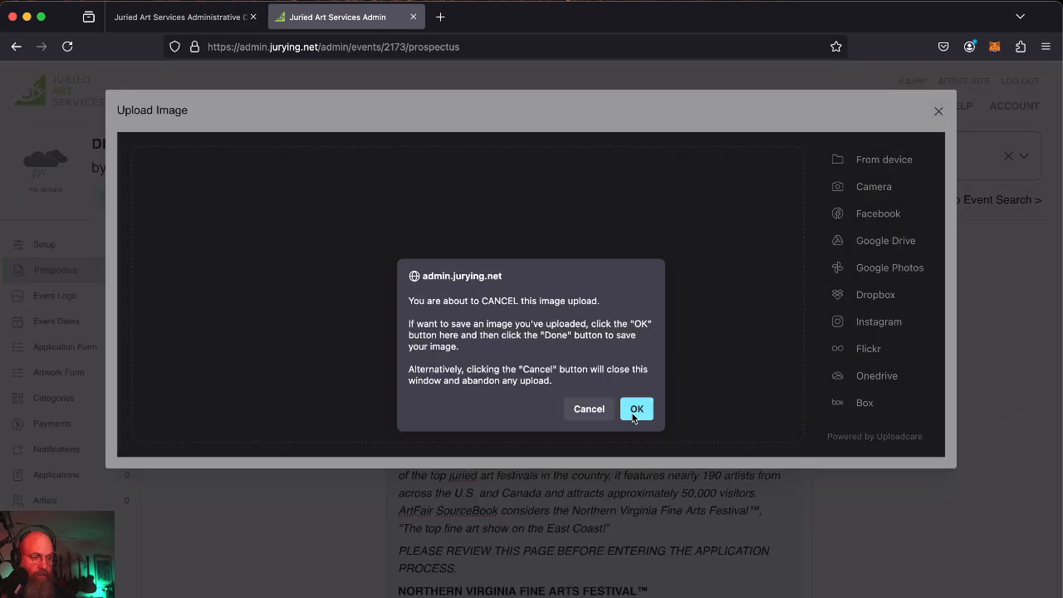
left_click(588, 411)
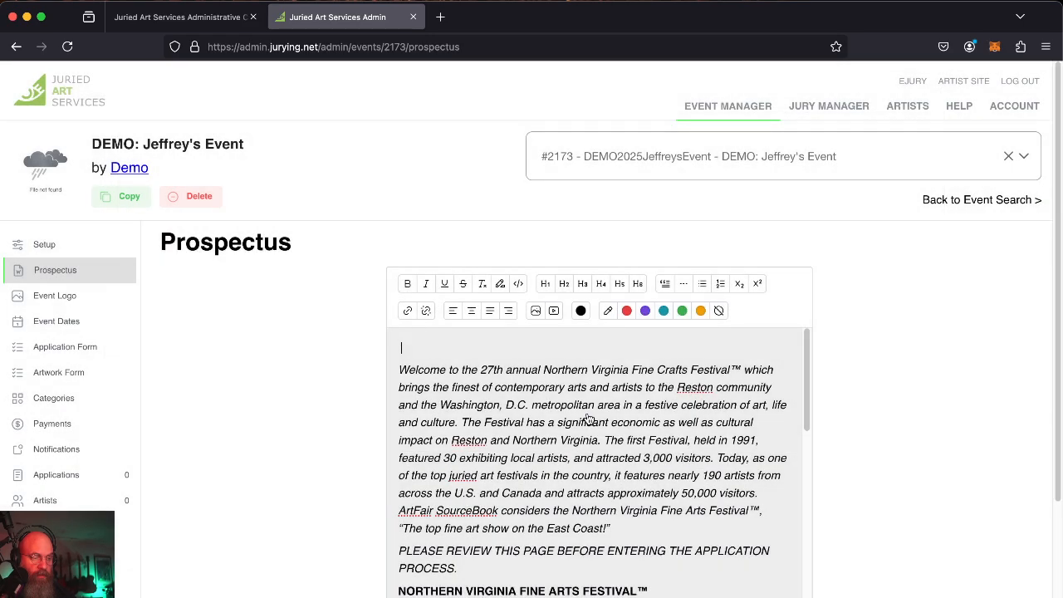
left_click(555, 312)
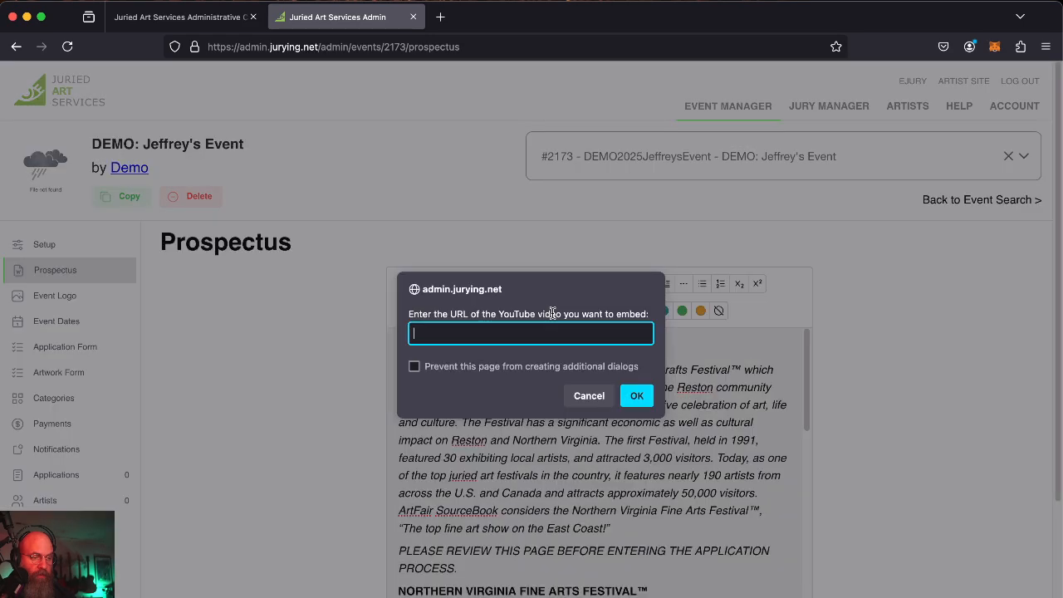
left_click(586, 396)
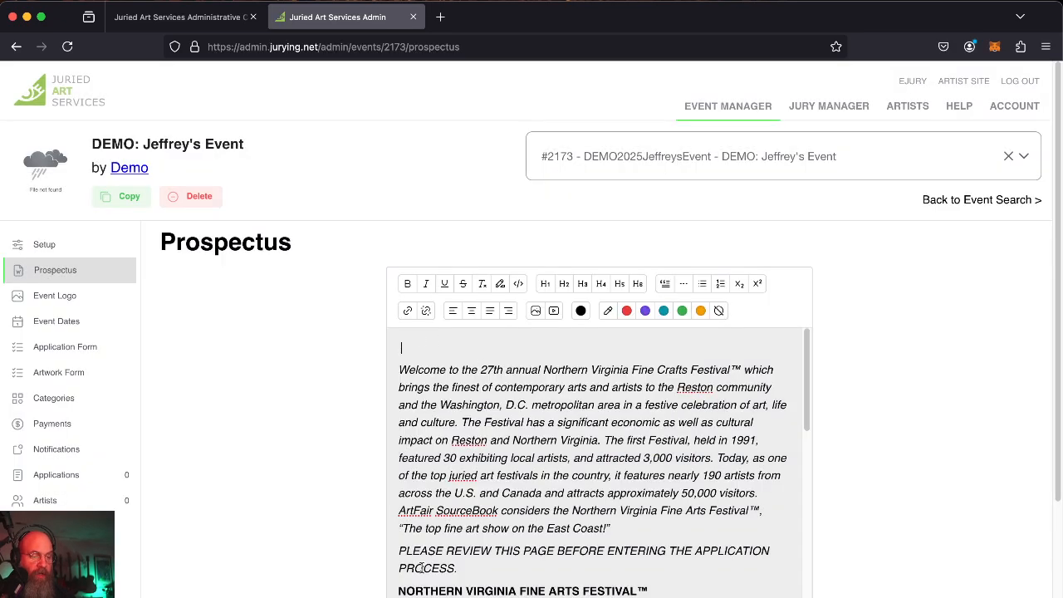
scroll(270, 373, "down", 2)
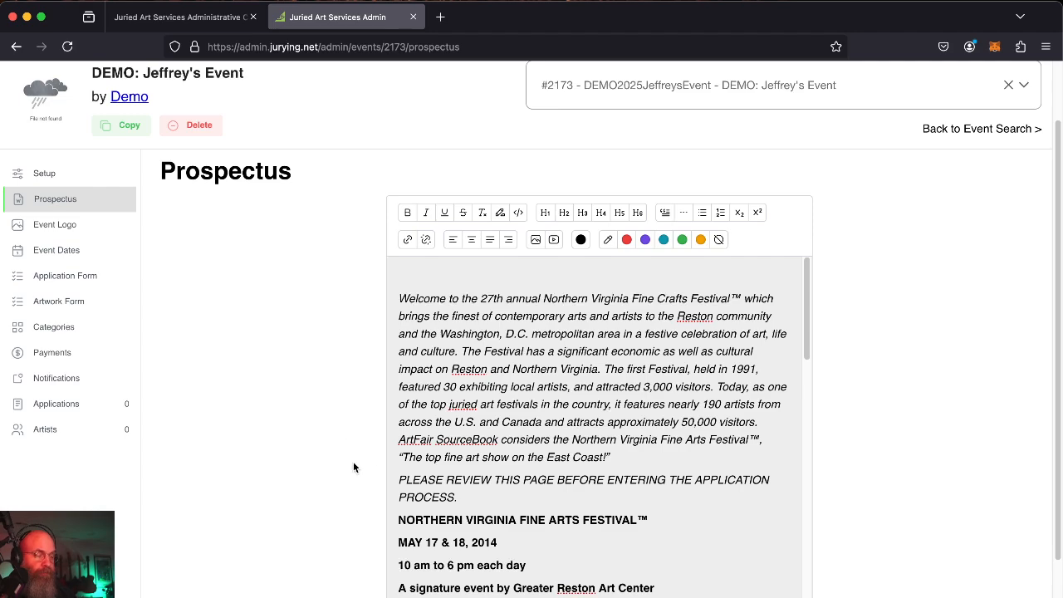
scroll(182, 415, "down", 2)
left_click(618, 583)
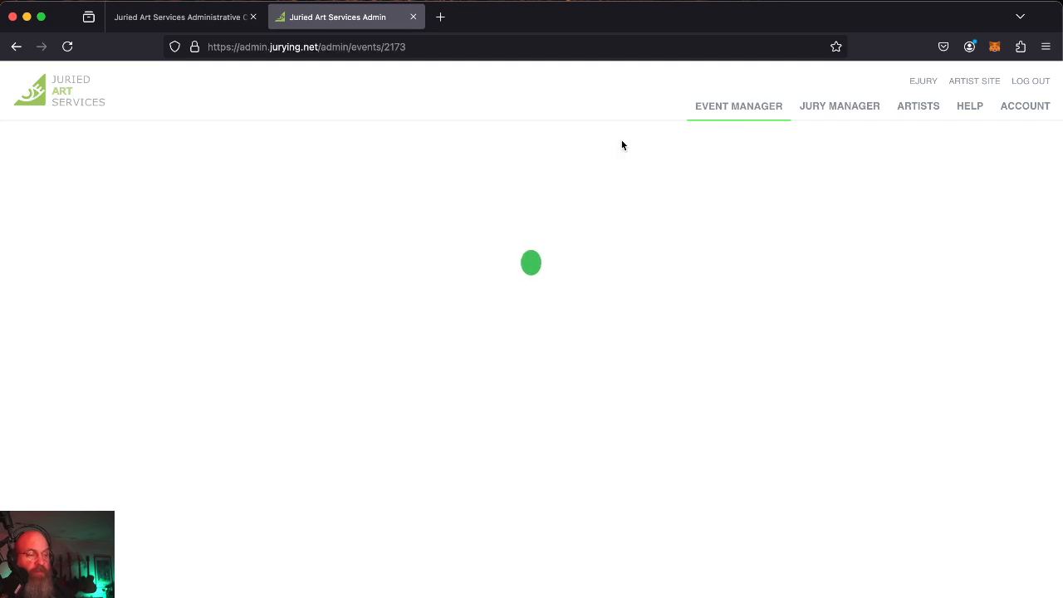
Return to the event via Jury Manager, check the saved prospectus, then go to Event Logo.
left_click(821, 114)
left_click(754, 119)
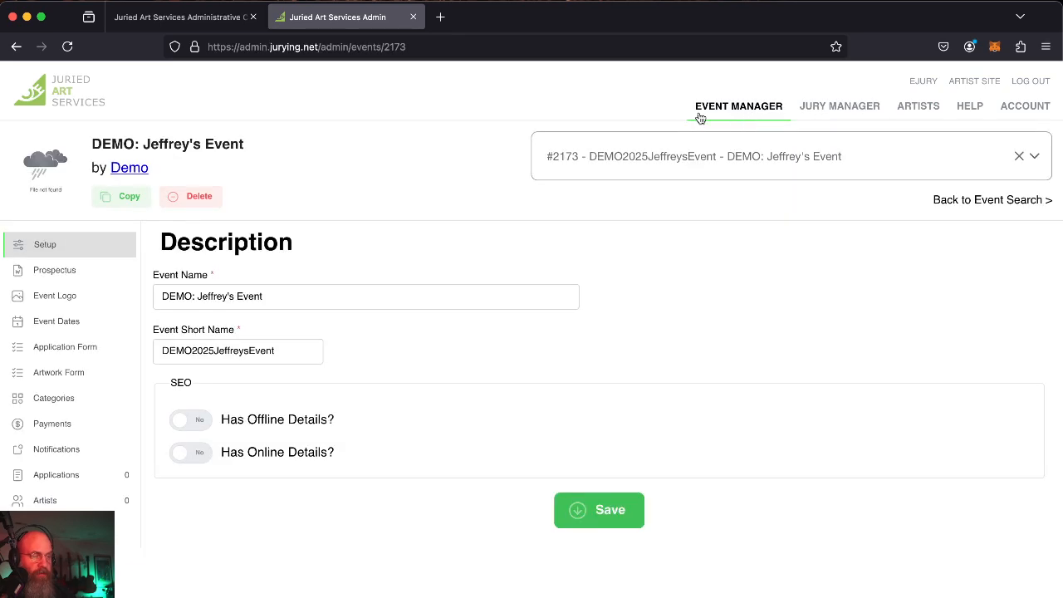
left_click(66, 273)
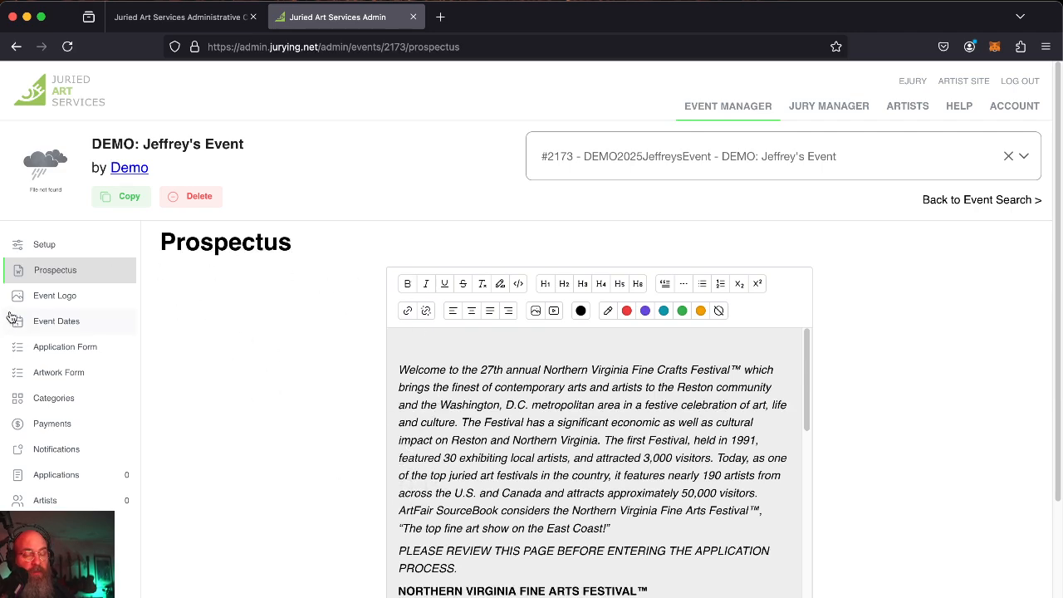
left_click(87, 303)
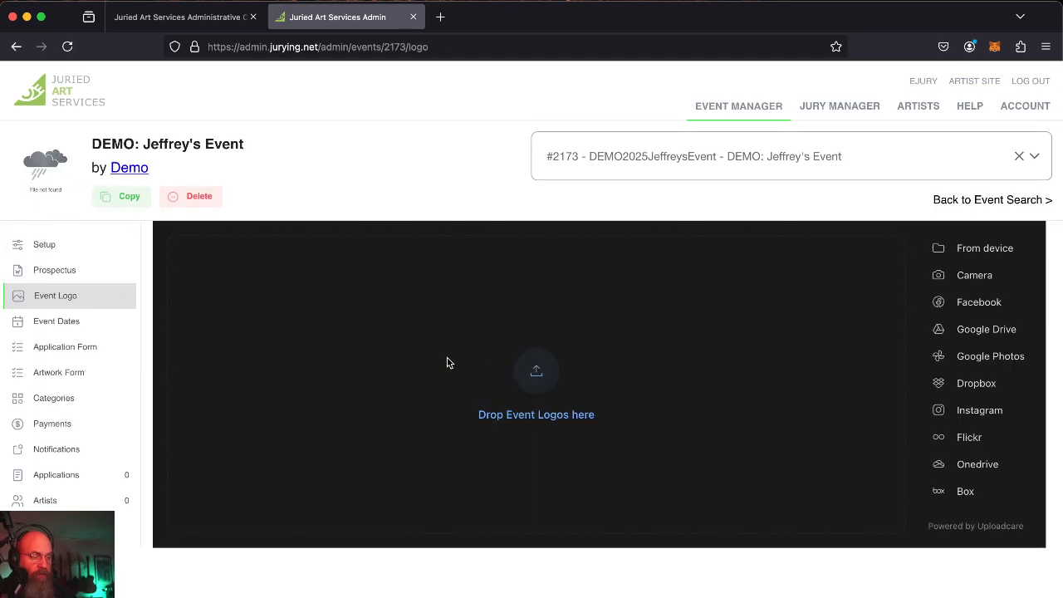
Upload JAS-email-logo.png from the Desktop as the event logo and confirm with Done.
left_click(449, 362)
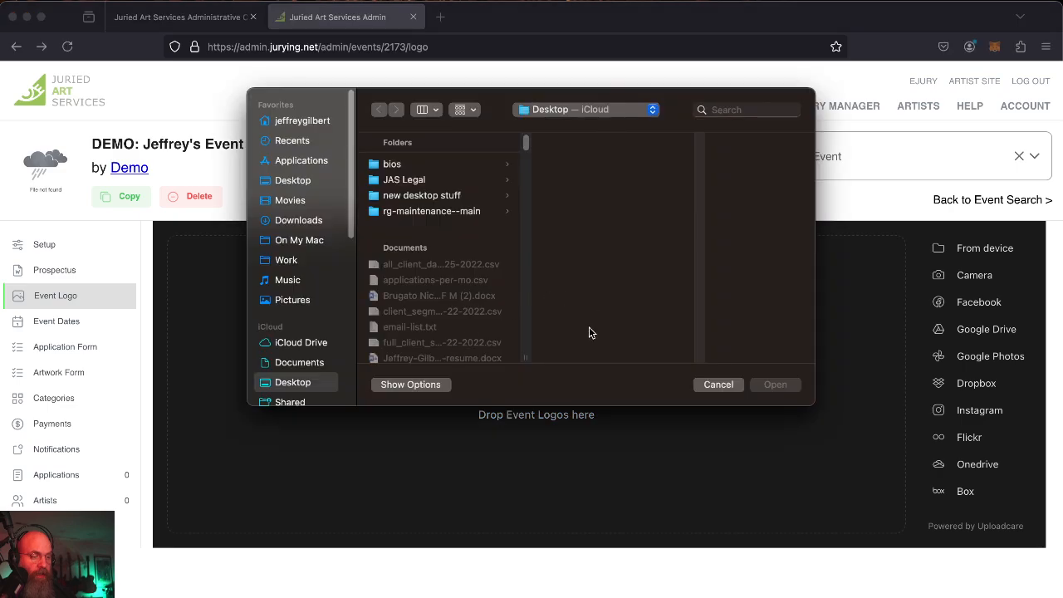
scroll(437, 267, "down", 5)
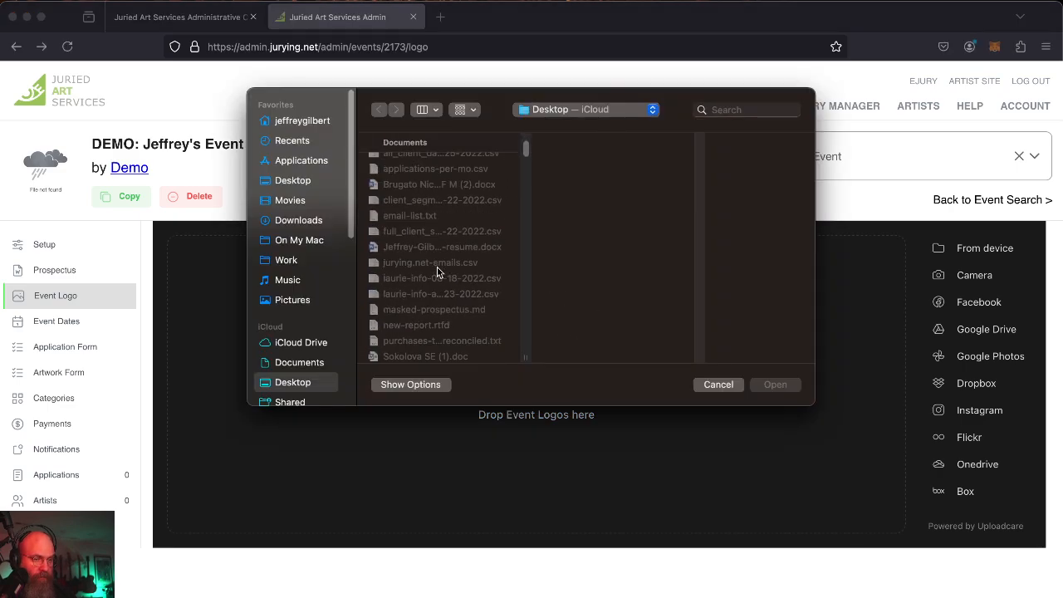
left_click(296, 166)
left_click(296, 179)
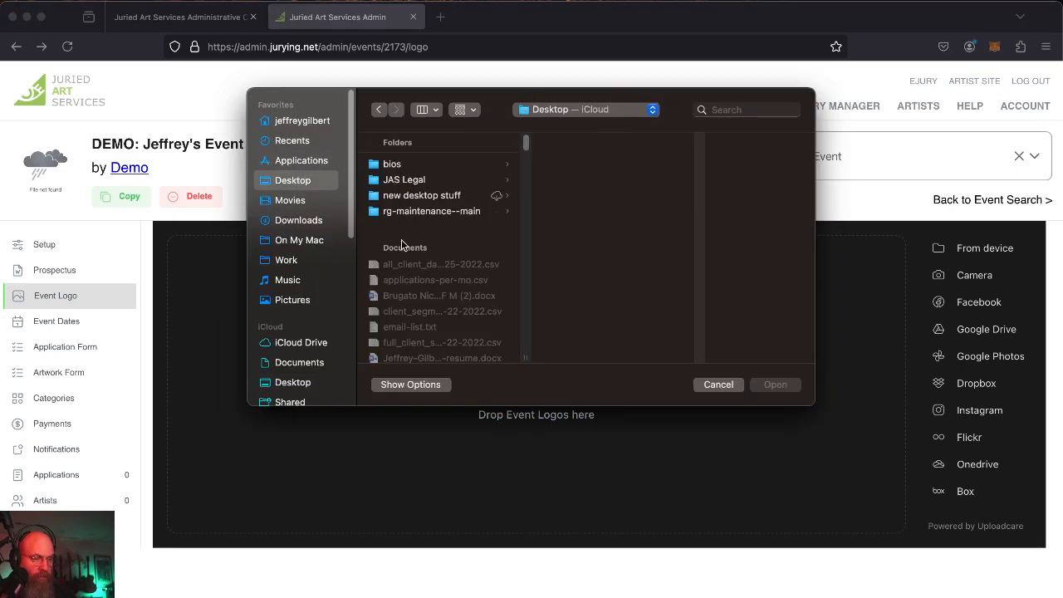
scroll(401, 249, "down", 5)
scroll(434, 235, "down", 5)
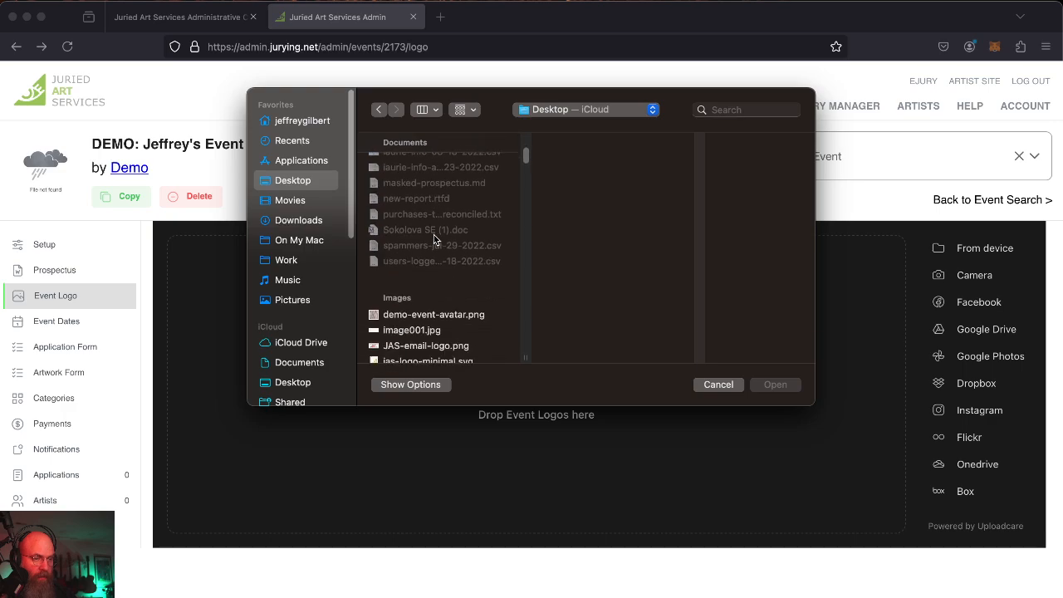
left_click(405, 275)
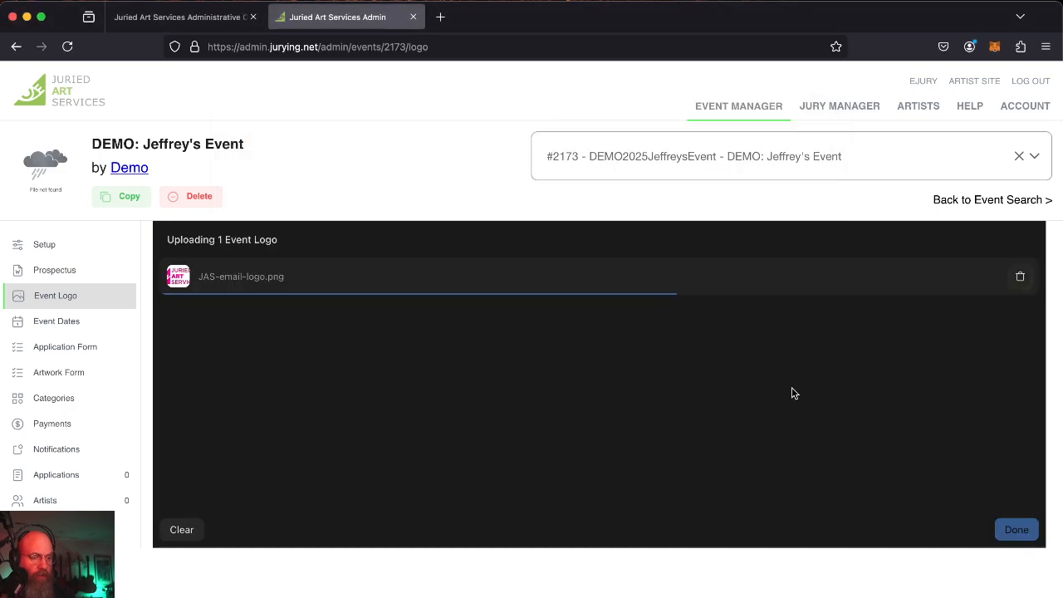
left_click(1016, 528)
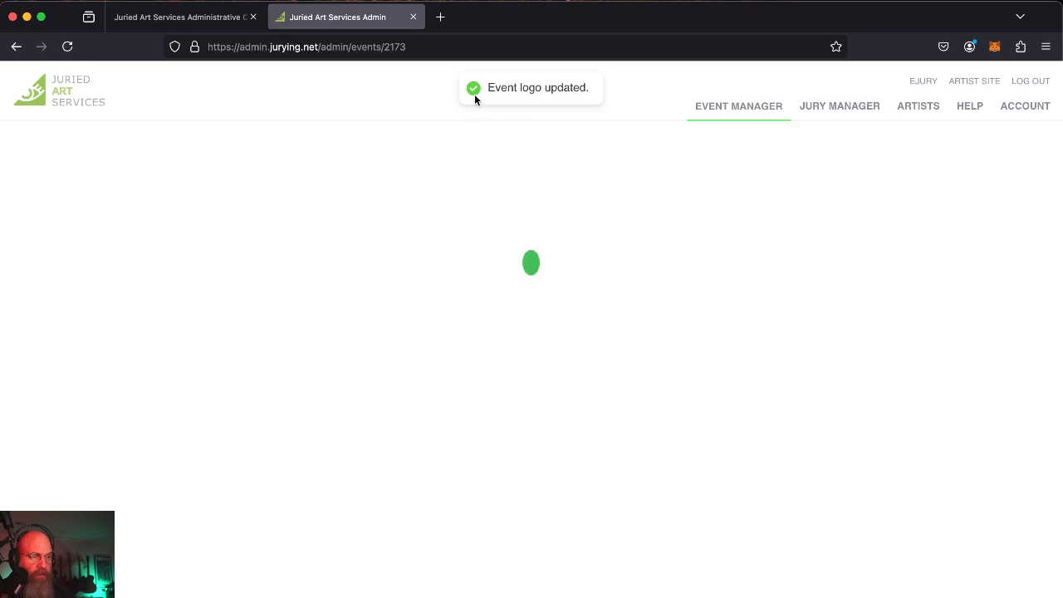
left_click(843, 106)
left_click(742, 106)
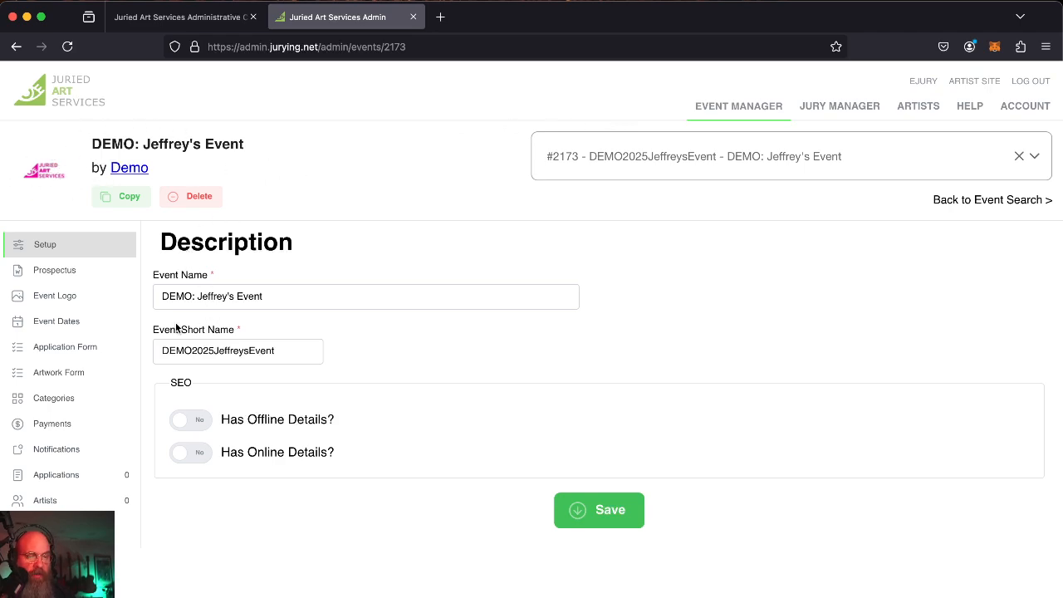
Step past the Prospectus and Event Logo pages to load Jeffrey's Event's Application Form Designer.
left_click(63, 277)
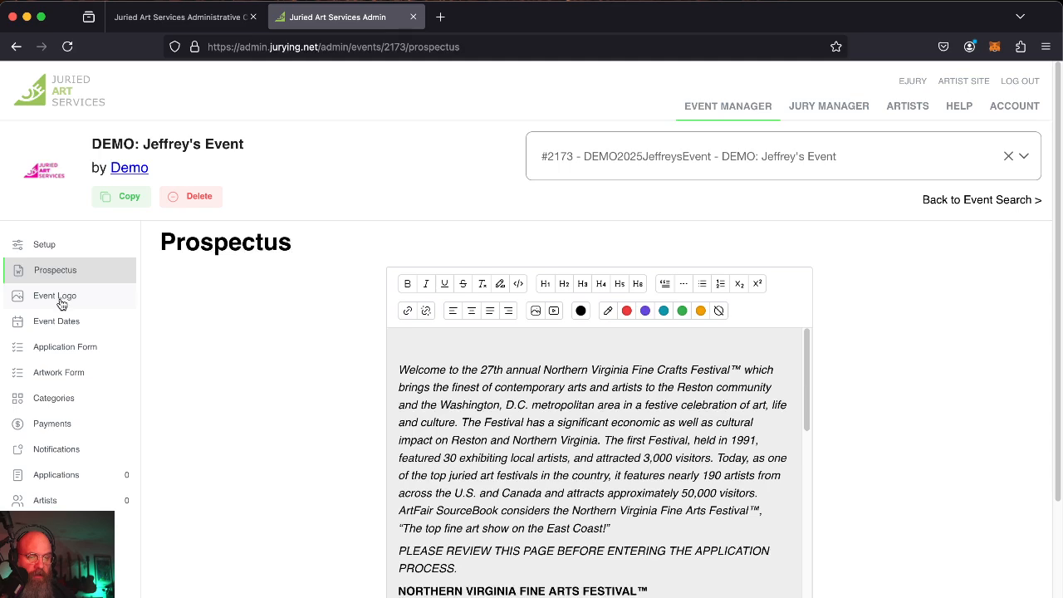
left_click(64, 298)
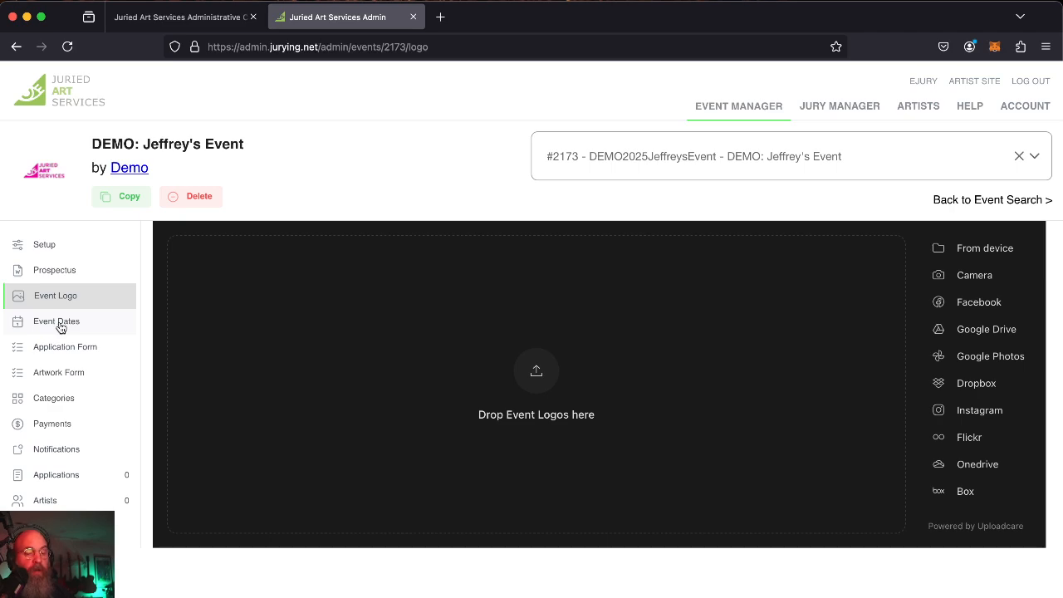
left_click(62, 353)
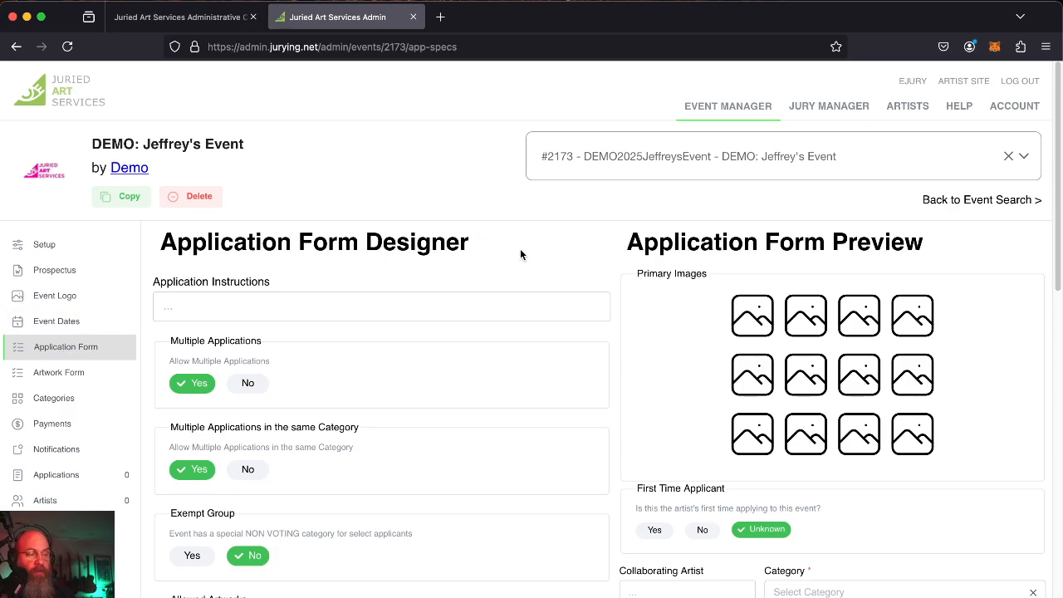
scroll(520, 254, "down", 3)
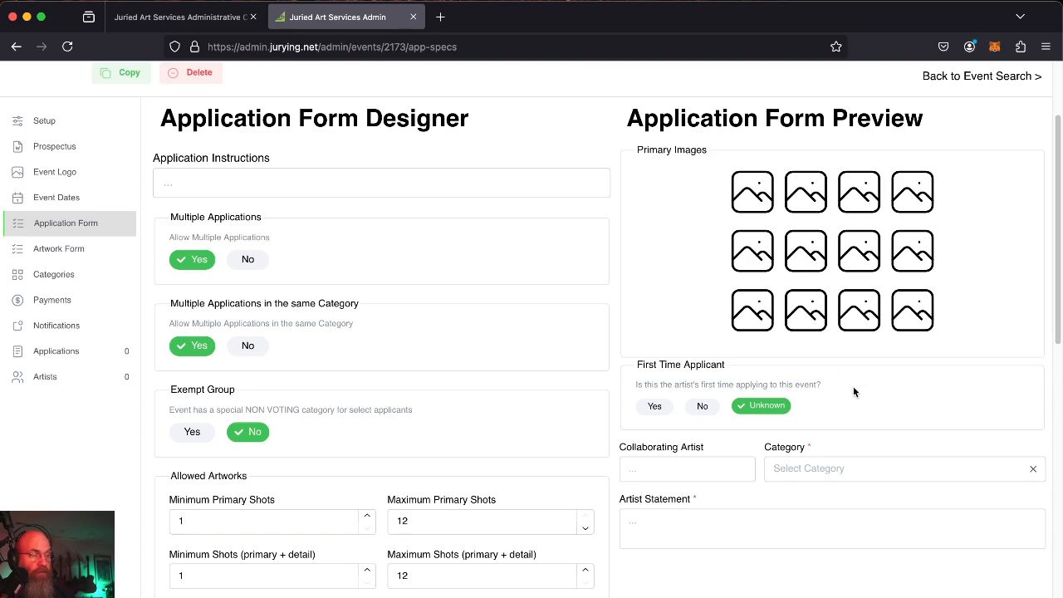
left_click(633, 469)
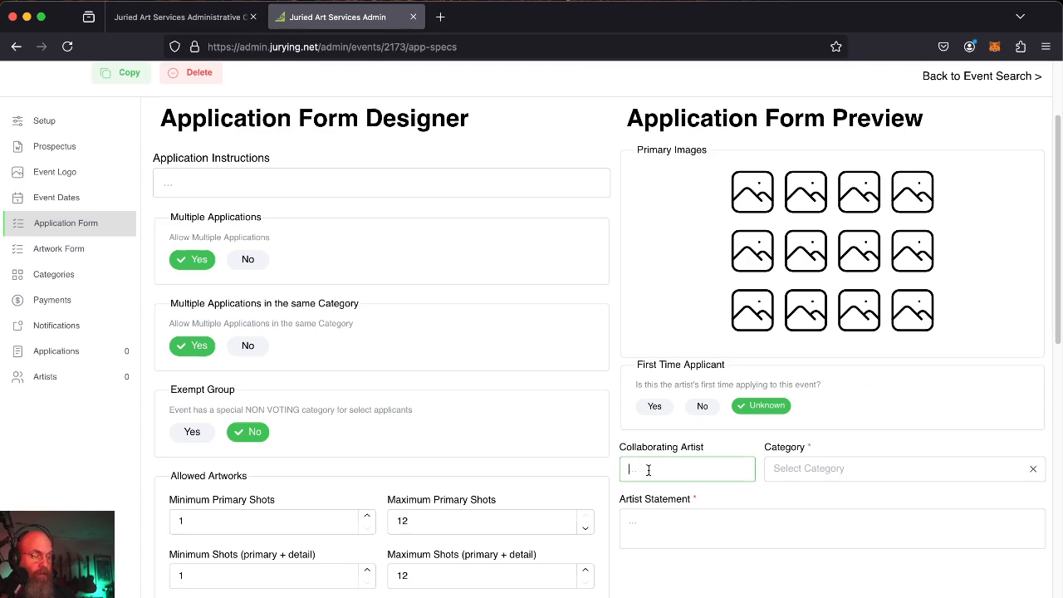
left_click(790, 465)
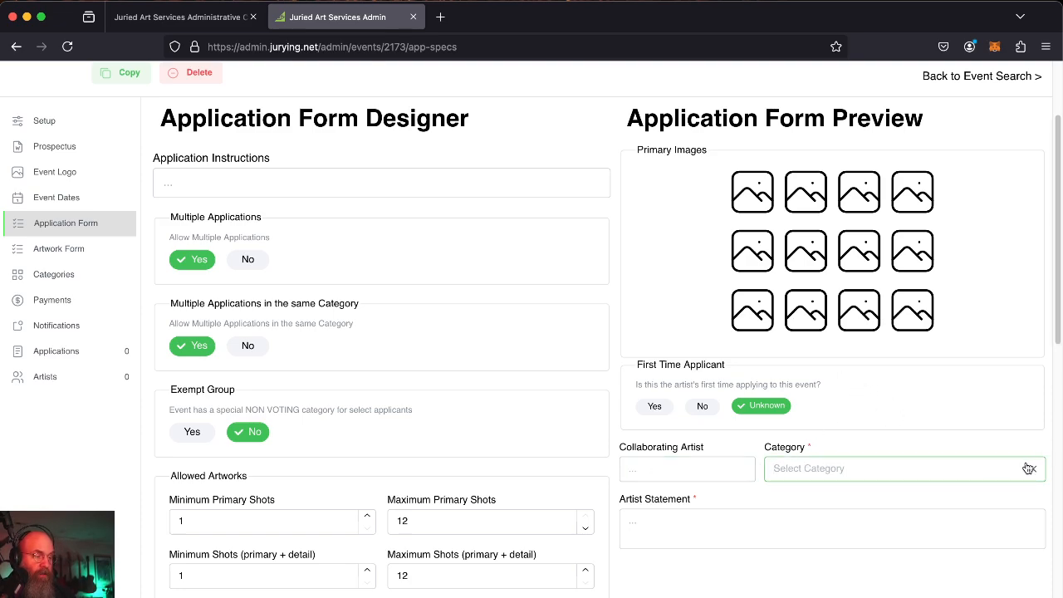
left_click(636, 524)
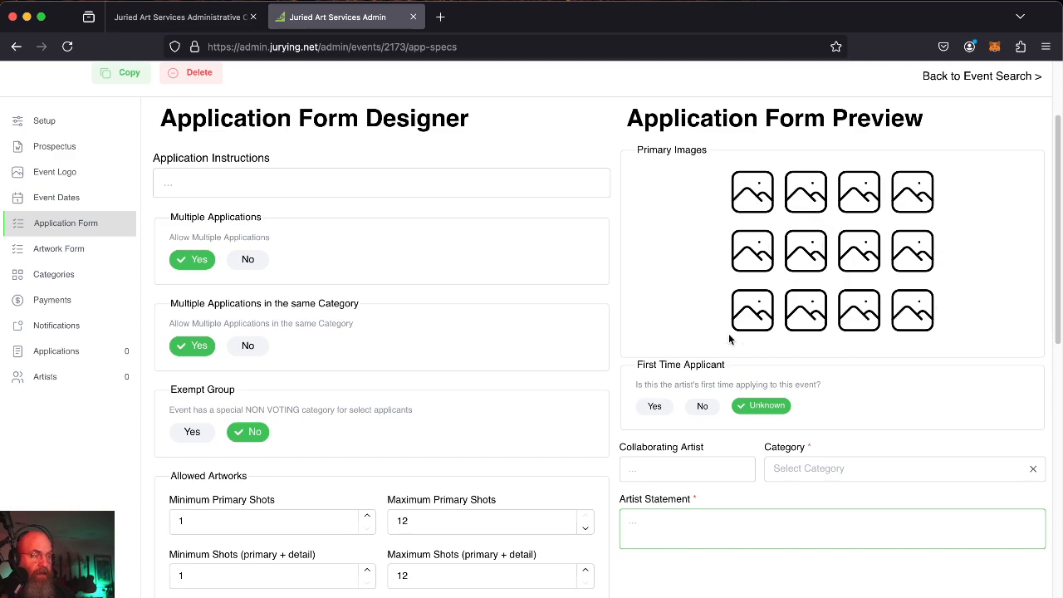
scroll(497, 292, "down", 1)
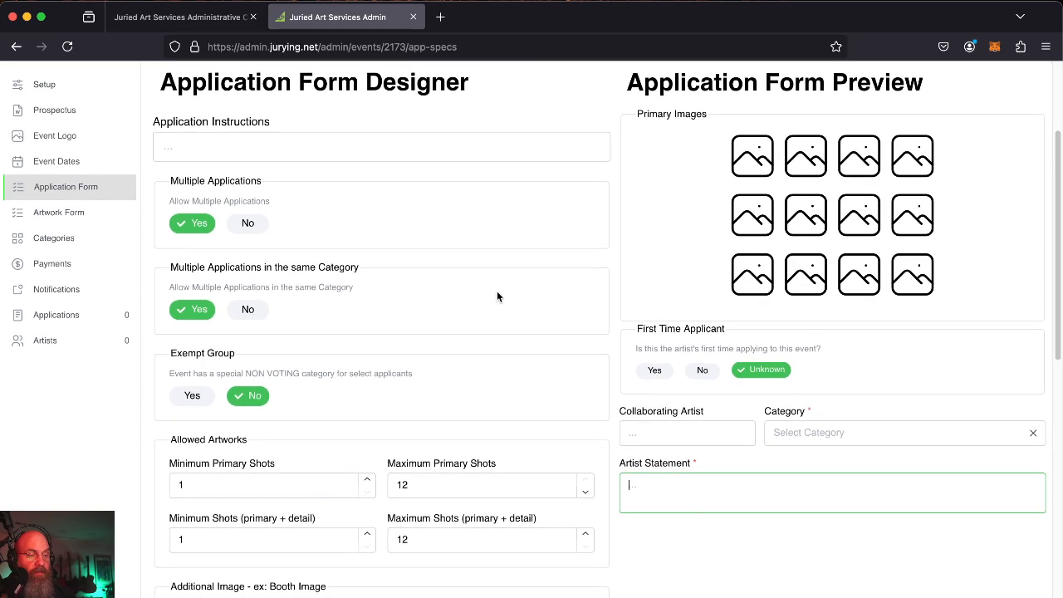
left_click(223, 147)
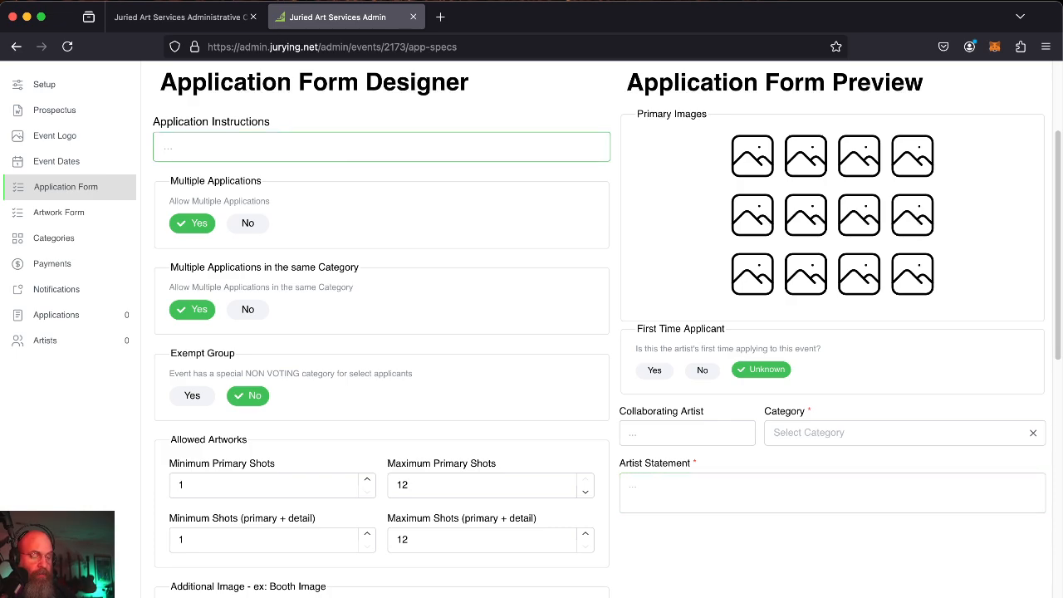
Enter application instructions: 'Please read the full prospectus and pay close attention to the categories before submitting…'.
type("Please read")
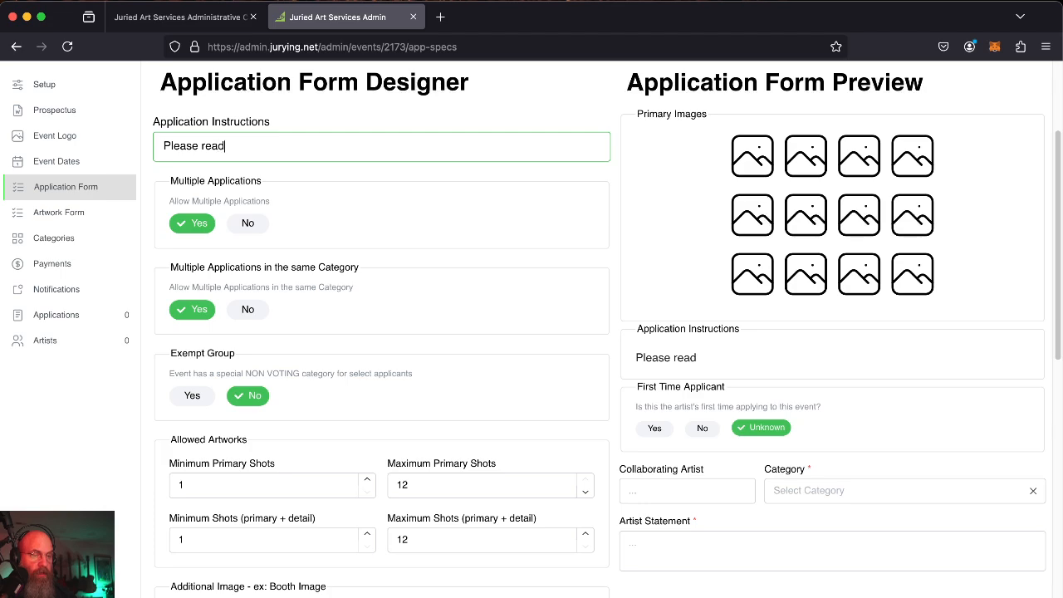
type(" the full")
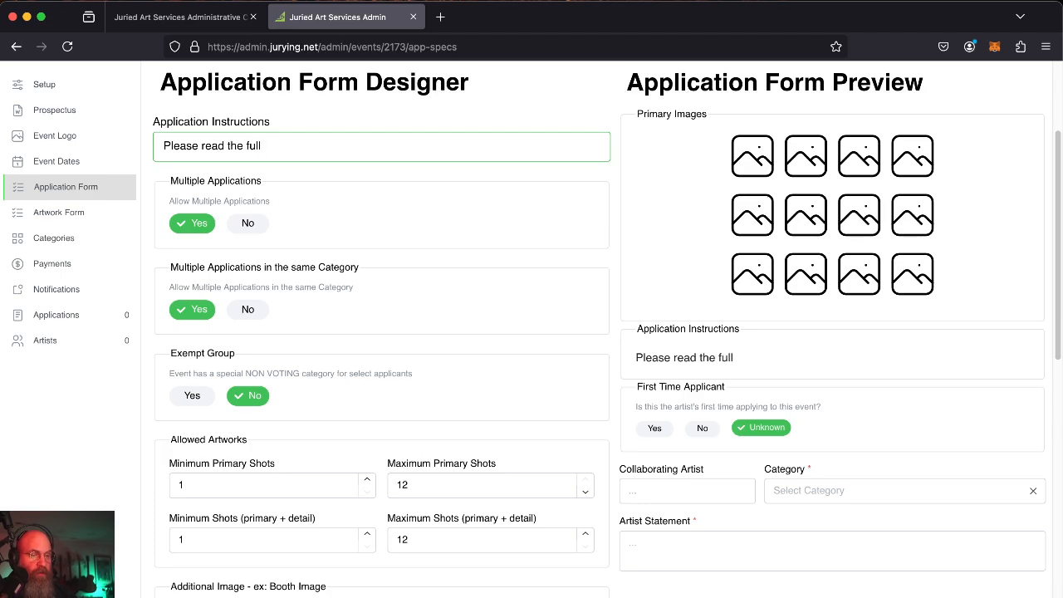
type(" prospectus and")
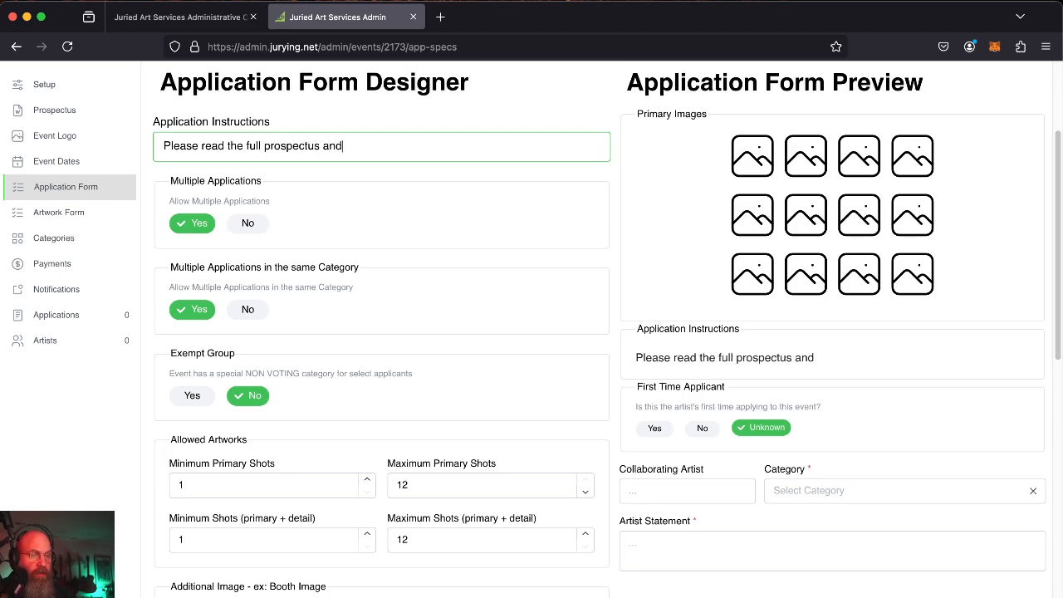
type(" pay close attention")
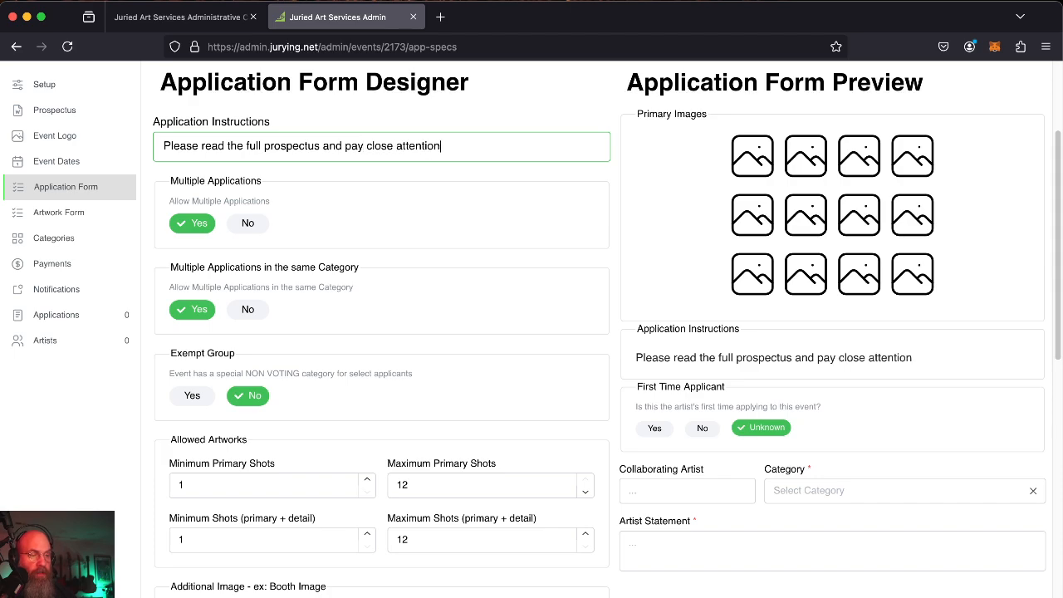
type(" to the catego")
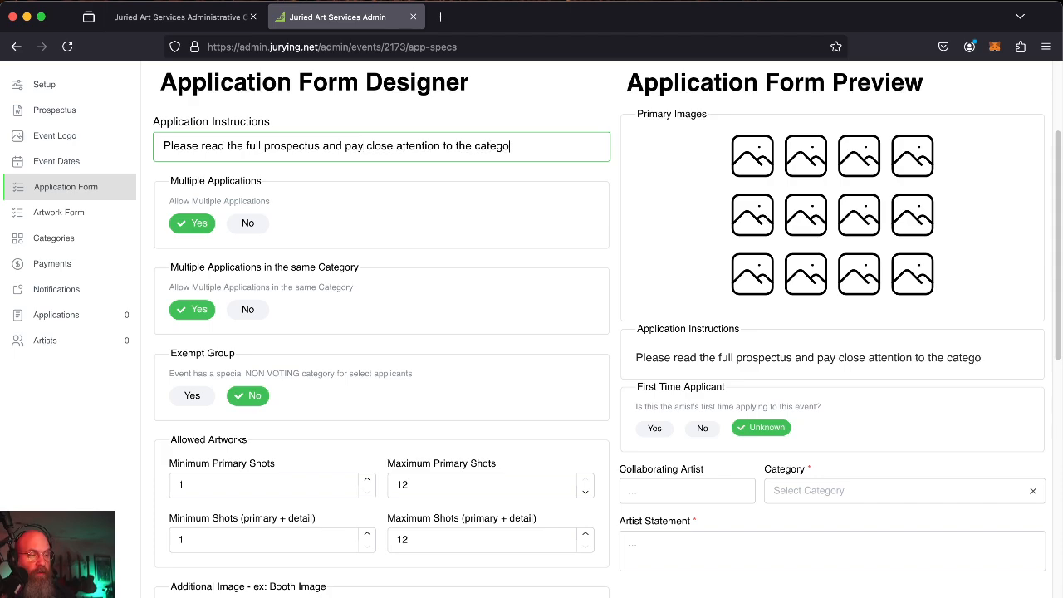
type("ries before sub")
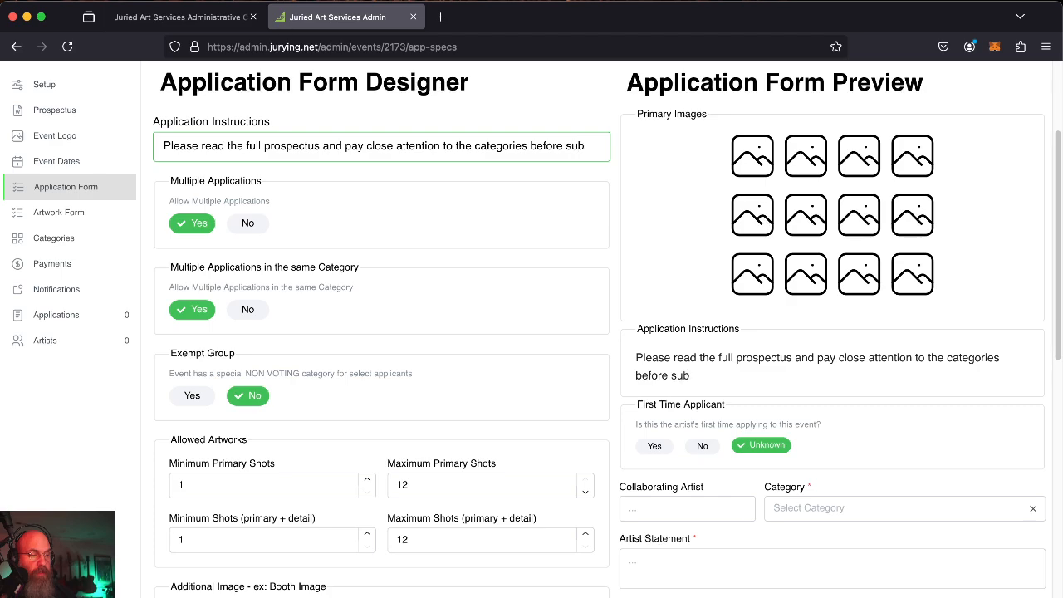
type("mitting your work")
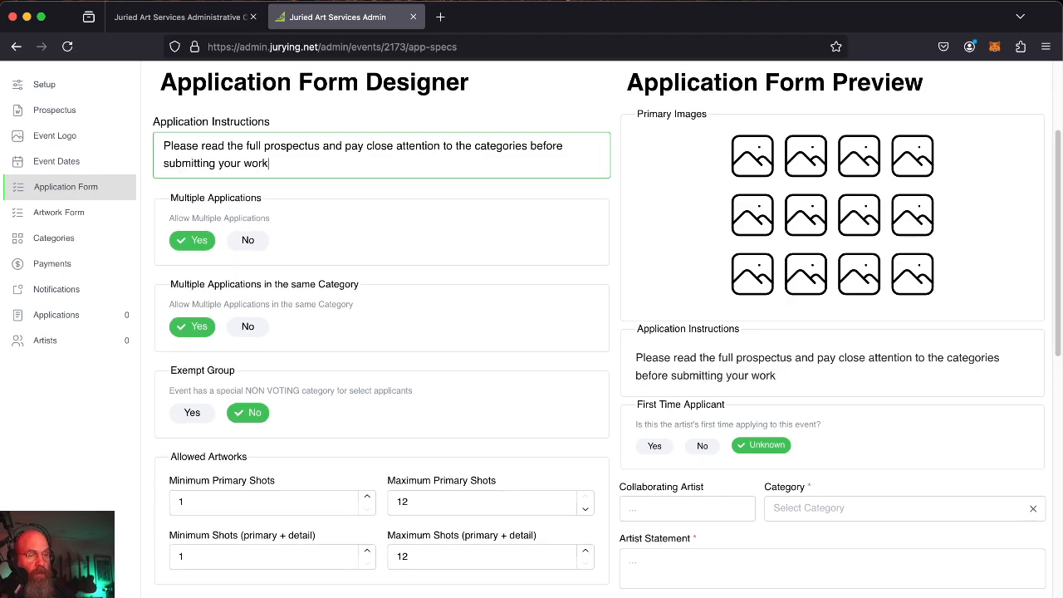
type(".")
scroll(474, 217, "down", 2)
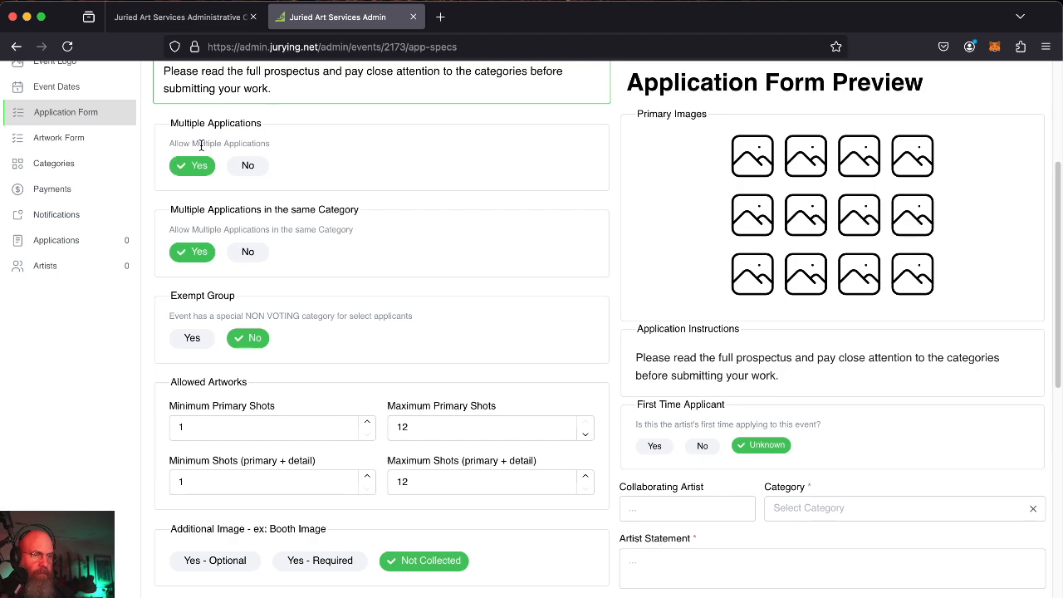
Set both Multiple Applications and Multiple Applications in the same Category to No.
left_click(250, 166)
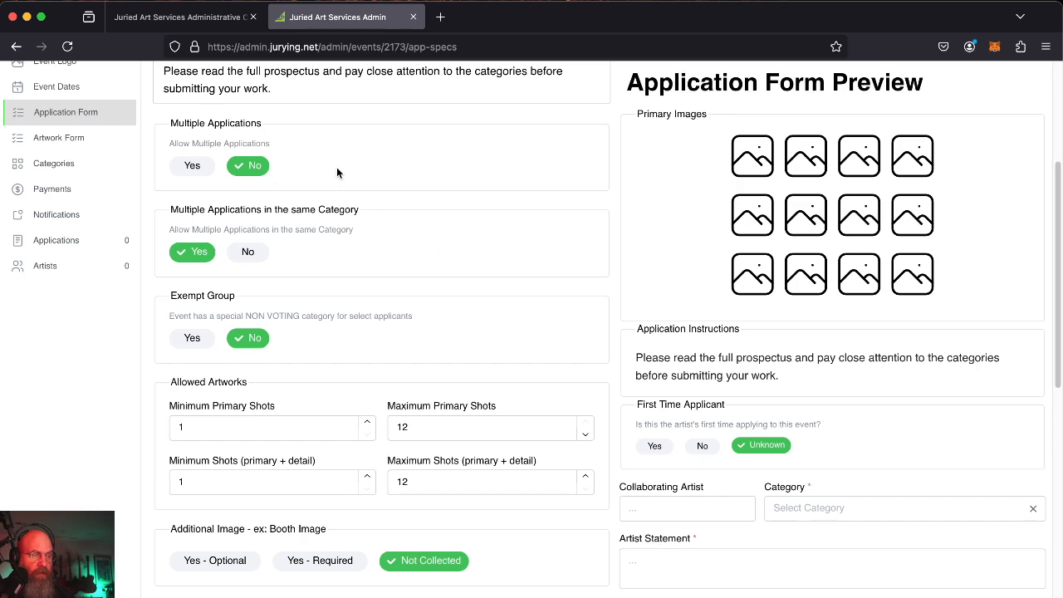
left_click(248, 251)
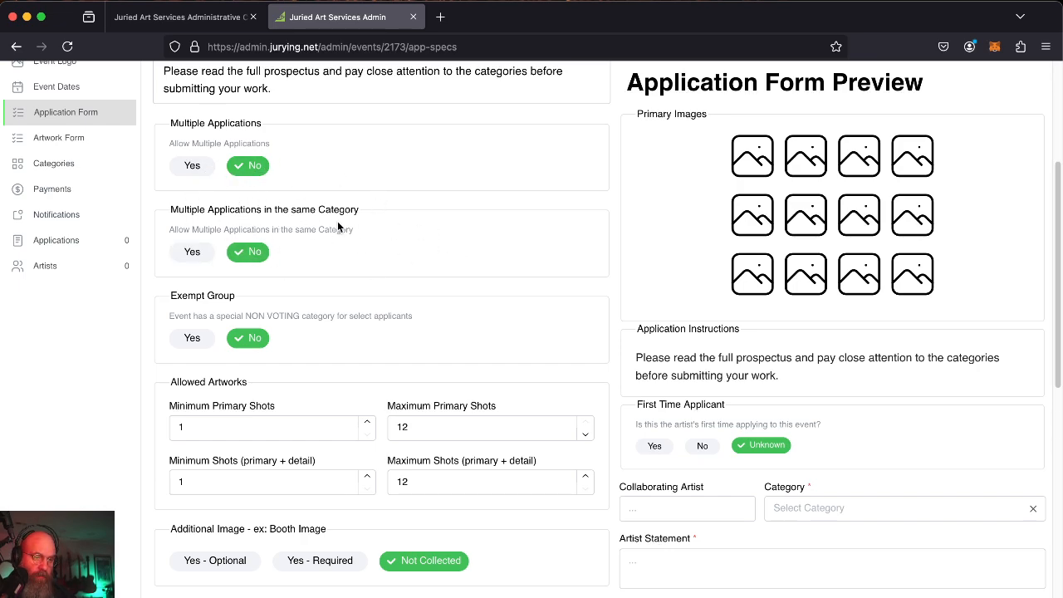
scroll(267, 276, "down", 2)
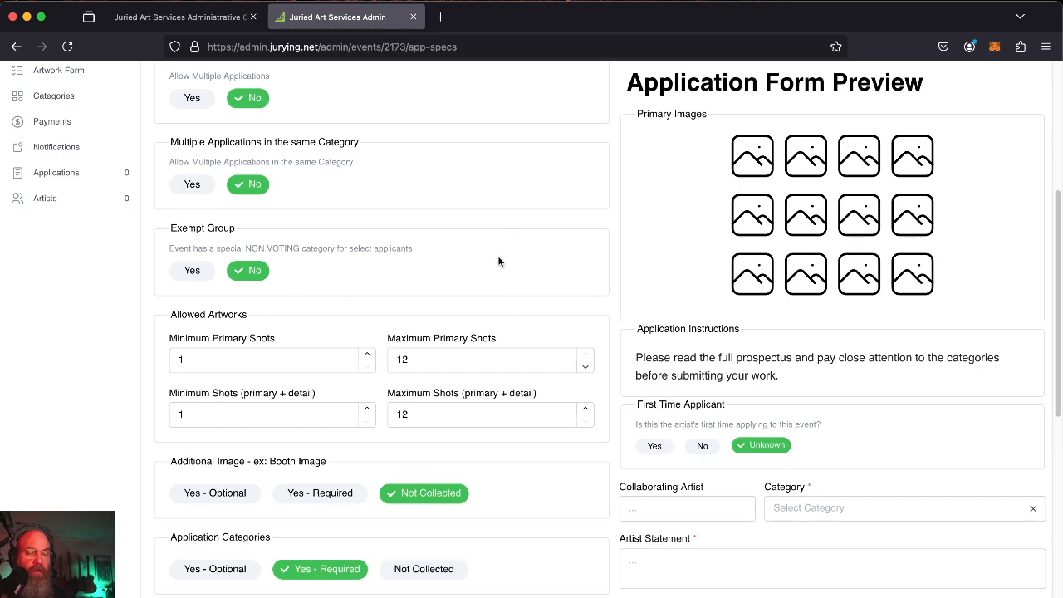
scroll(411, 256, "down", 3)
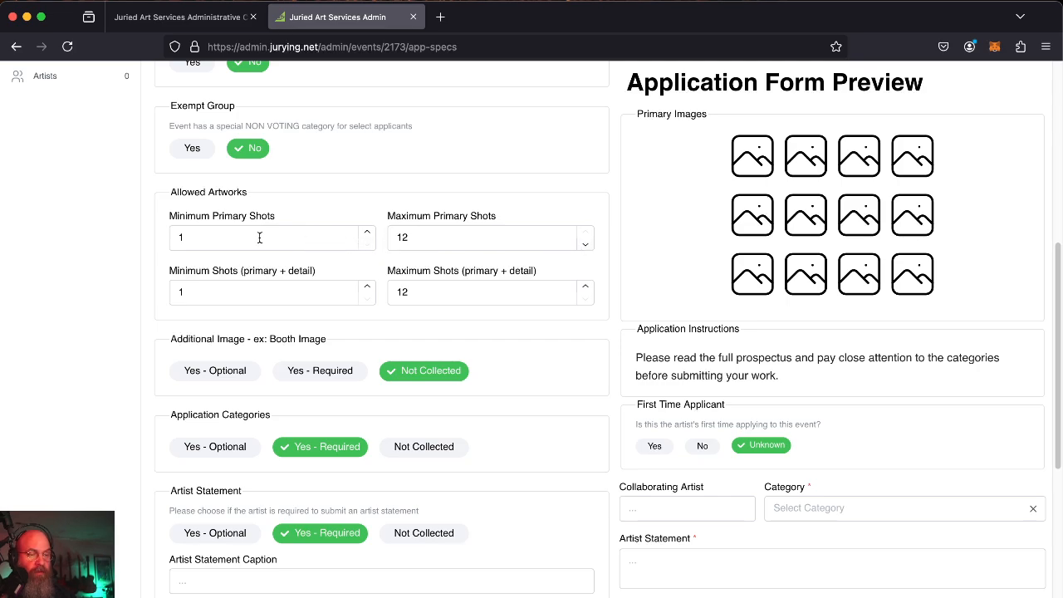
left_click(438, 217)
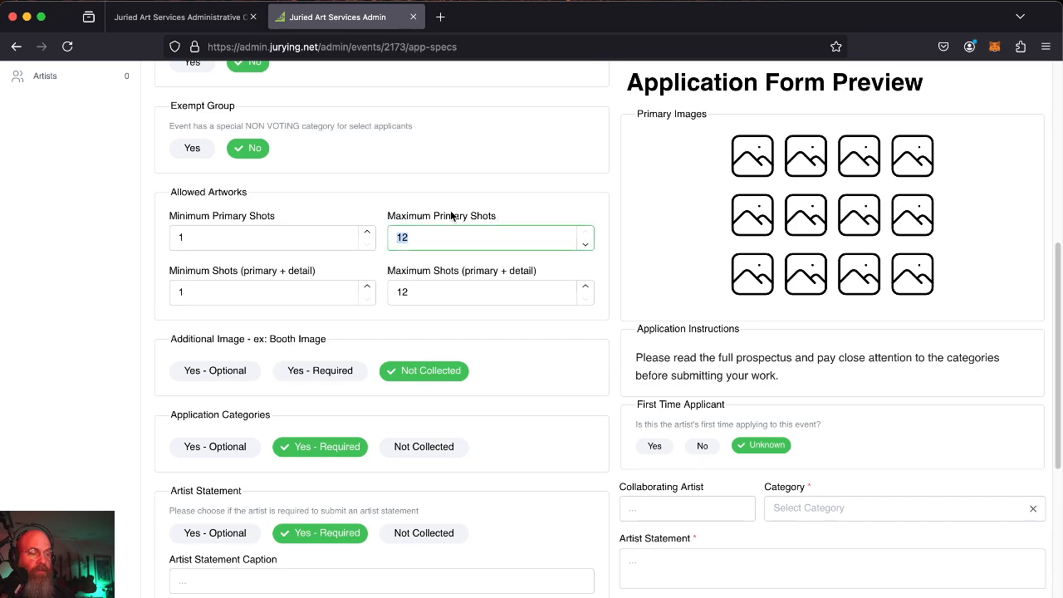
Lower Maximum Primary Shots to 3.
left_click(584, 246)
left_click(585, 246)
left_click(585, 246)
left_click(585, 246)
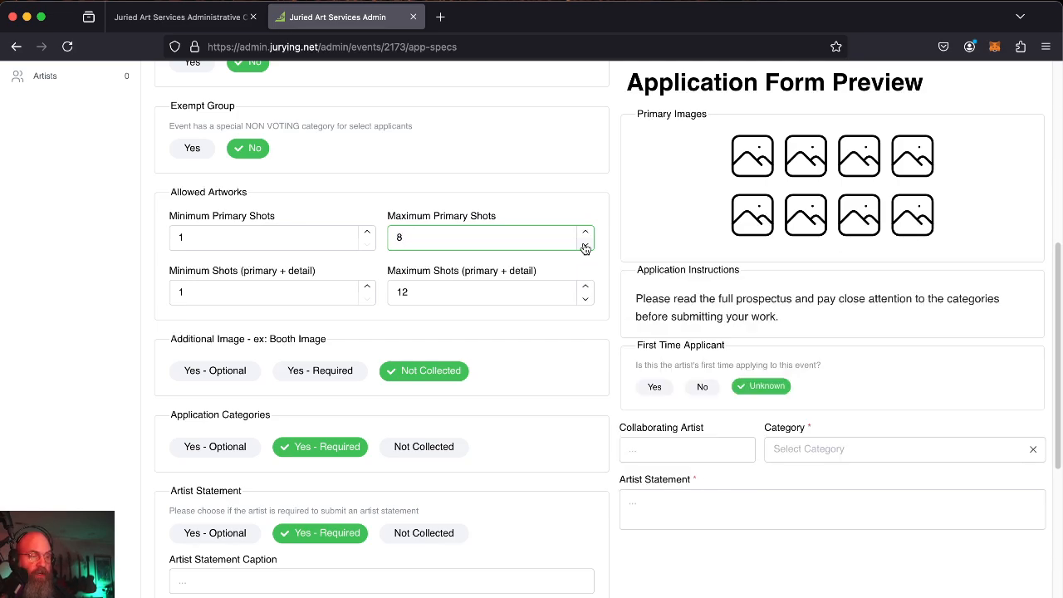
left_click(585, 246)
left_click(585, 246)
left_click(585, 246)
left_click(584, 246)
left_click(585, 246)
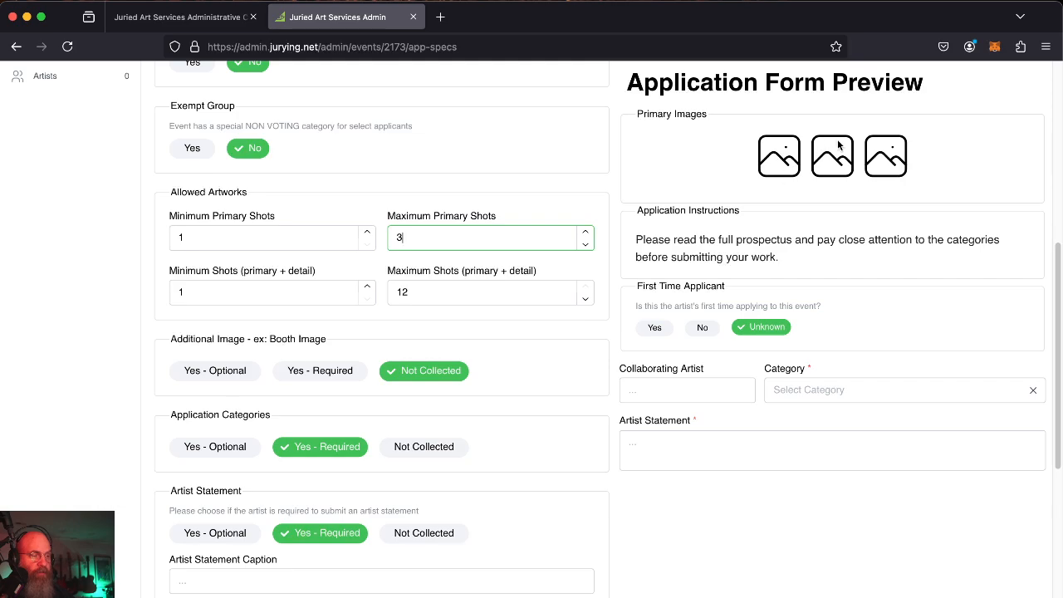
Set Minimum and Maximum Shots (primary + detail) both to 3.
left_click(228, 289)
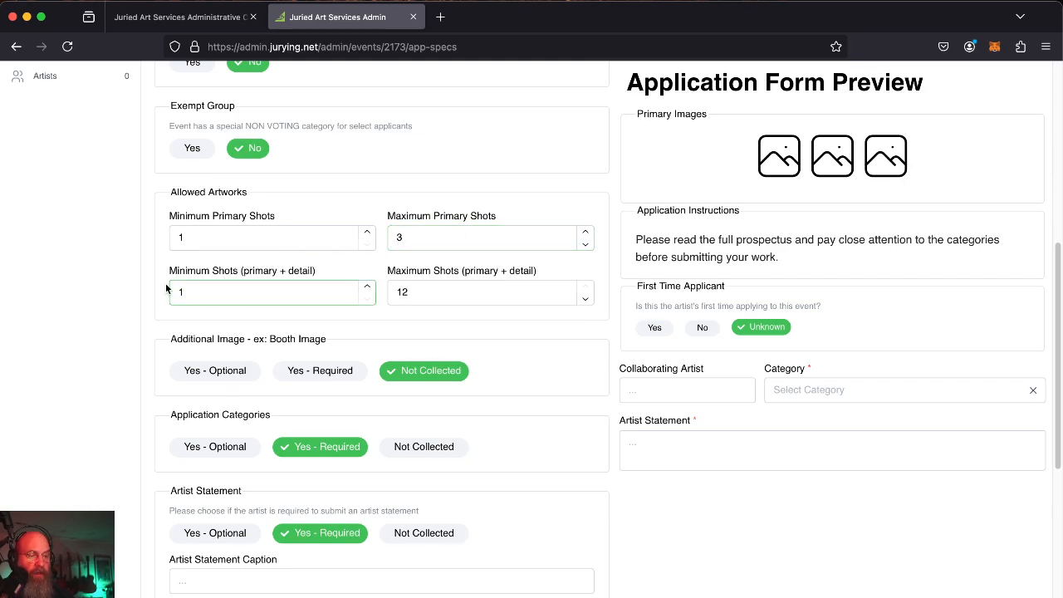
left_click(368, 288)
left_click(367, 300)
triple_click(586, 299)
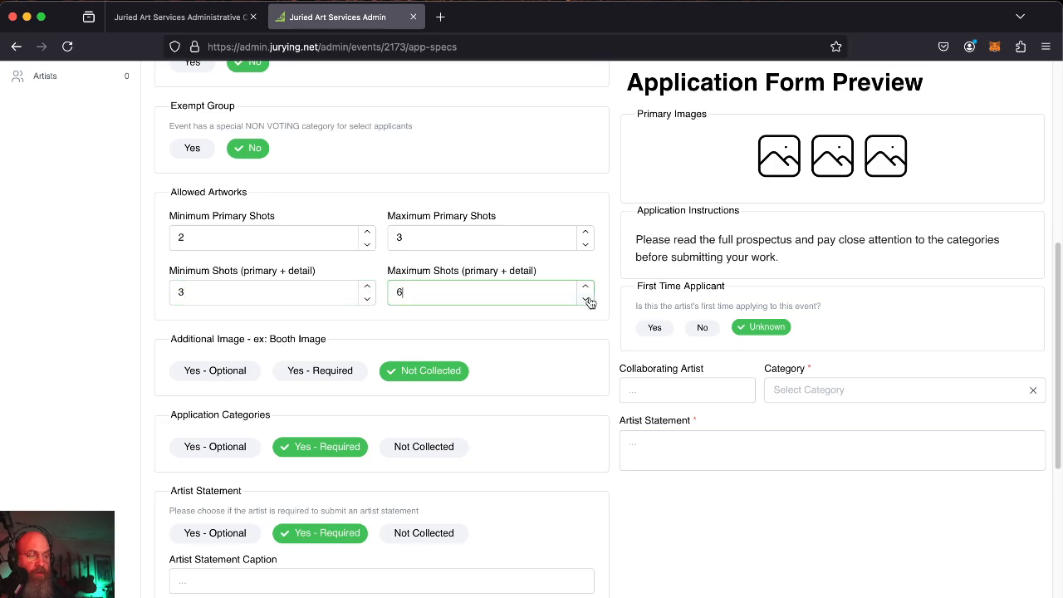
left_click(586, 300)
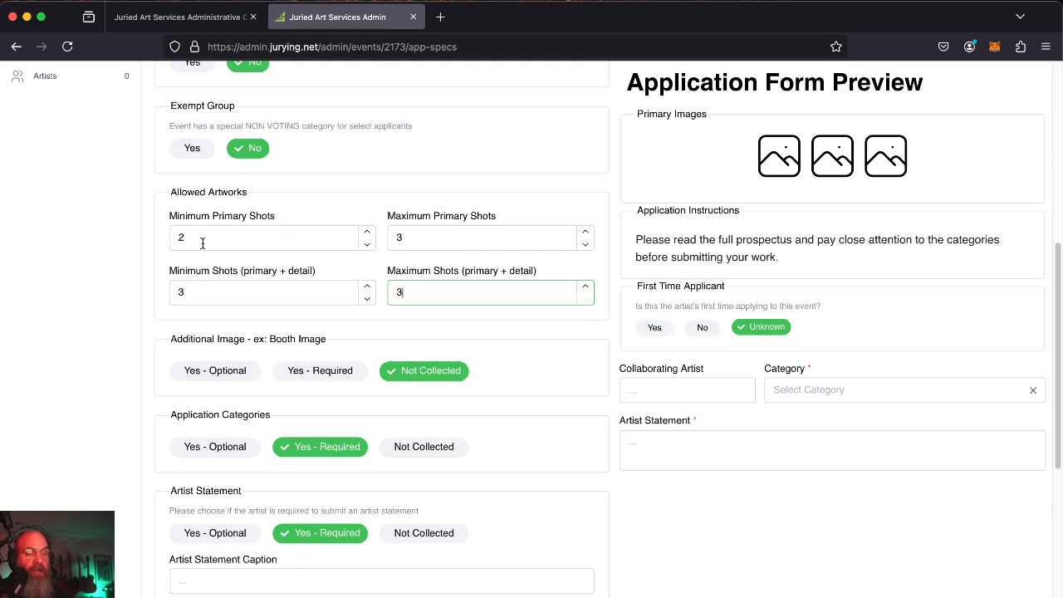
Set Minimum Primary Shots to 3.
left_click(367, 234)
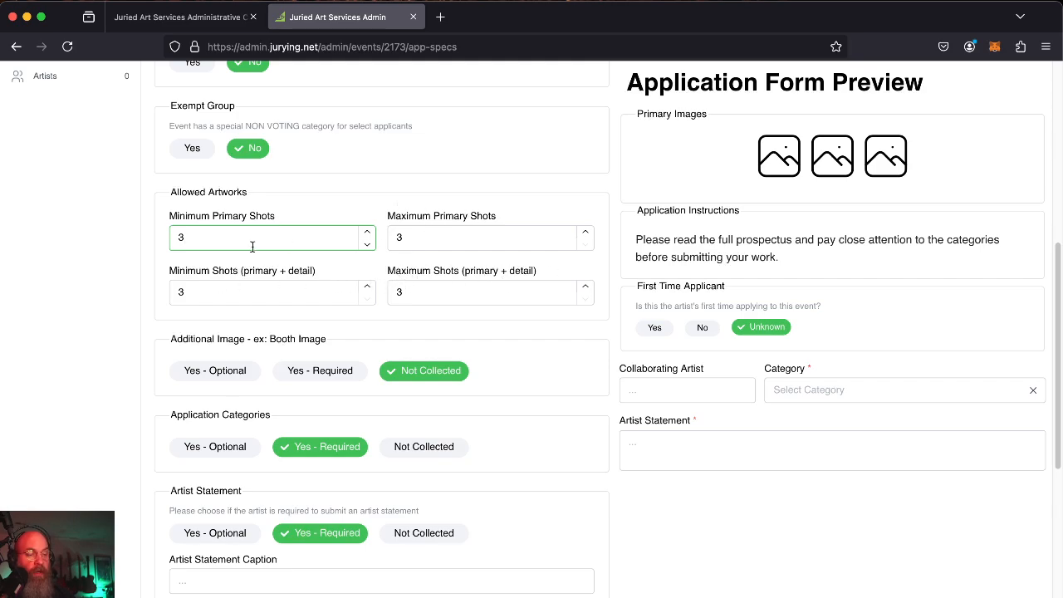
left_click(366, 244)
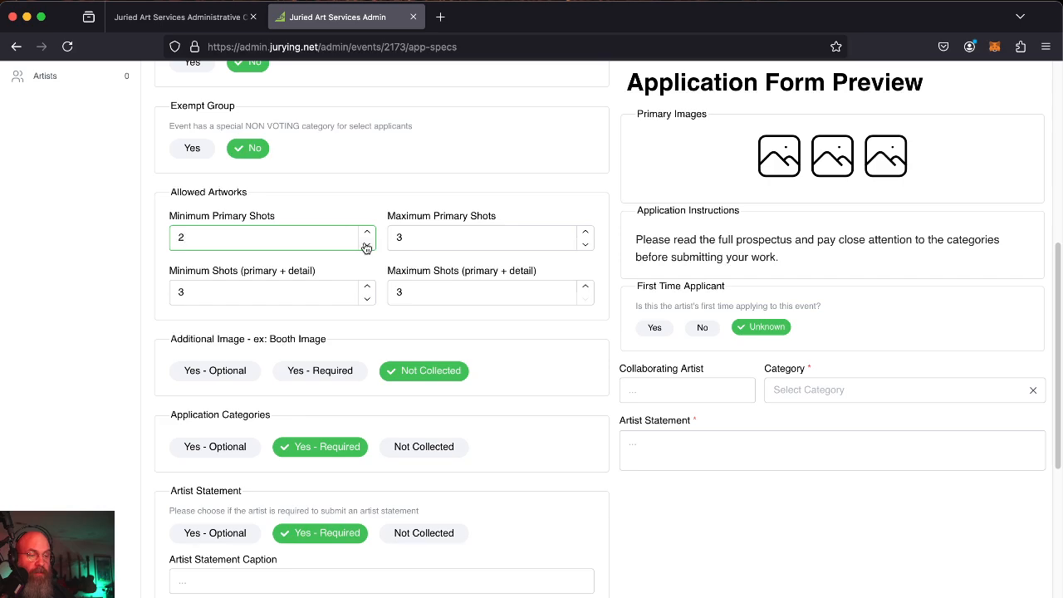
left_click(367, 244)
left_click(366, 231)
left_click(367, 232)
Label the additional image 'Bio', then switch Additional Image to Not Collected.
scroll(115, 352, "down", 5)
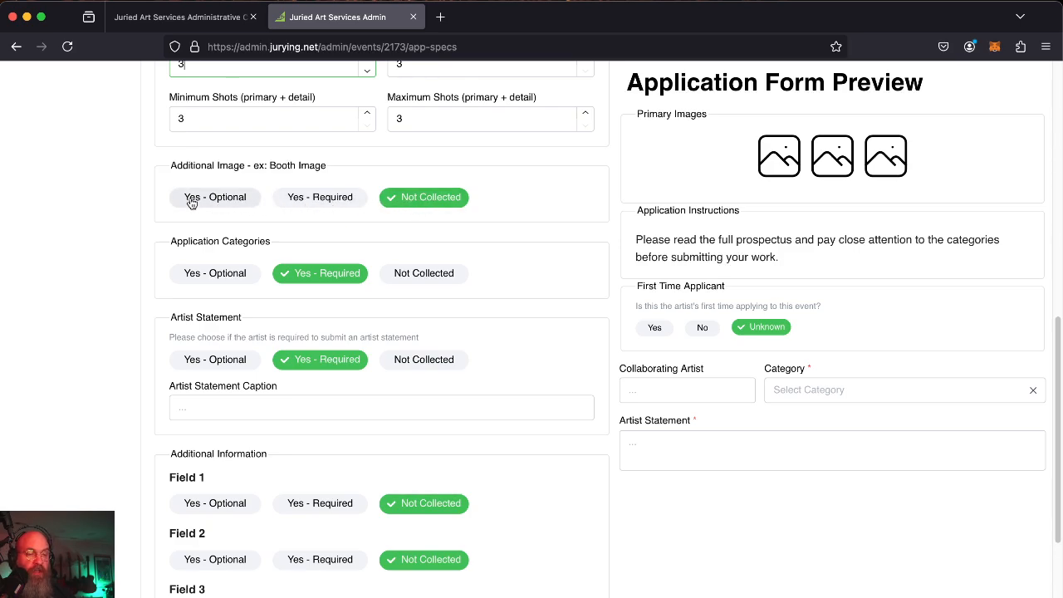
left_click(327, 199)
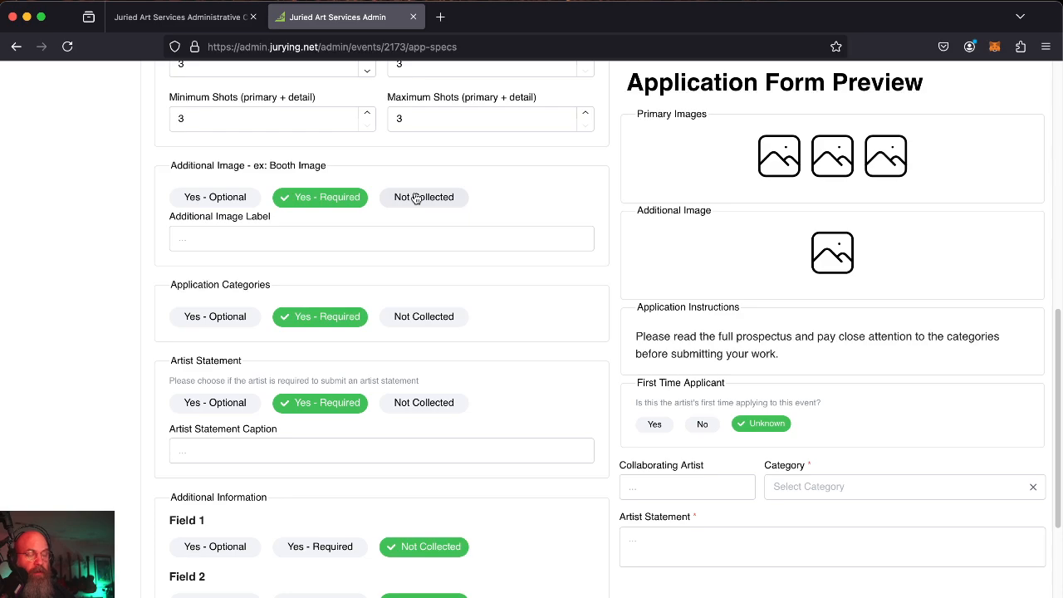
left_click(262, 234)
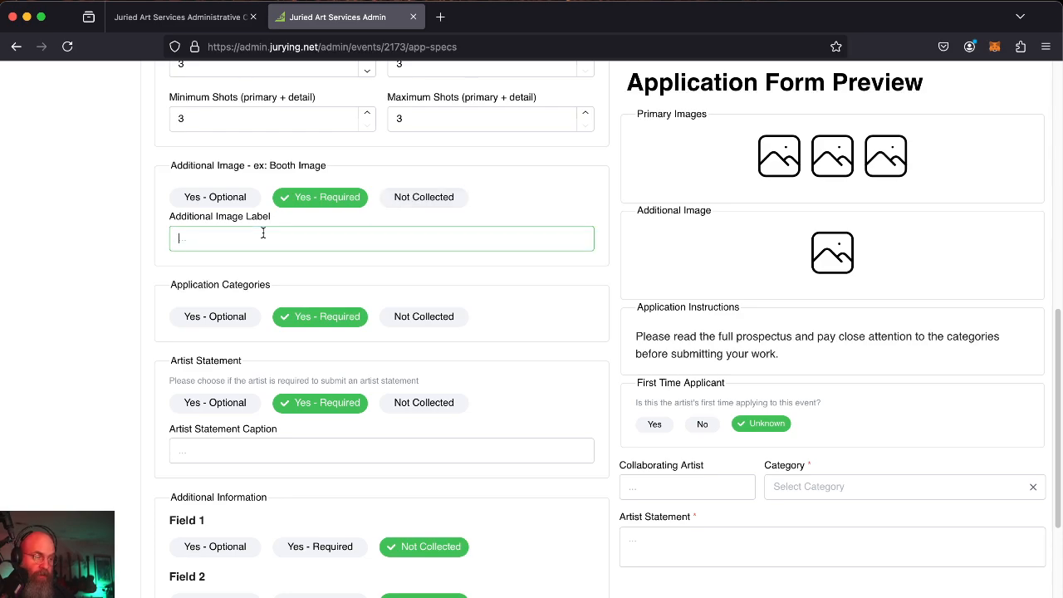
type("Bri")
key("BackSpace")
key("BackSpace")
type("io")
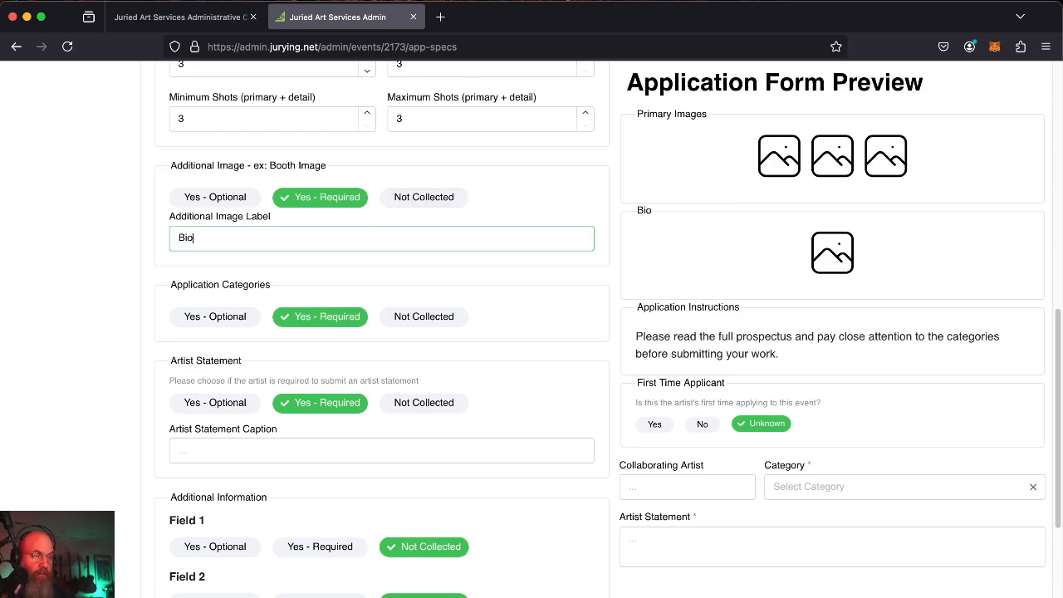
double_click(260, 247)
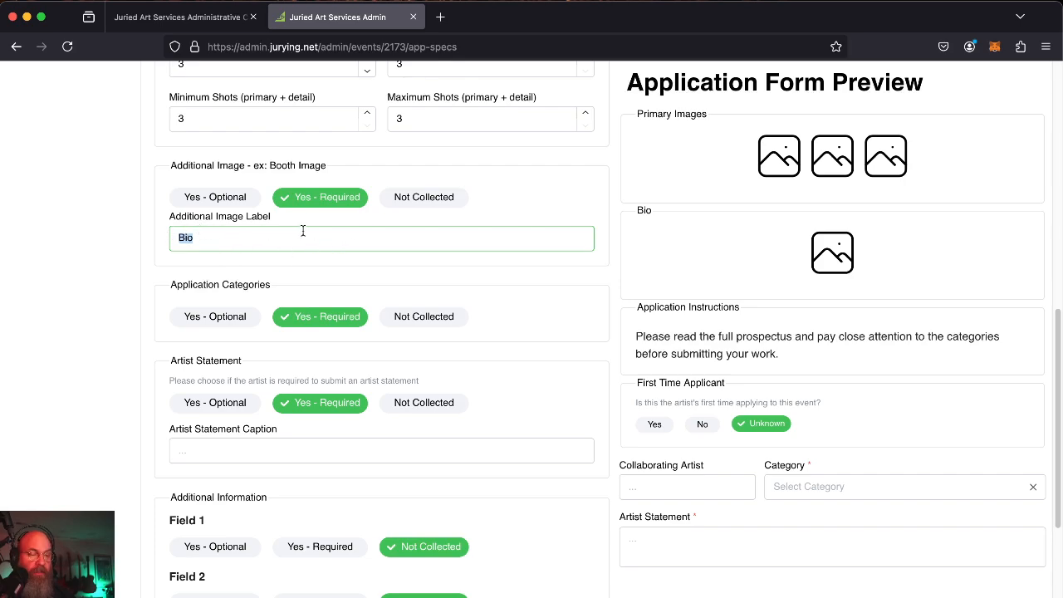
left_click(435, 211)
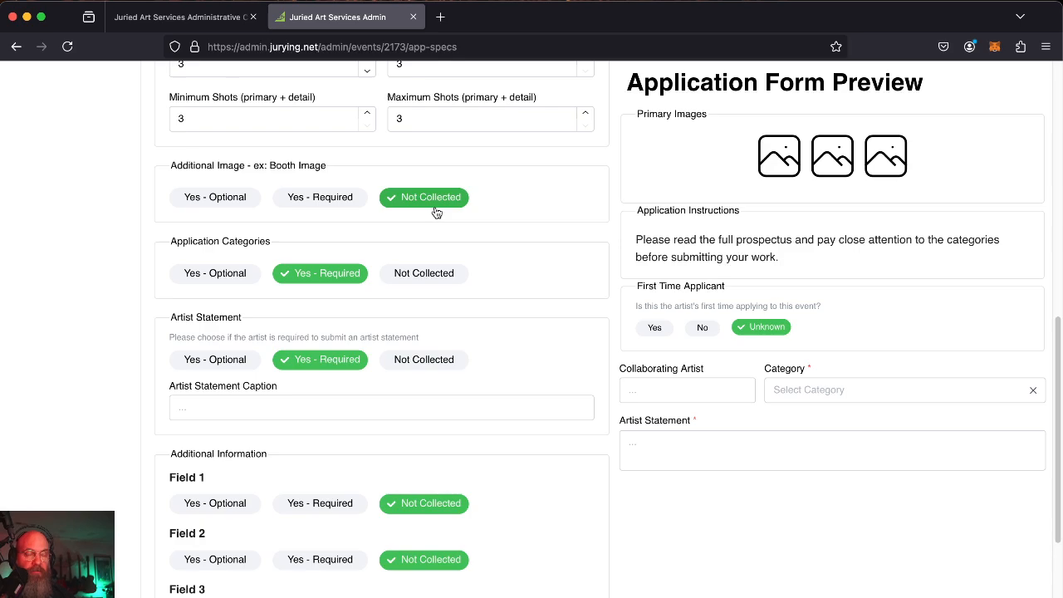
Switch the Artist Statement option to Not Collected so it leaves the form preview.
scroll(523, 261, "down", 2)
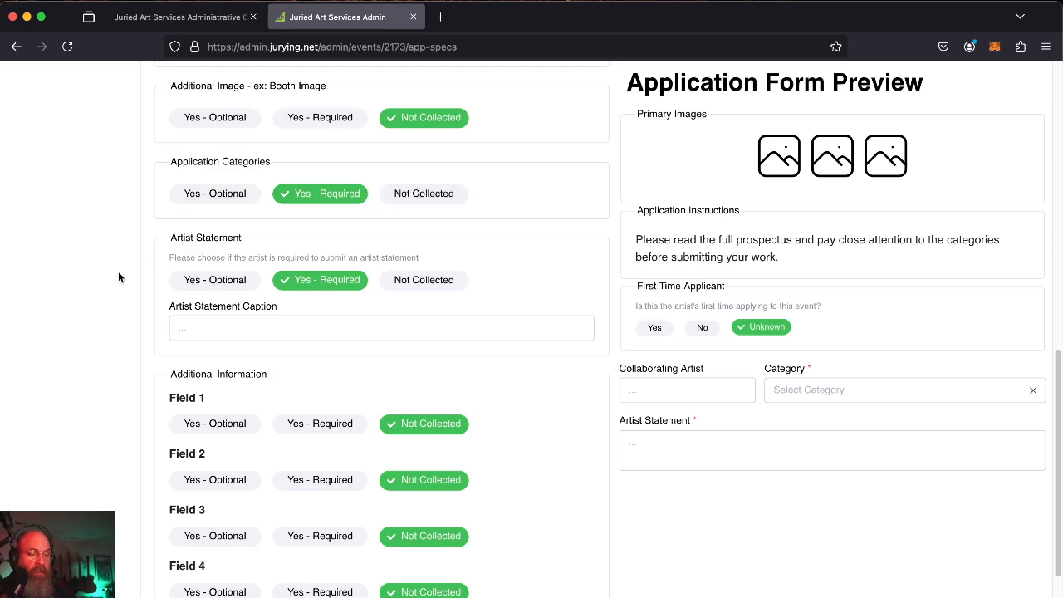
scroll(224, 301, "down", 2)
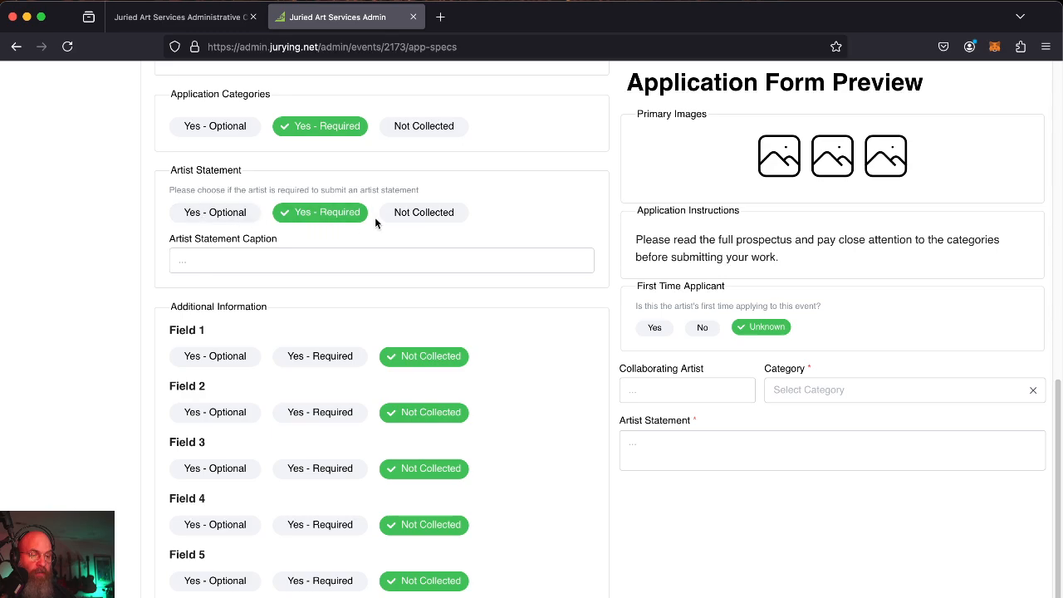
left_click(445, 212)
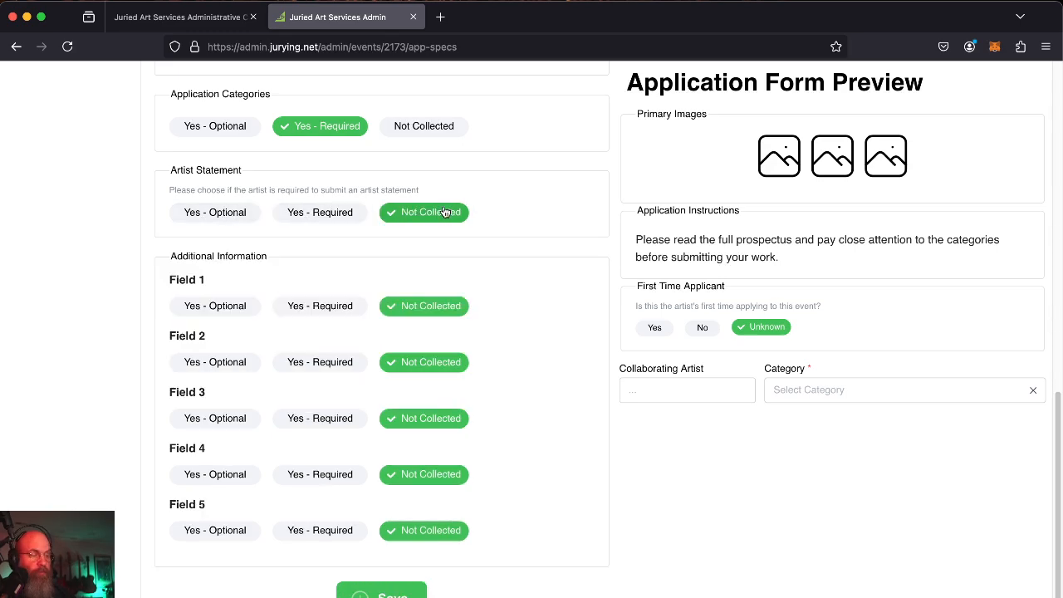
left_click(332, 214)
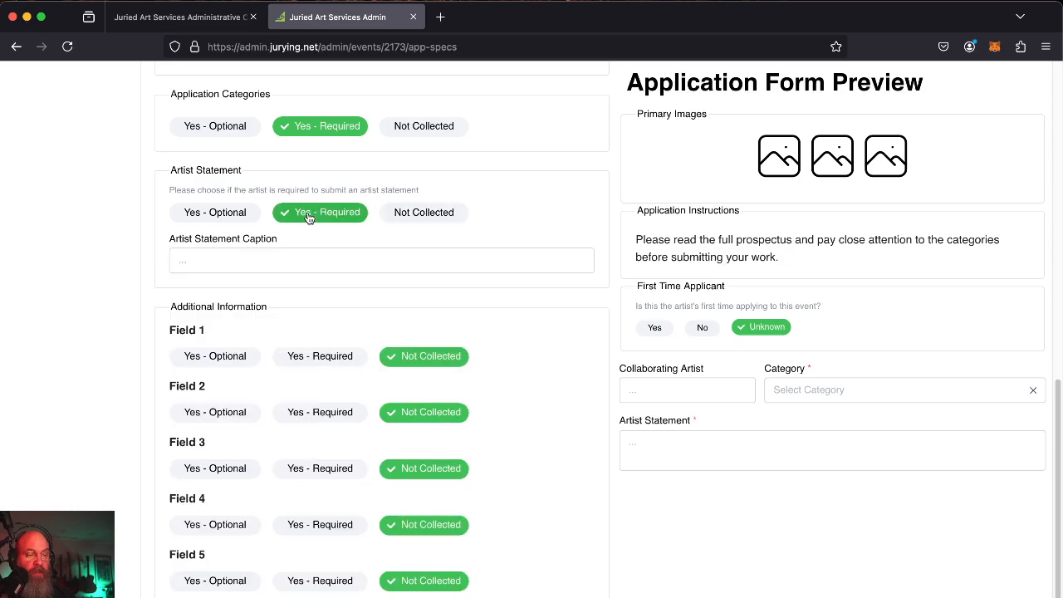
left_click(436, 216)
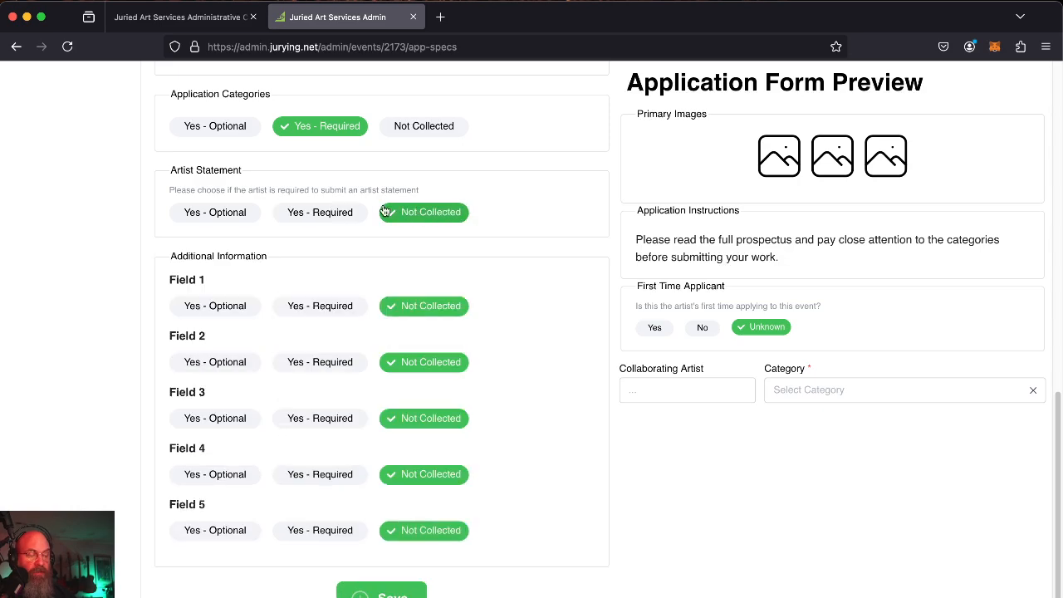
left_click(336, 213)
left_click(398, 219)
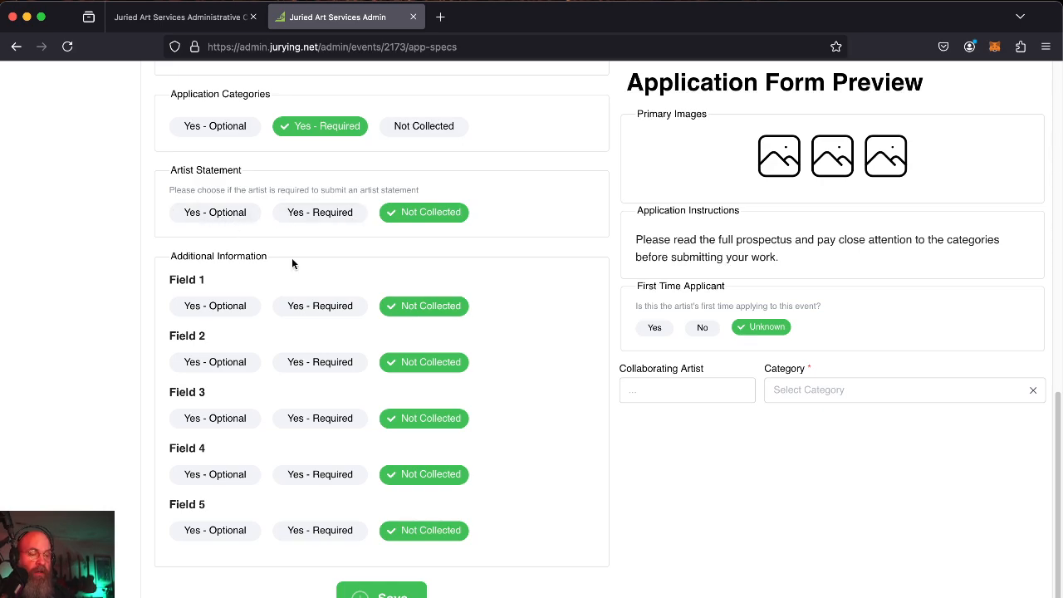
scroll(292, 258, "down", 1)
scroll(292, 258, "up", 1)
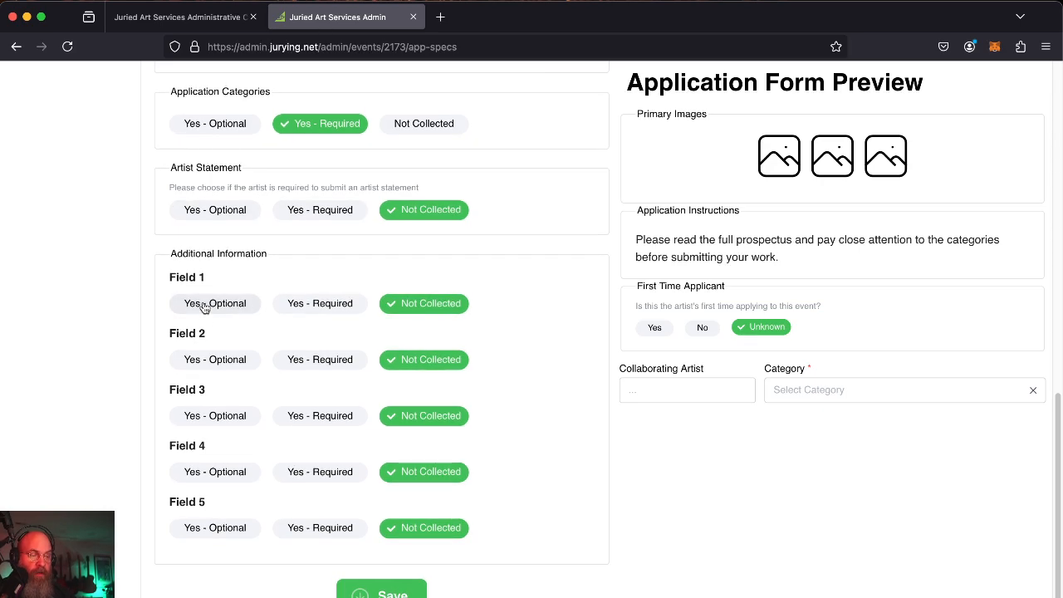
Make Field 1 optional with the label 'Tell us about your process'.
left_click(203, 306)
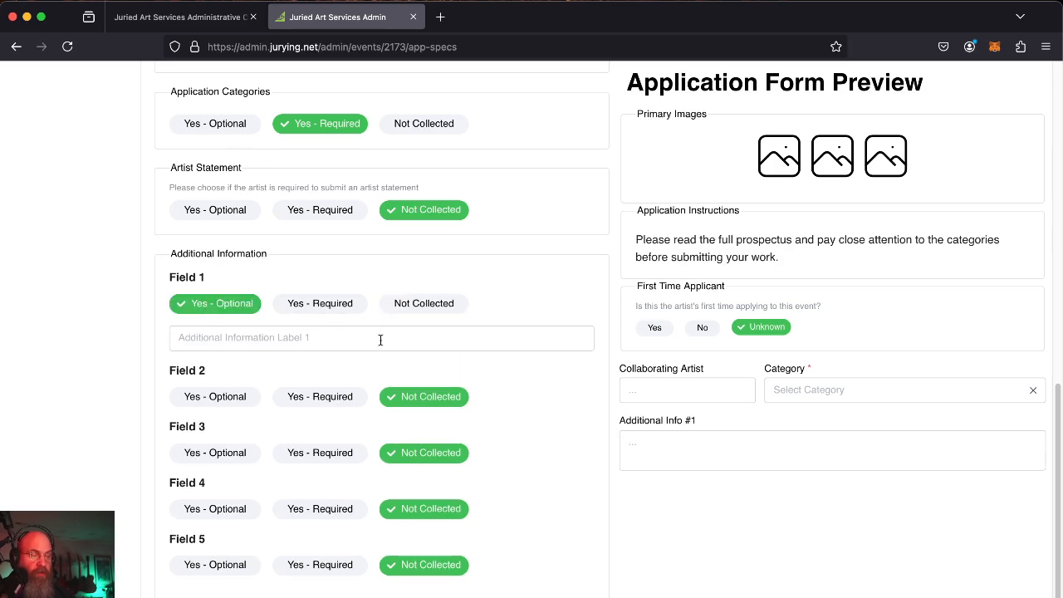
left_click(331, 343)
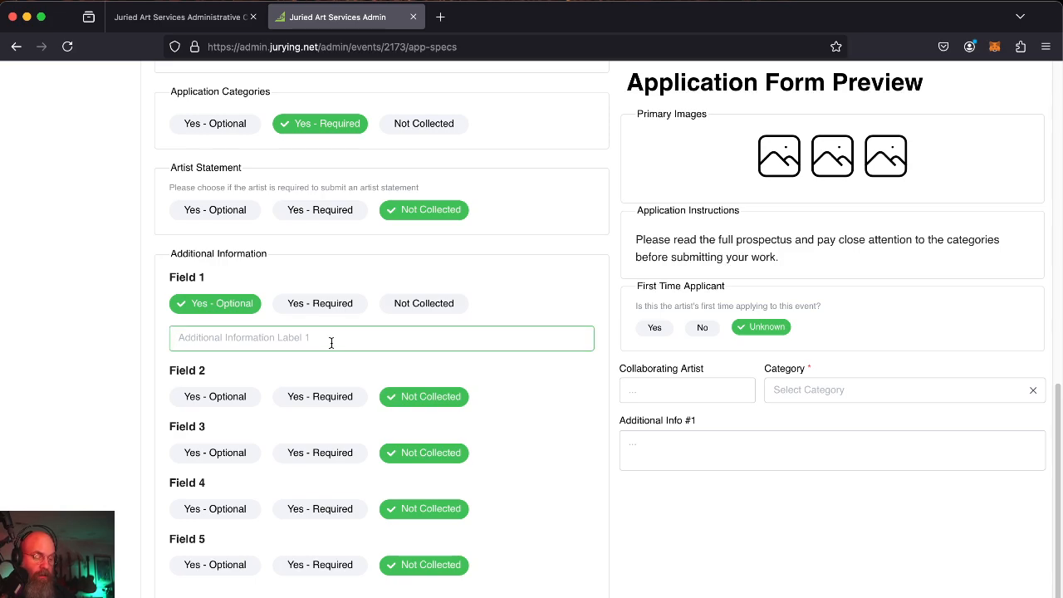
type("Tell us")
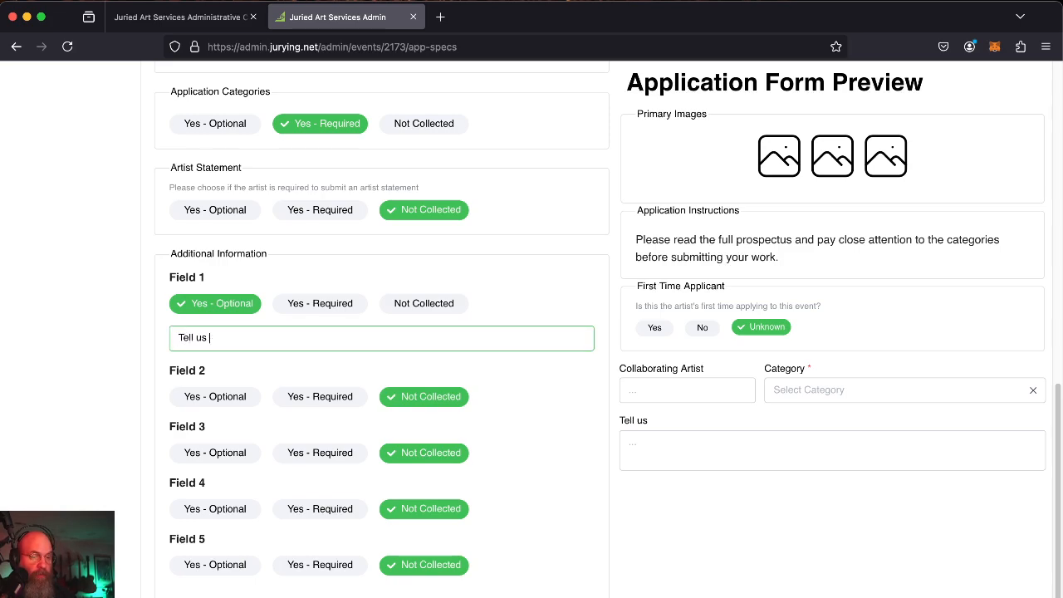
type(" about ")
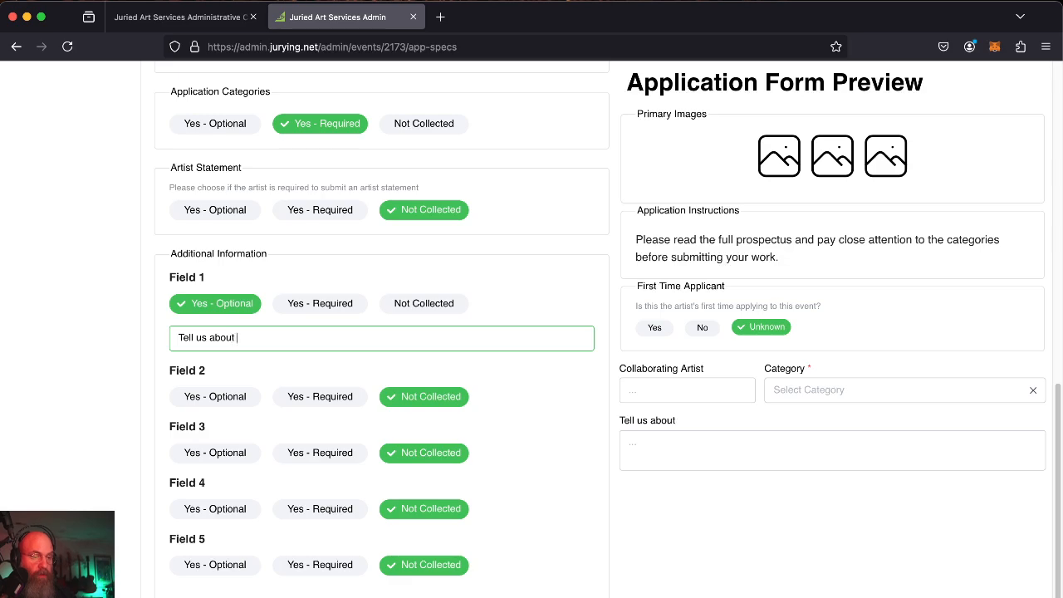
type("your process")
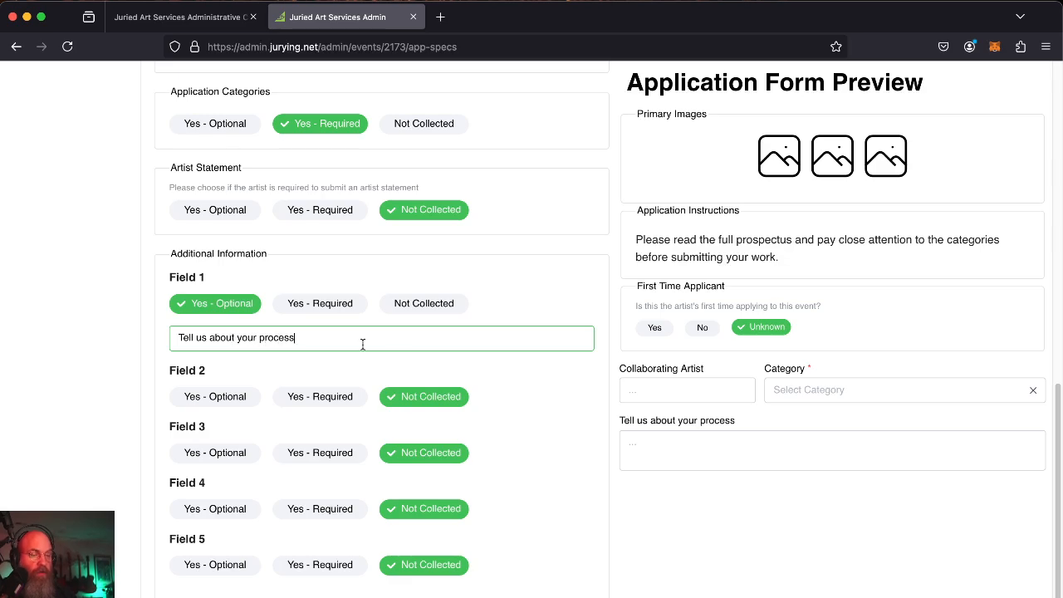
Make Field 2 required with the label 'Are a member of our organization' and test it in the preview.
left_click(301, 394)
left_click(303, 432)
type("A")
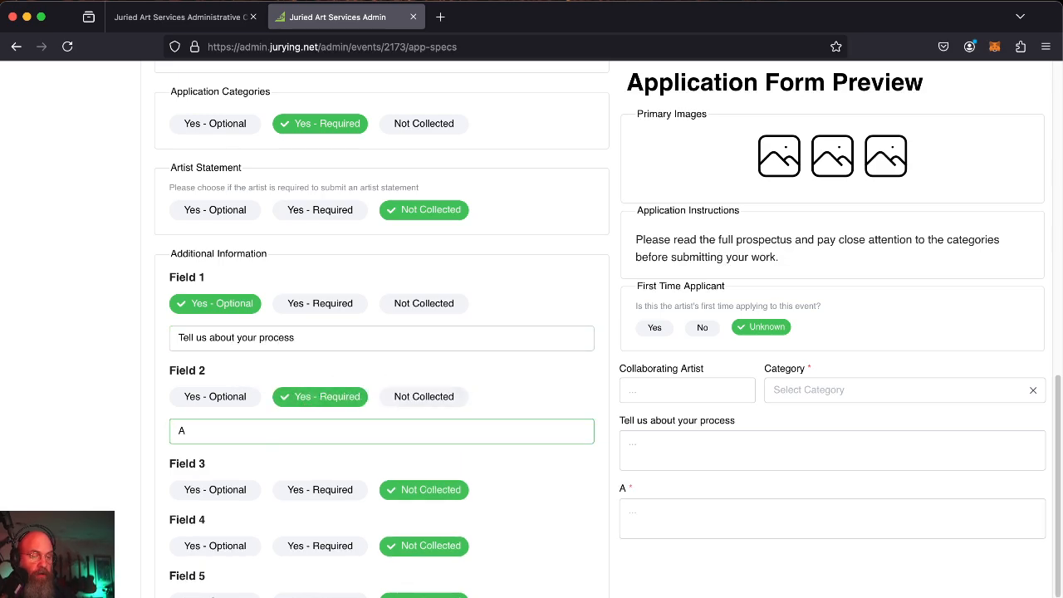
type("re a membe")
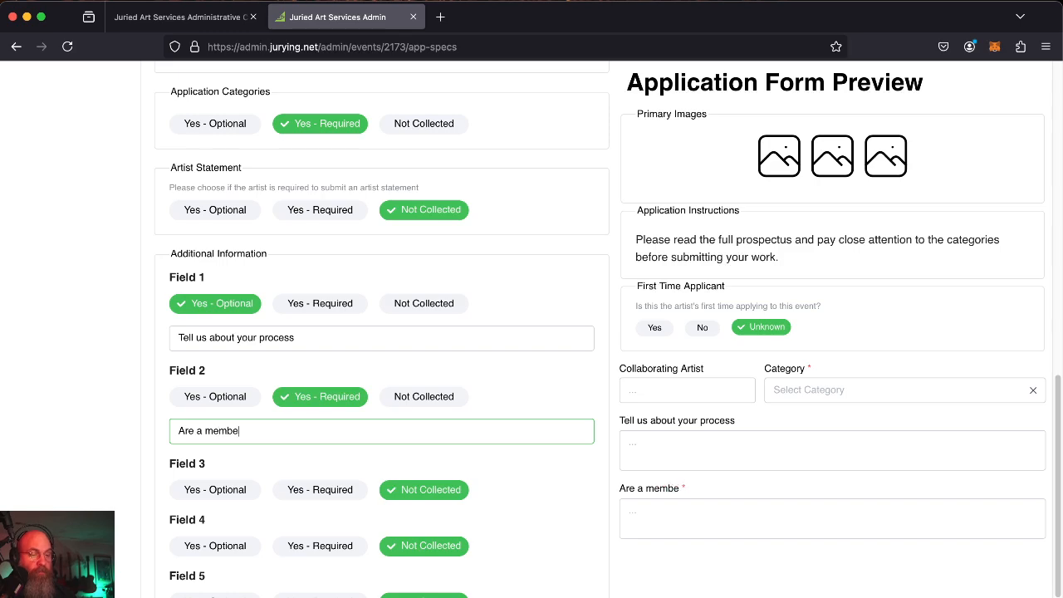
type("r of our organ")
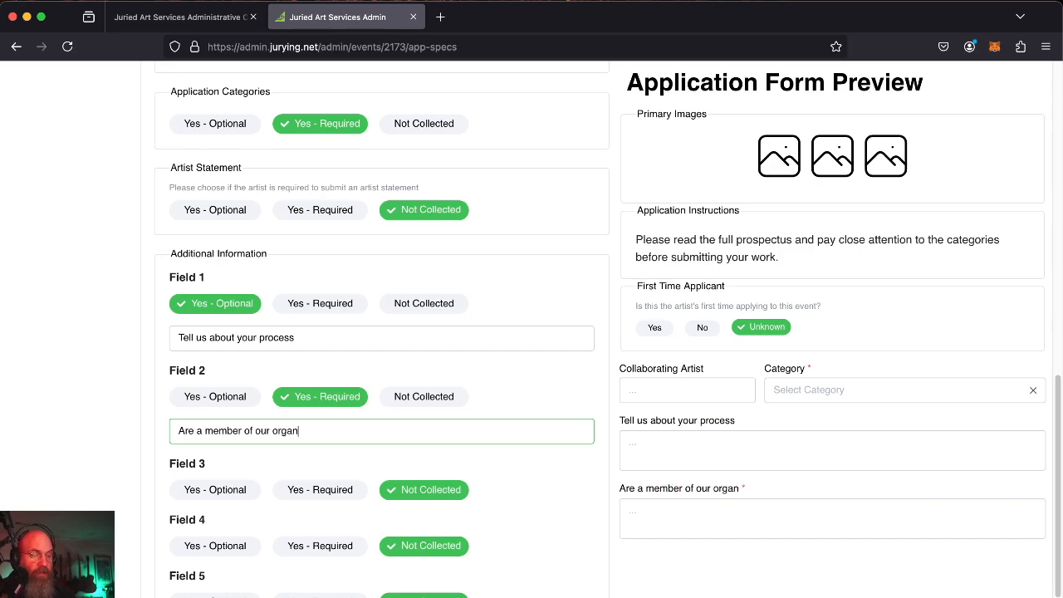
type("ization")
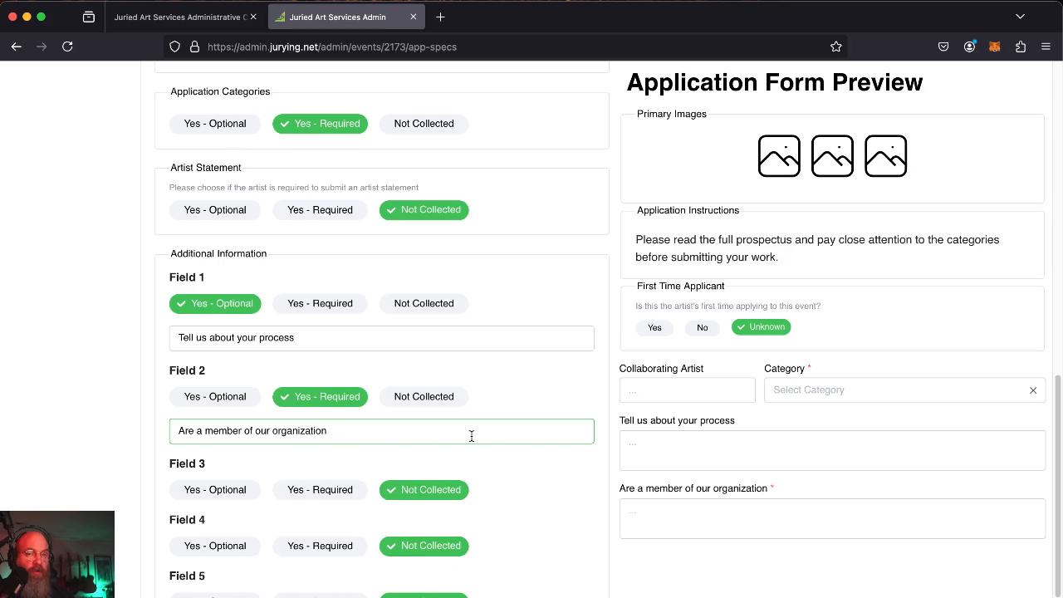
left_click(711, 522)
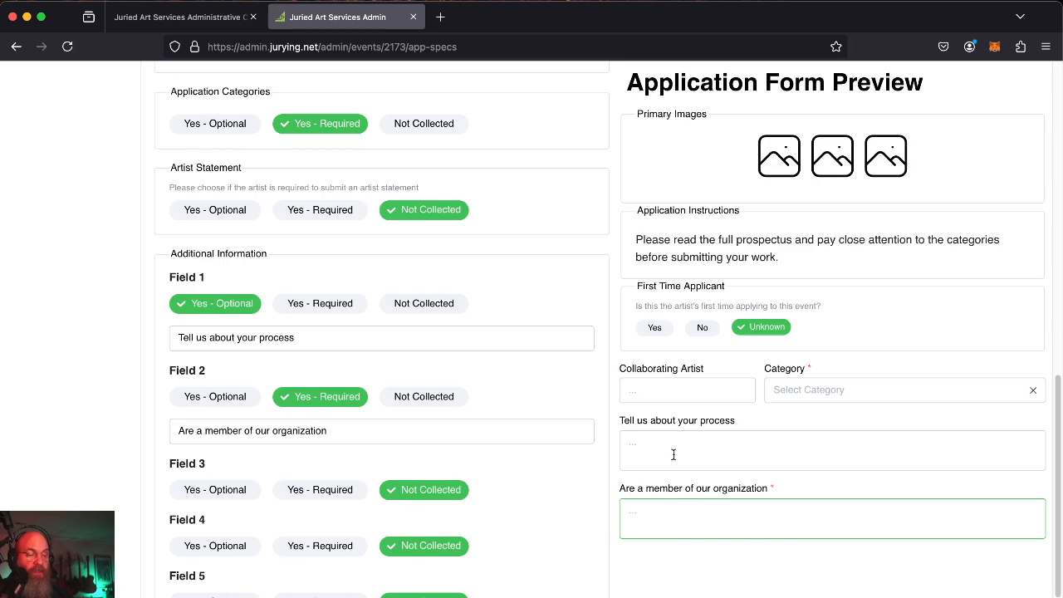
Briefly require the artist statement, then set it back to Not Collected.
left_click(328, 211)
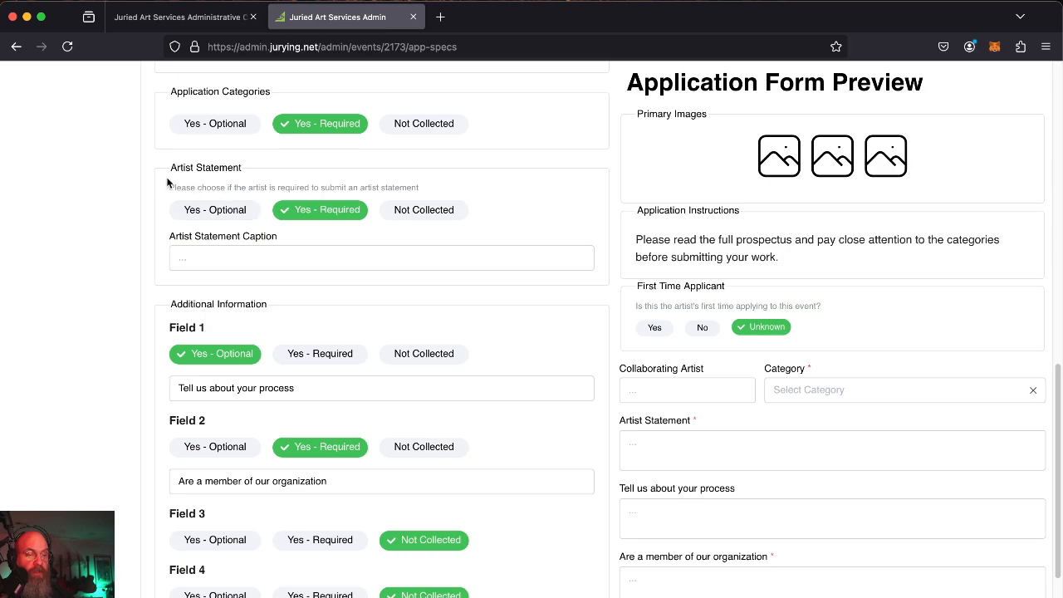
left_click(277, 256)
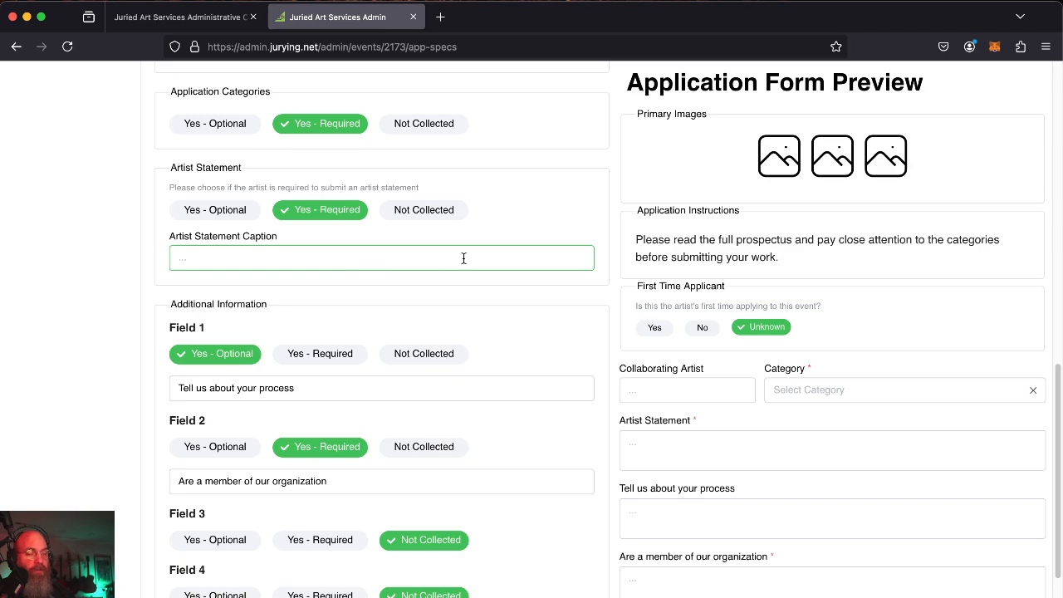
left_click(420, 212)
Set additional information Field 1 and Field 2 to Not Collected.
scroll(492, 339, "down", 2)
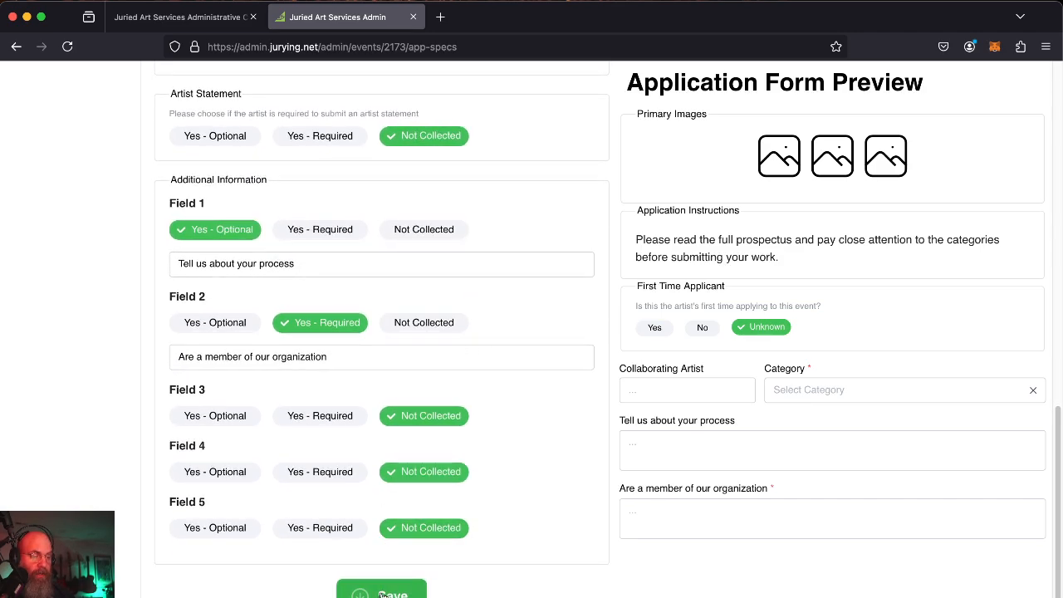
left_click(422, 230)
left_click(425, 322)
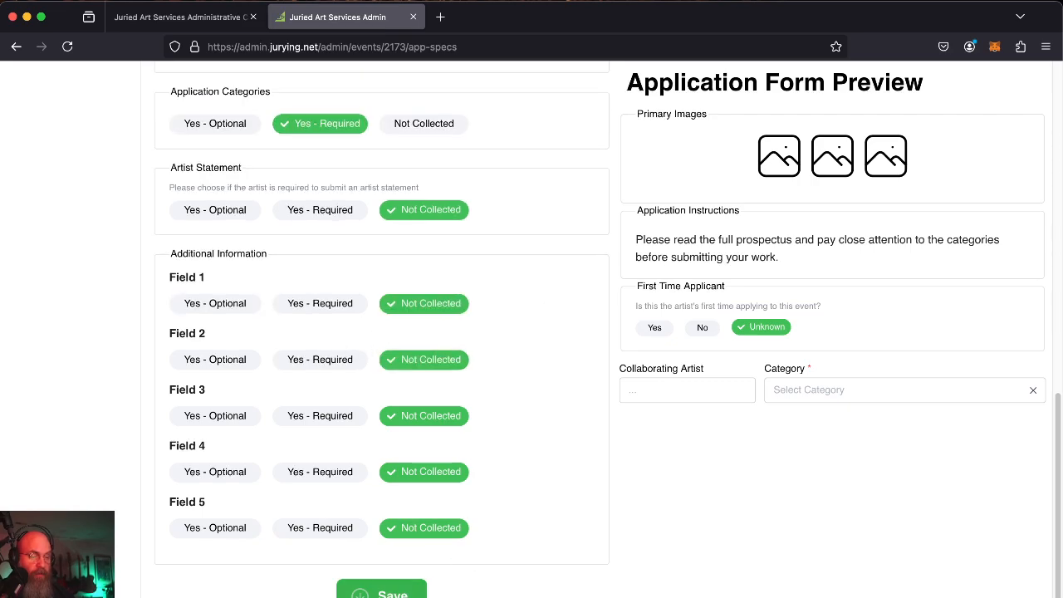
Save the application form and go to the event's Categories page under Artwork Form.
left_click(381, 593)
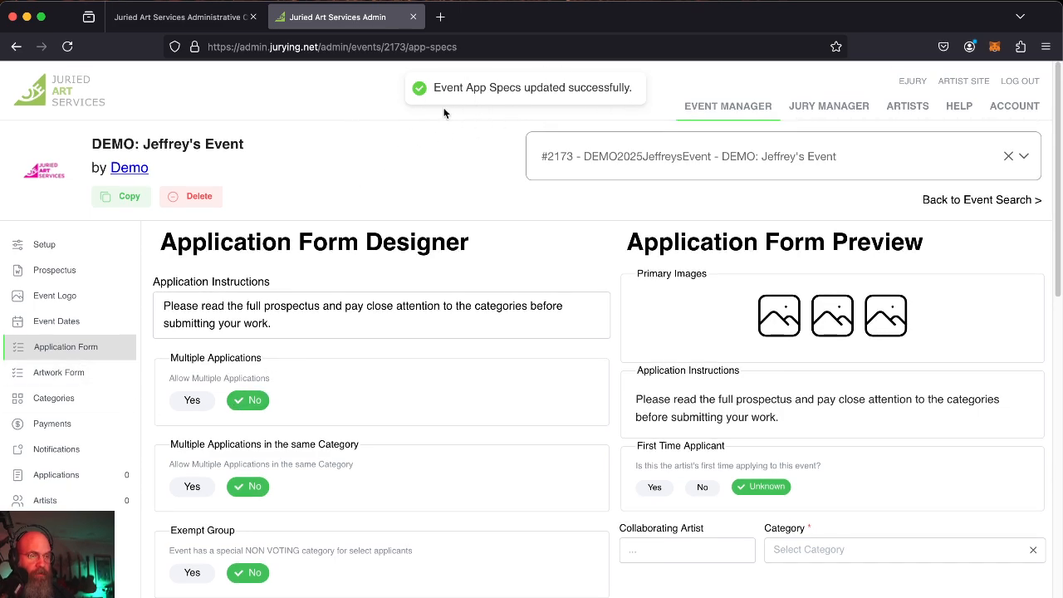
left_click(62, 374)
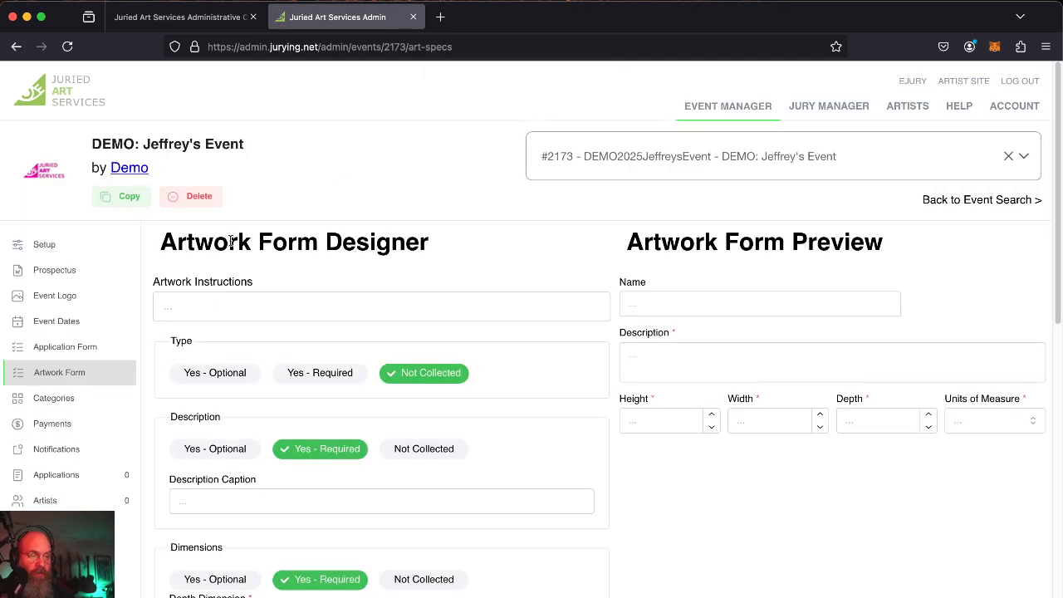
scroll(518, 265, "down", 2)
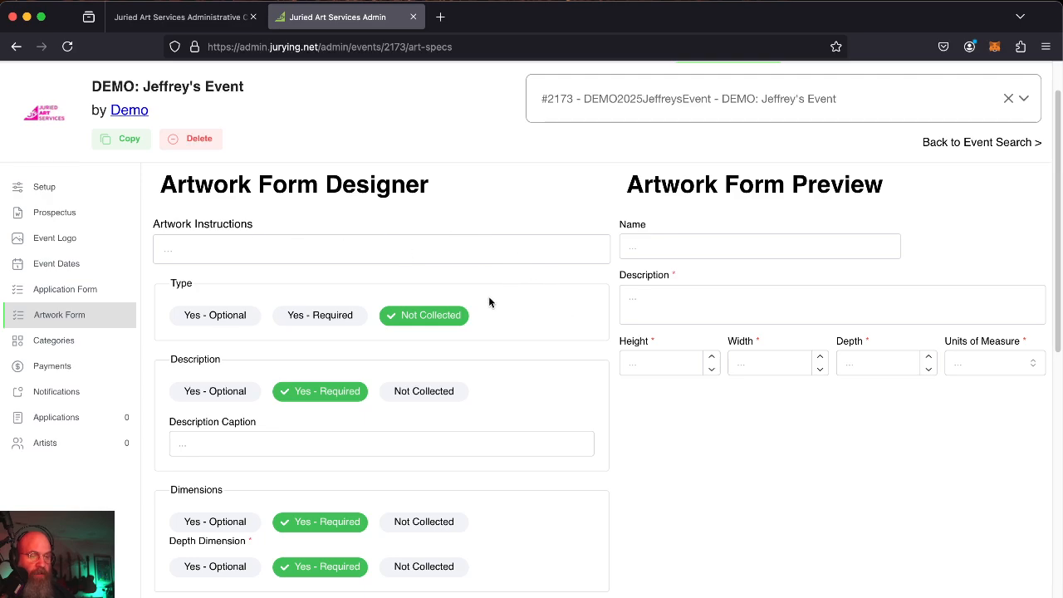
left_click(54, 344)
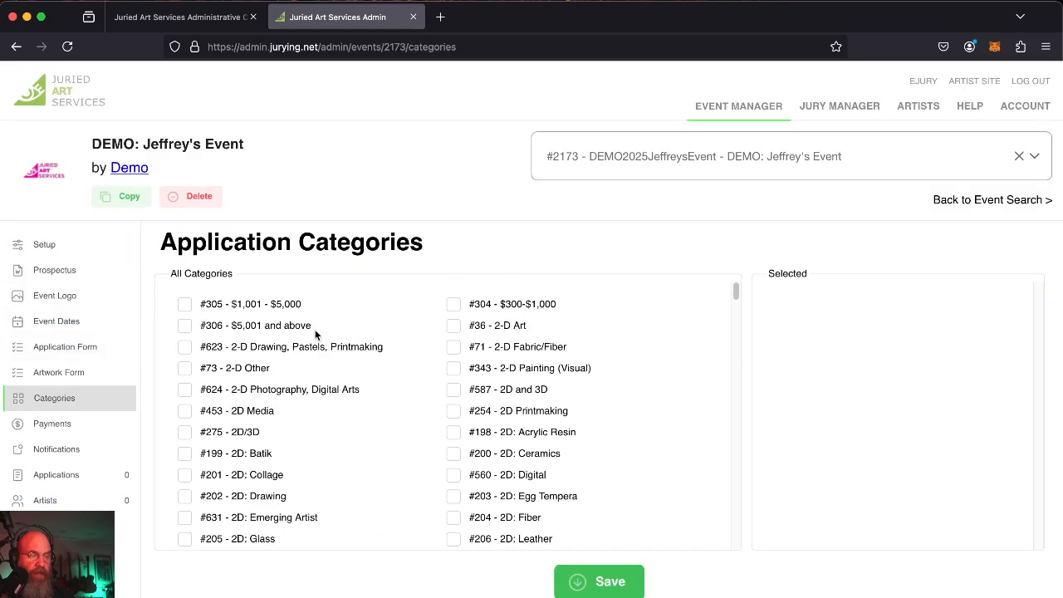
Select the Acrylic category, leaving A. Oils & Acrylics unchecked.
scroll(443, 389, "down", 6)
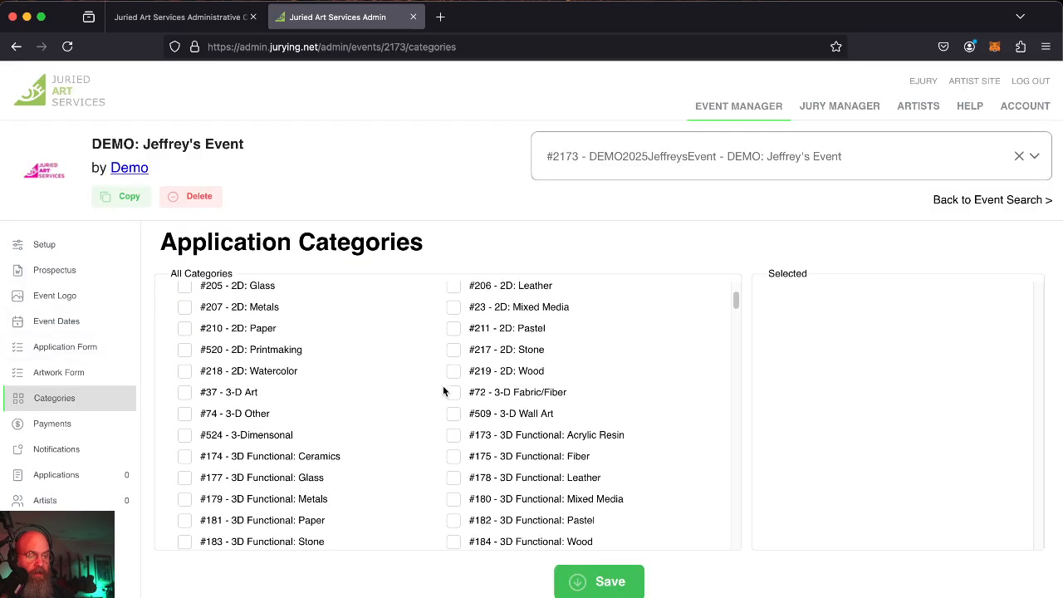
scroll(443, 387, "down", 7)
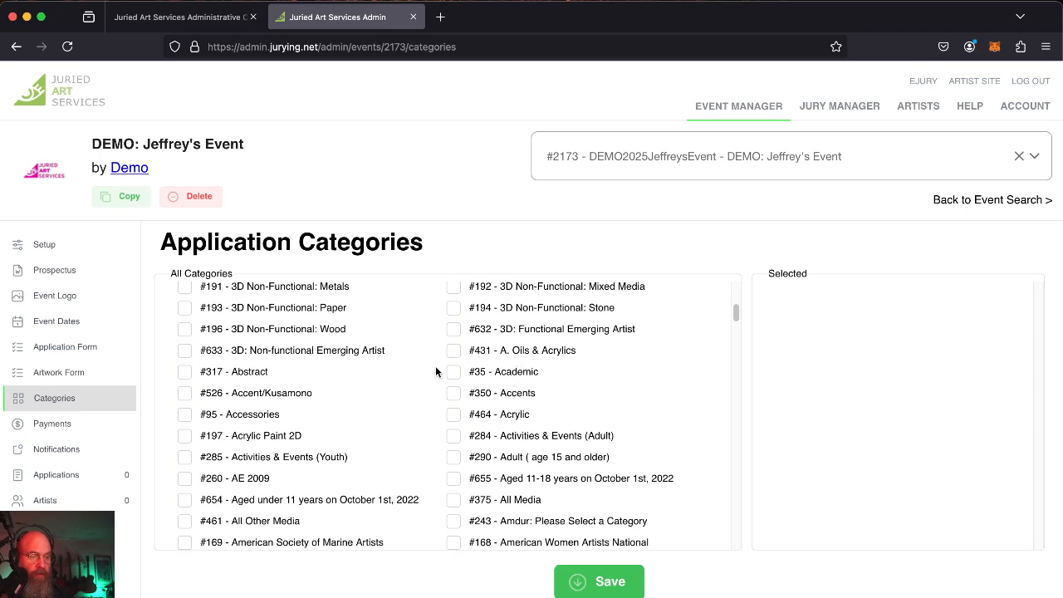
left_click(453, 352)
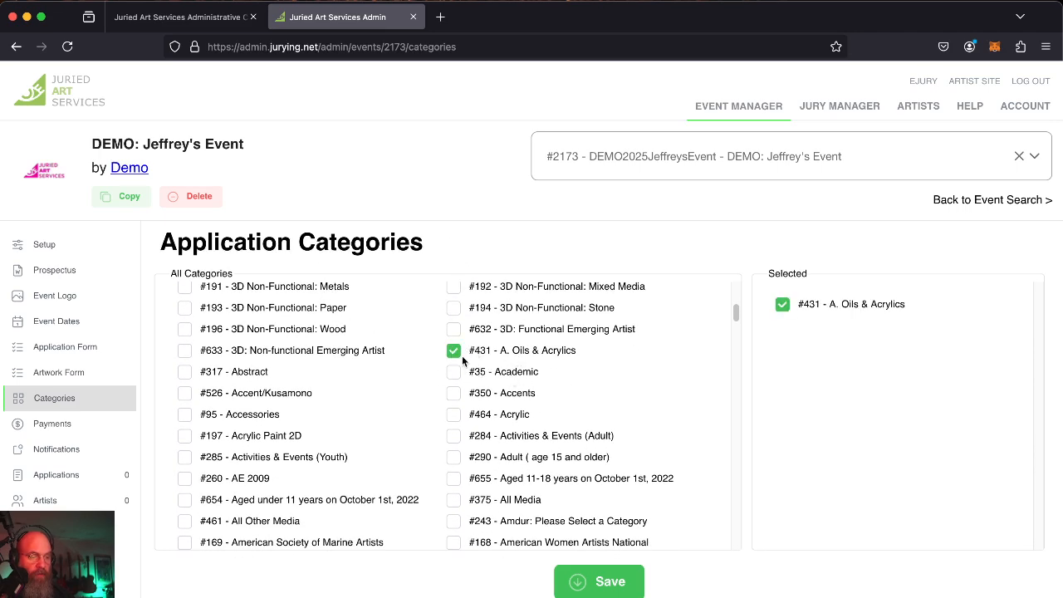
left_click(453, 415)
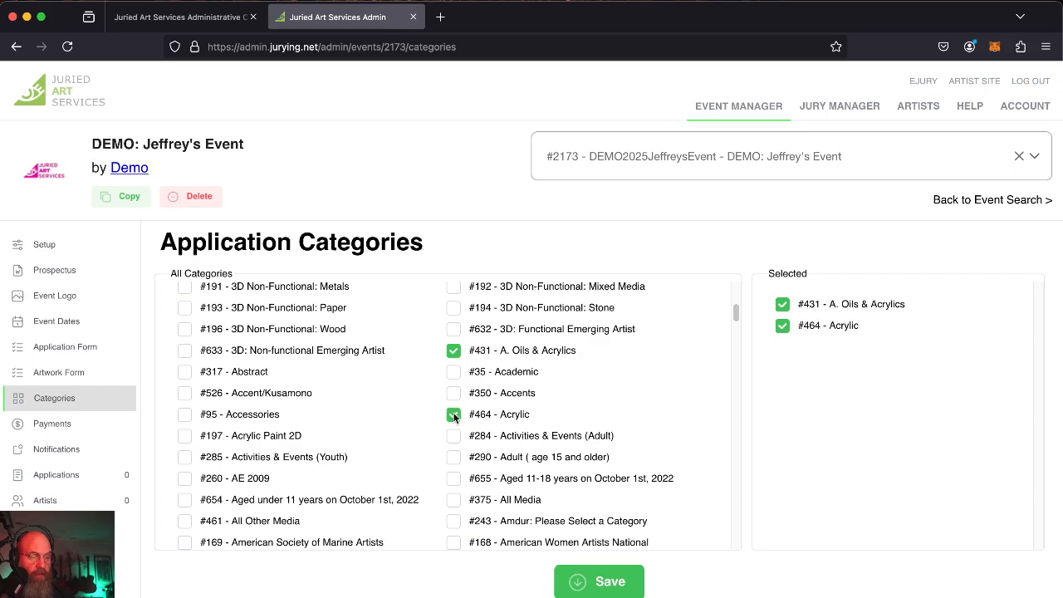
left_click(454, 350)
Add the Oil category and save the Acrylic and Oil selection.
scroll(436, 424, "down", 20)
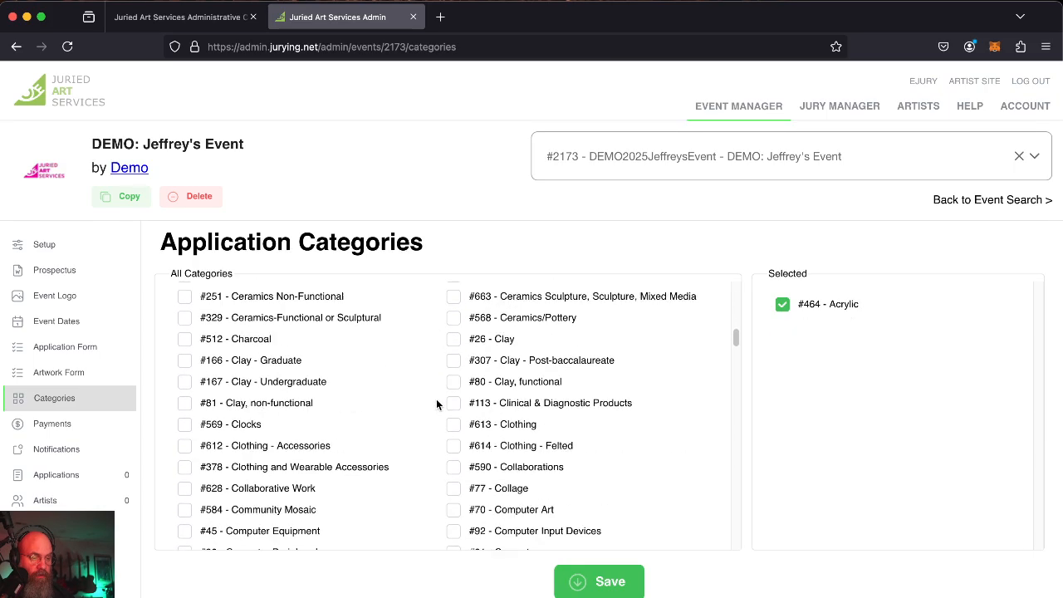
scroll(436, 404, "down", 3)
scroll(436, 404, "up", 10)
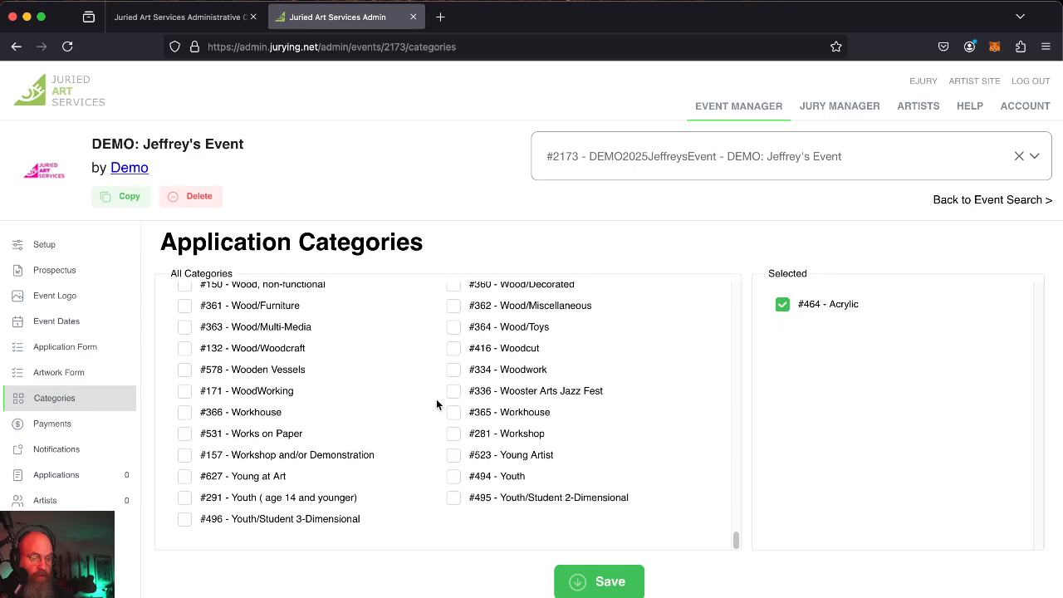
scroll(436, 405, "up", 8)
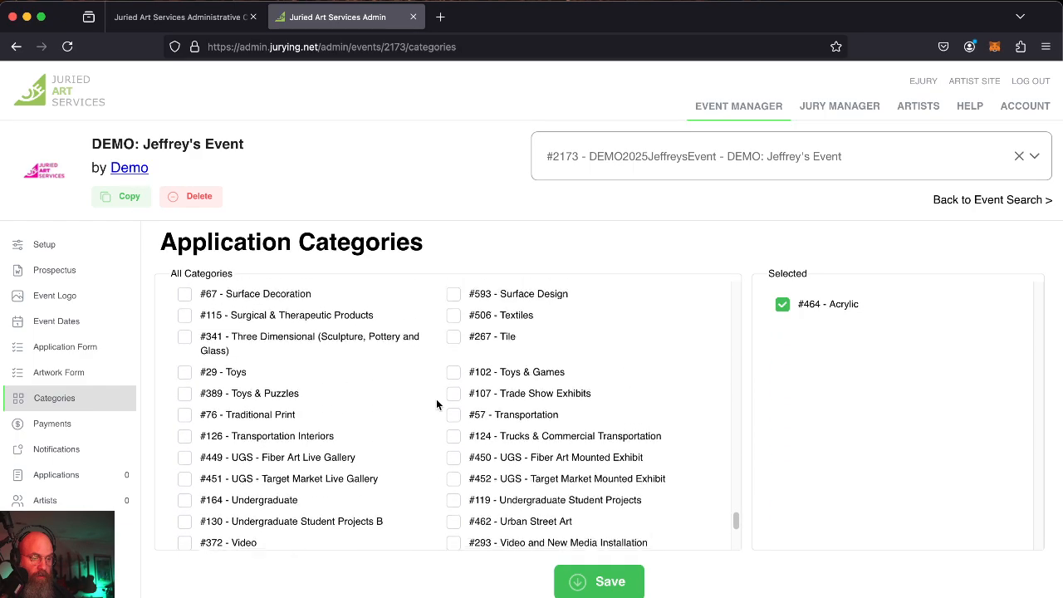
scroll(436, 404, "up", 10)
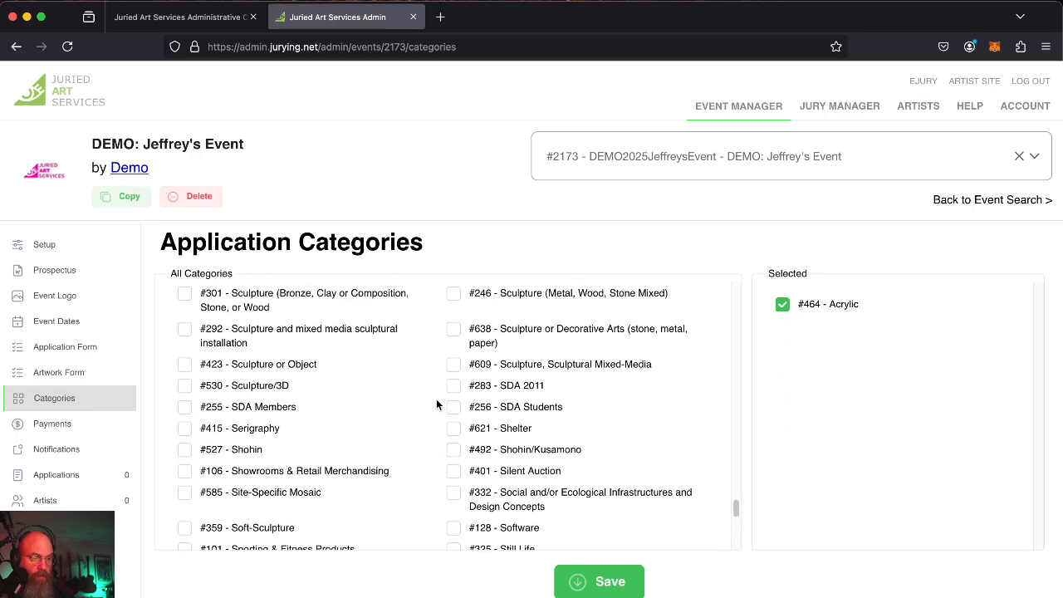
scroll(436, 405, "up", 20)
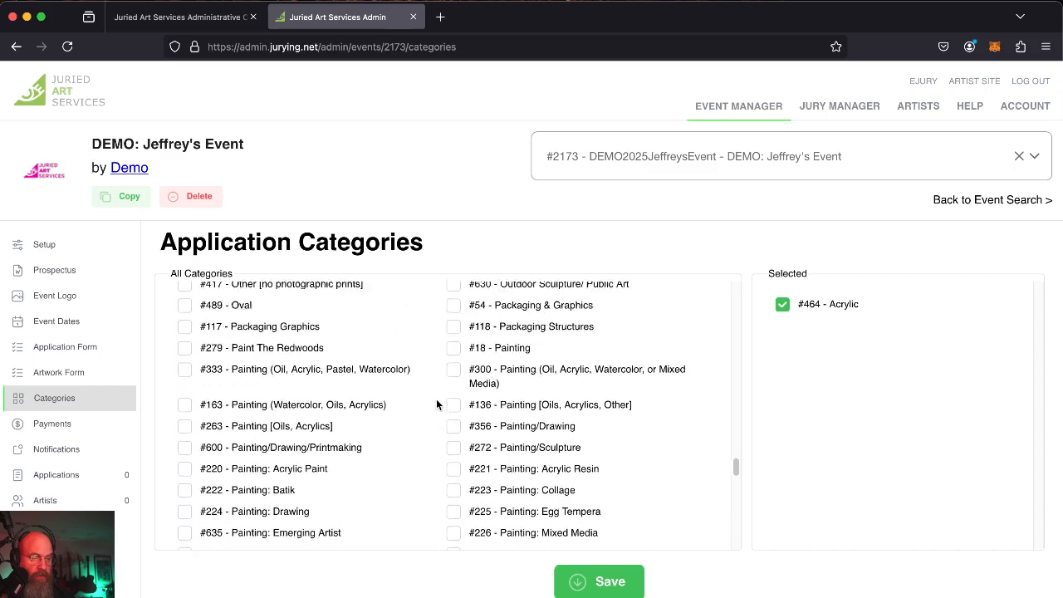
scroll(436, 405, "down", 20)
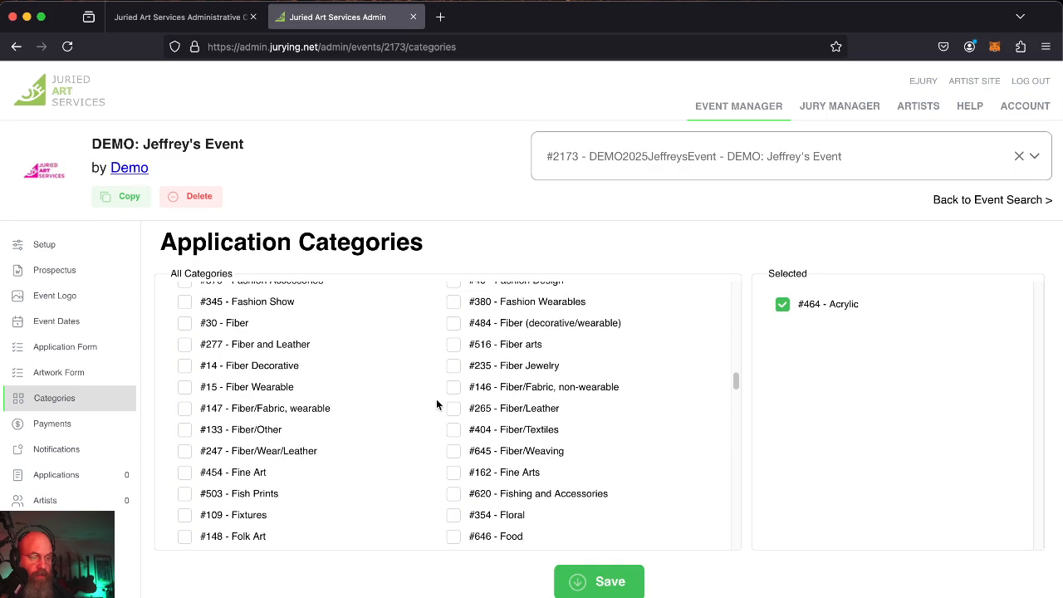
scroll(436, 405, "down", 8)
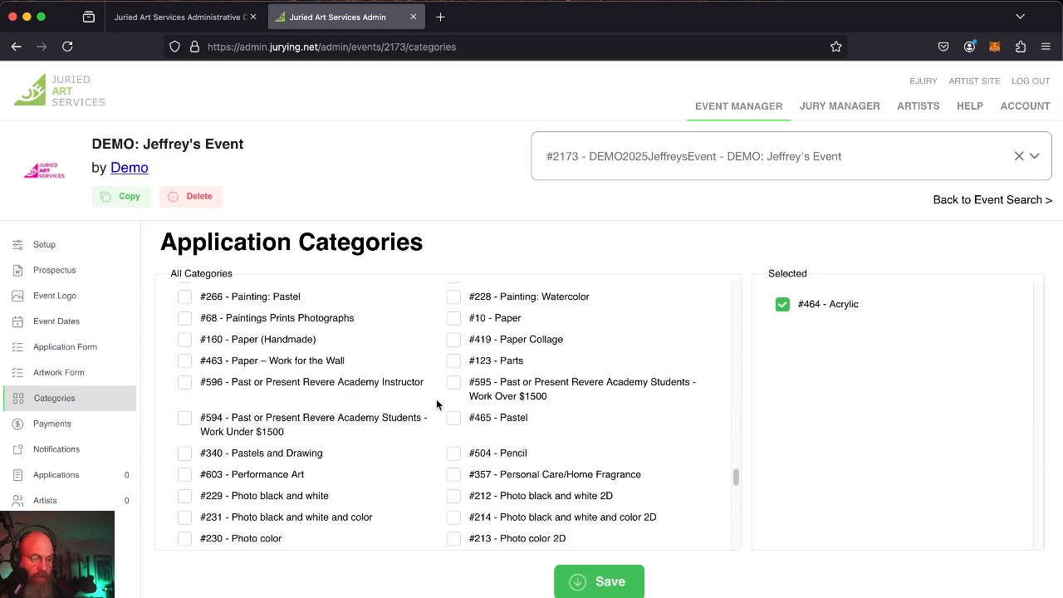
scroll(436, 405, "down", 8)
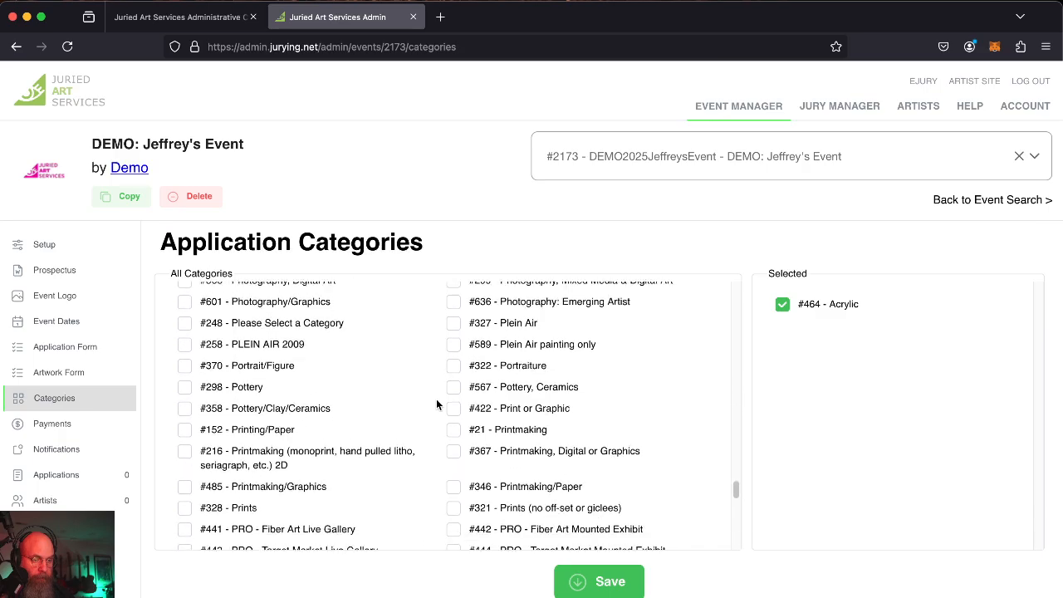
scroll(436, 405, "down", 8)
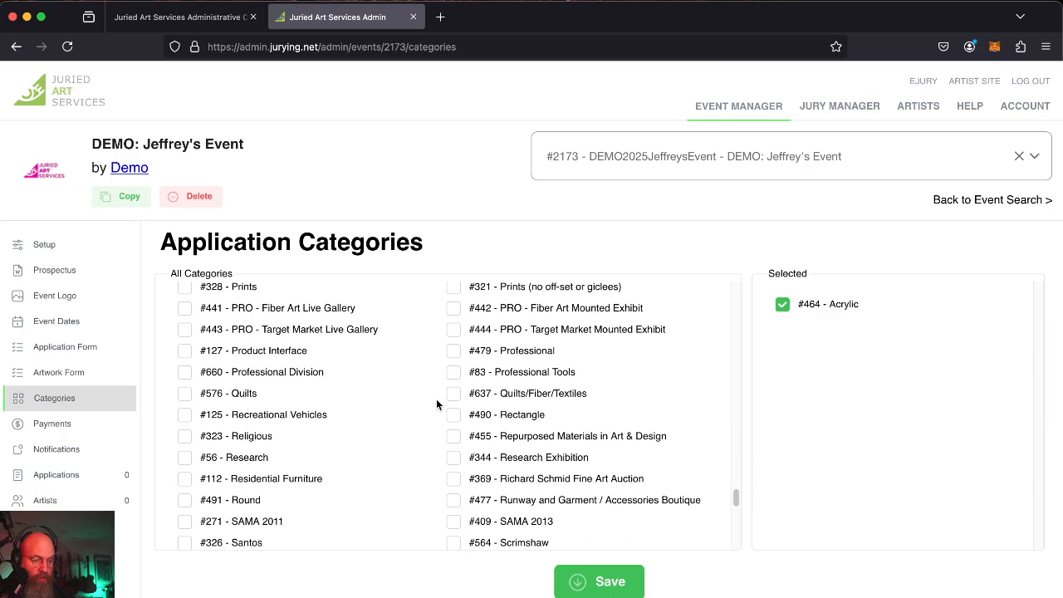
scroll(436, 404, "up", 8)
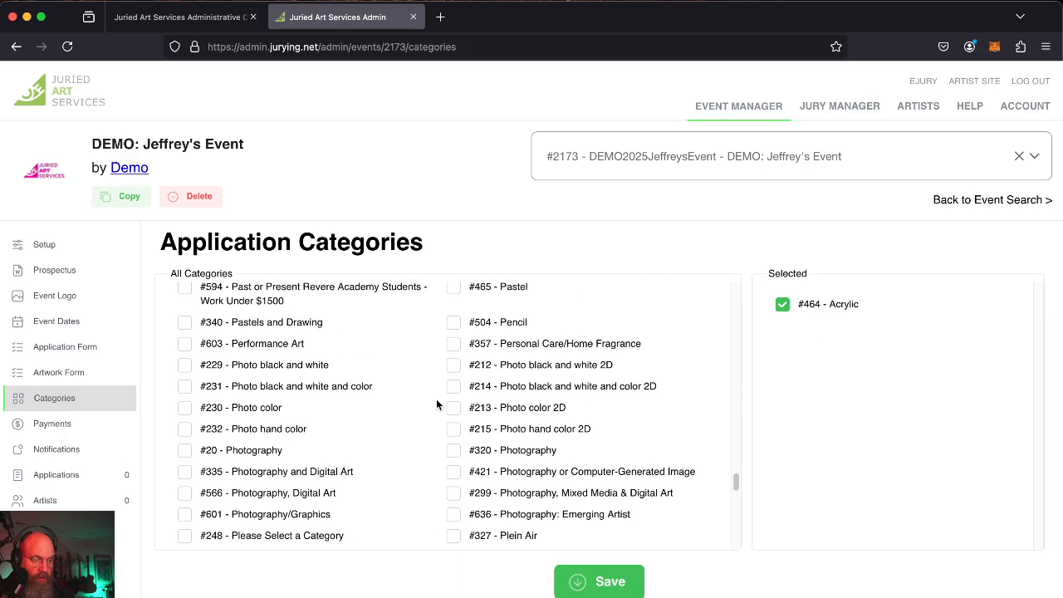
scroll(436, 405, "up", 8)
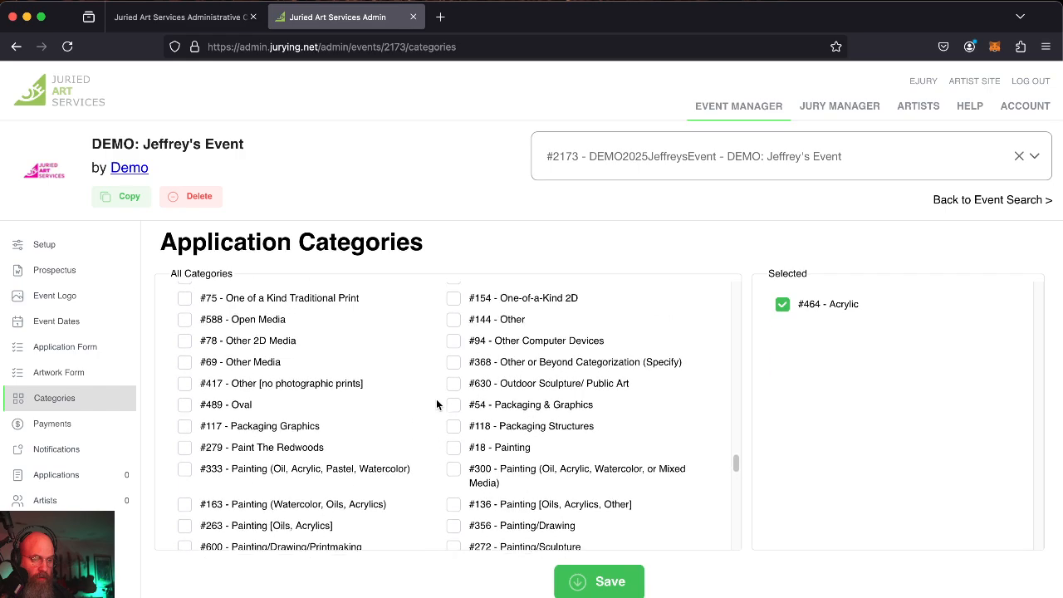
scroll(436, 405, "up", 1)
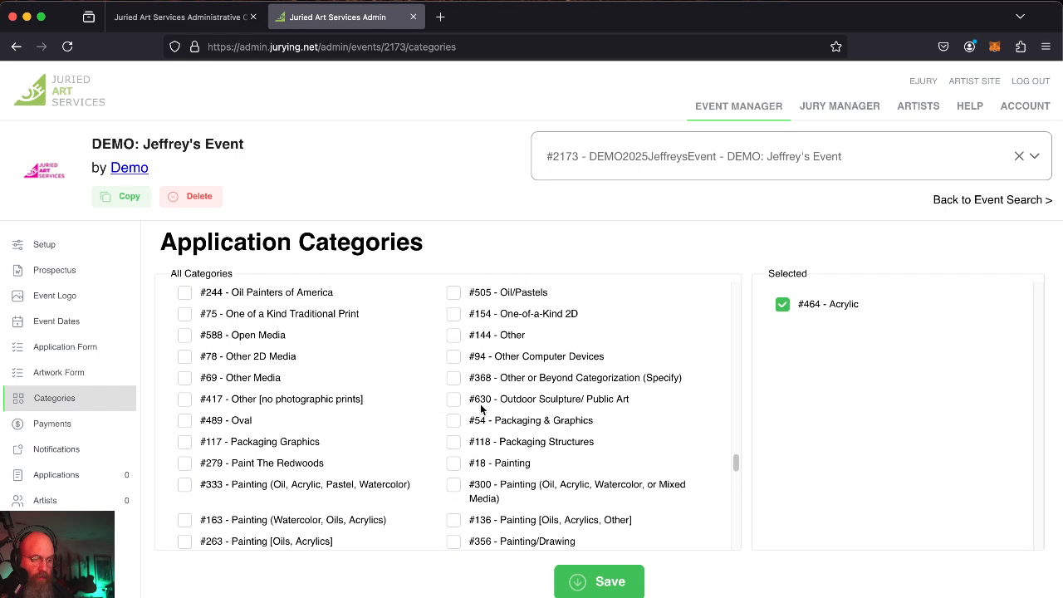
scroll(482, 409, "up", 5)
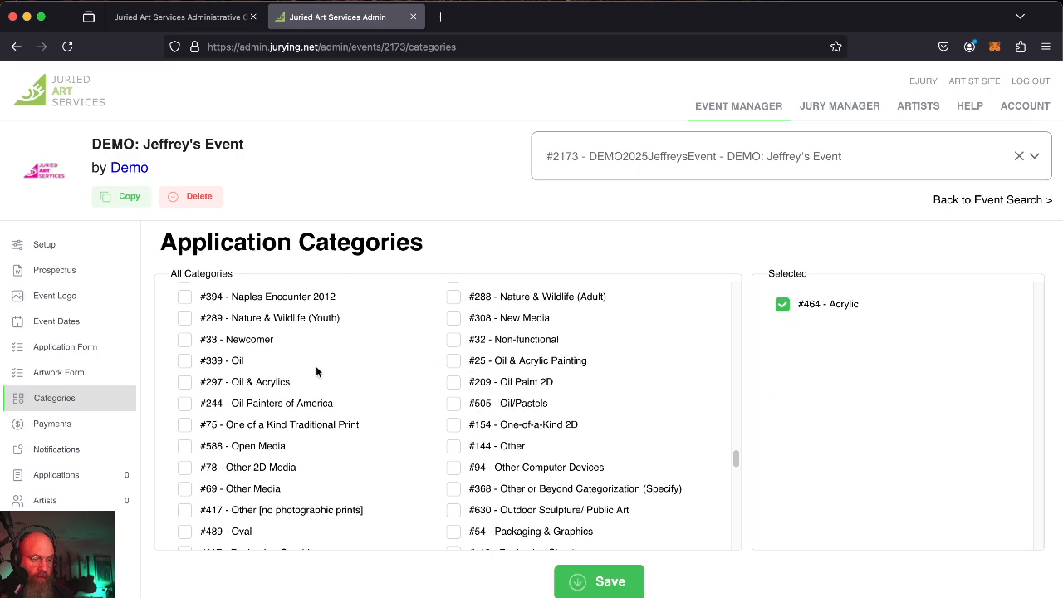
left_click(183, 362)
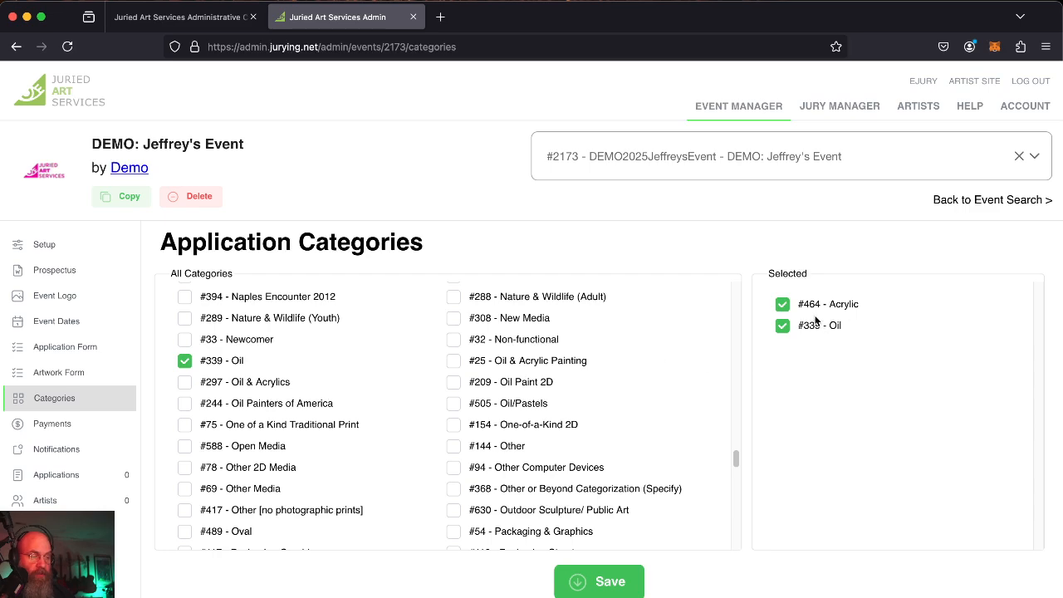
left_click(610, 579)
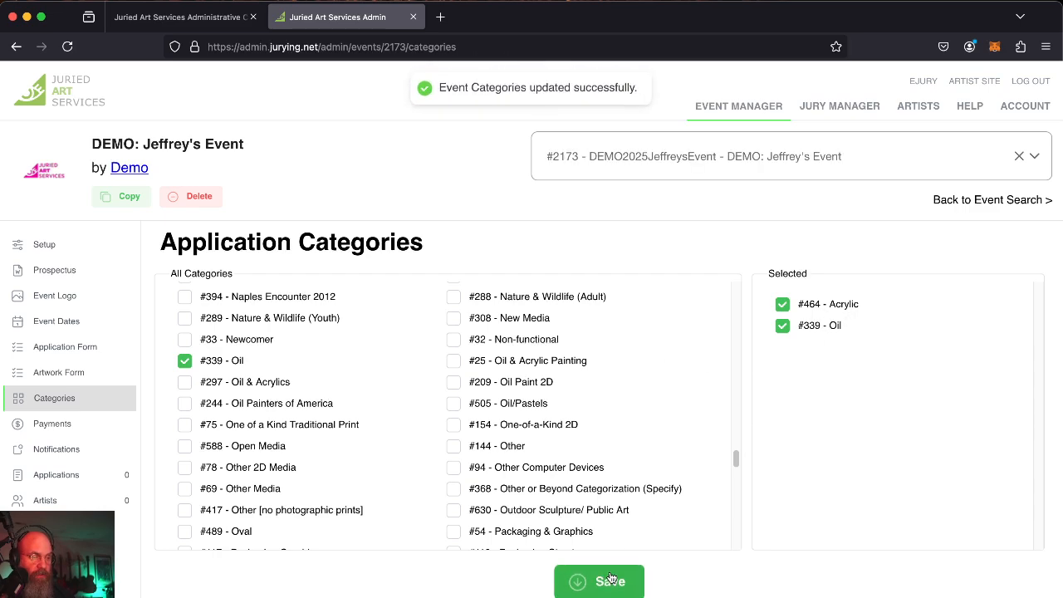
Confirm the Application Form preview's Category dropdown offers Acrylic and Oil.
left_click(60, 376)
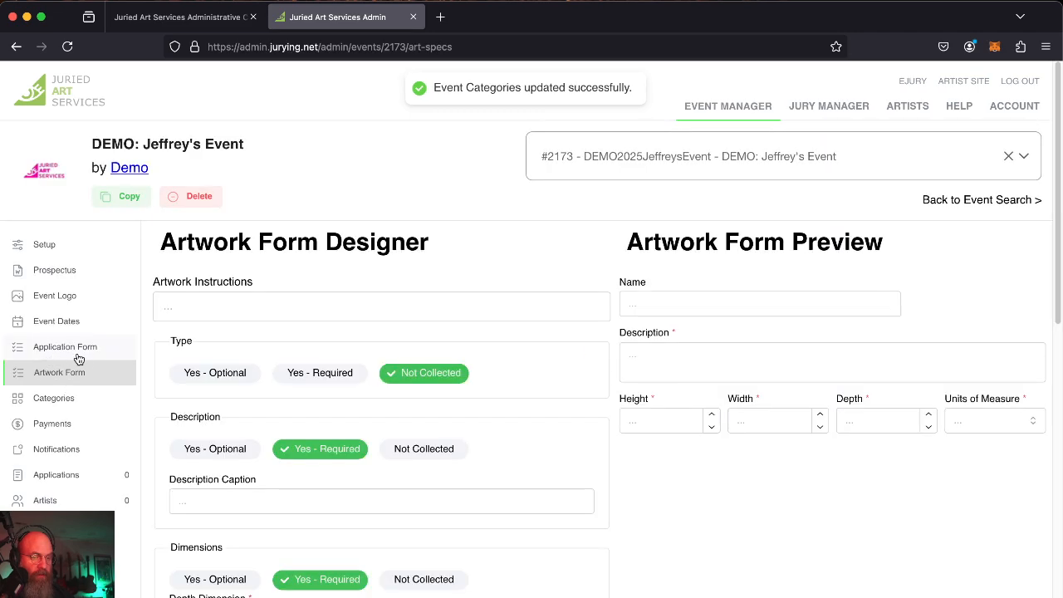
left_click(74, 356)
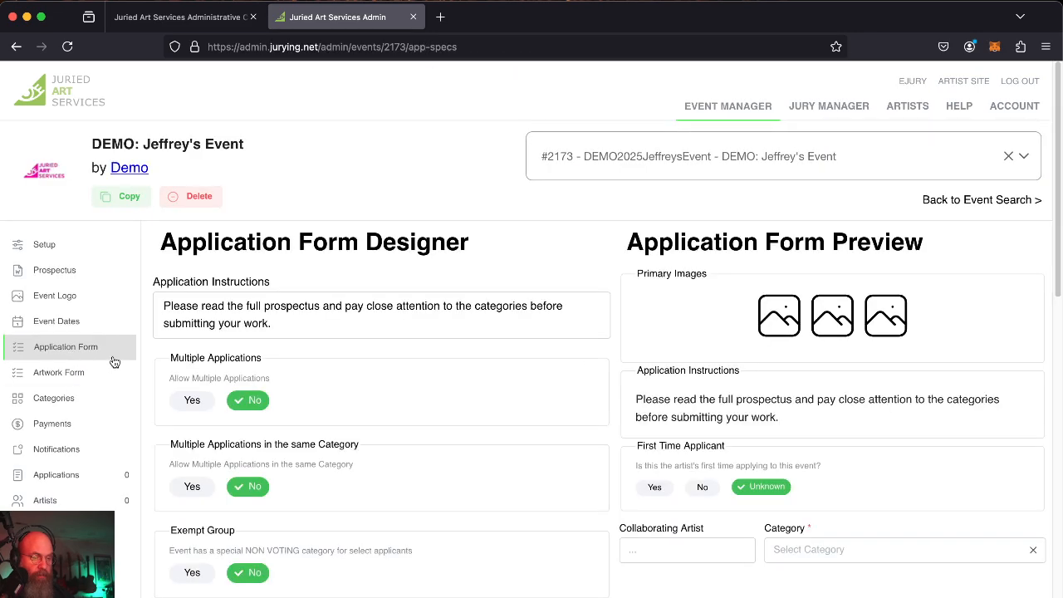
left_click(831, 547)
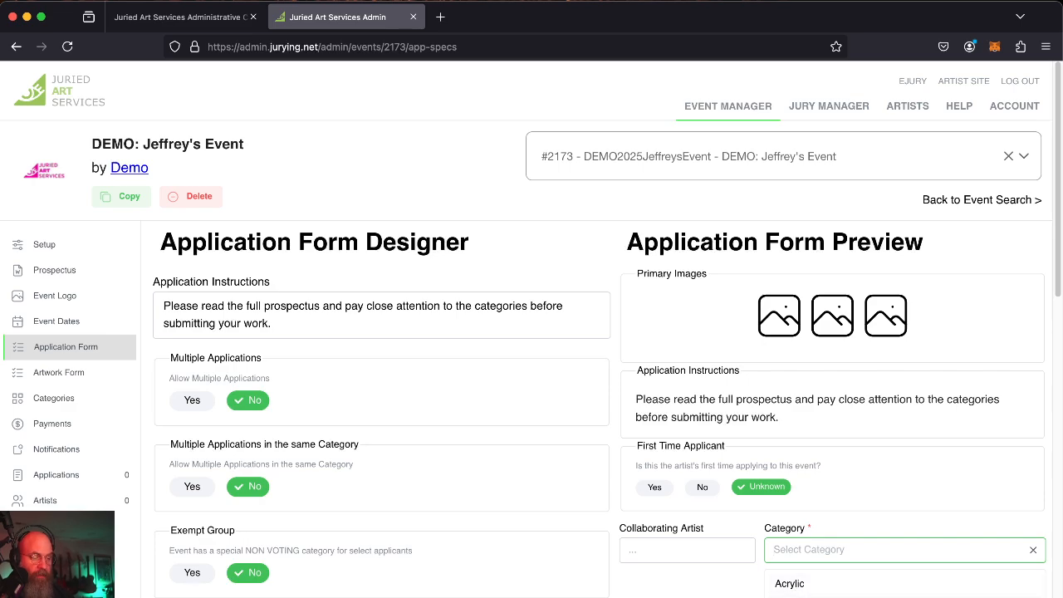
left_click(46, 373)
scroll(629, 468, "down", 2)
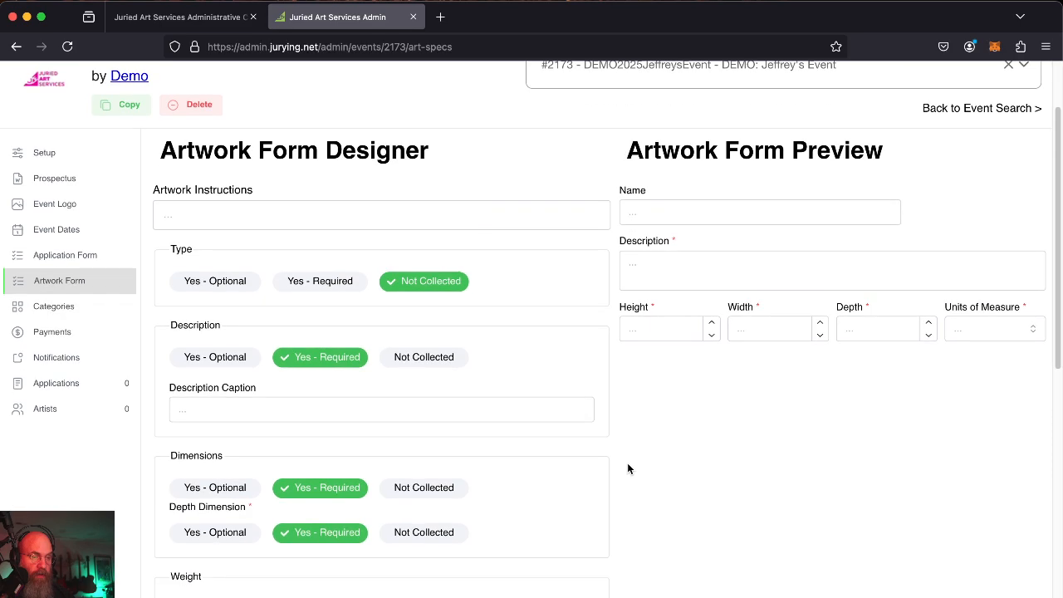
Enter artwork instructions: 'Please make sure the images are cropped without background colors and are in the proper orientation.'.
left_click(201, 218)
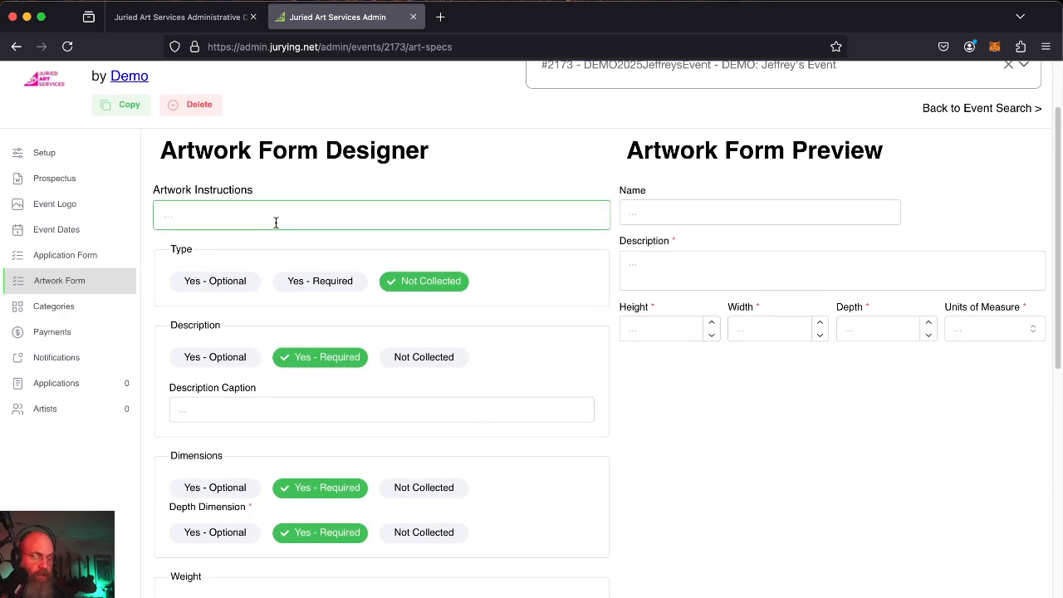
type("Please make sur")
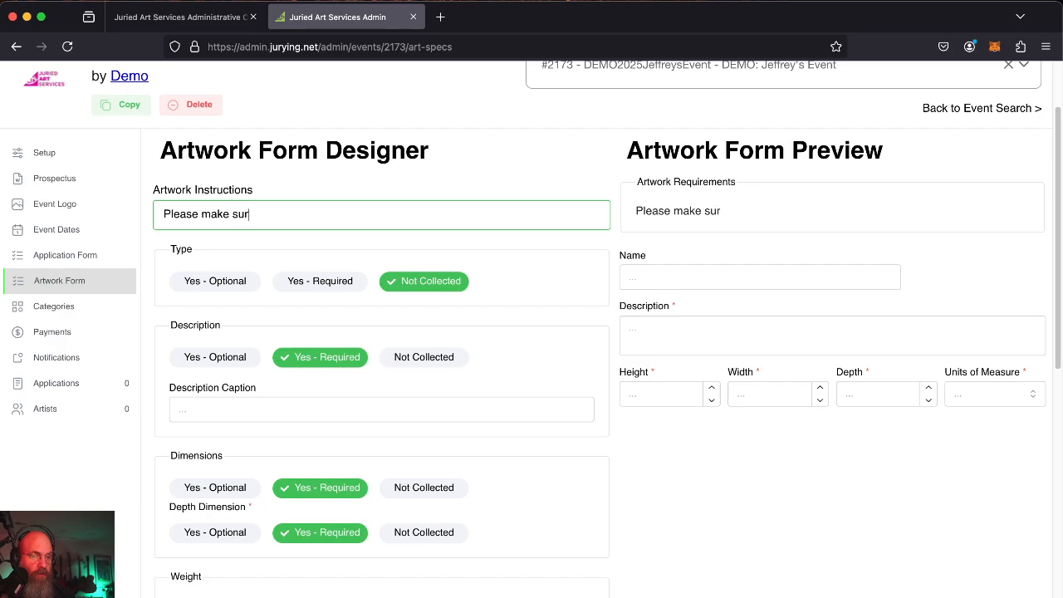
type("e the images ")
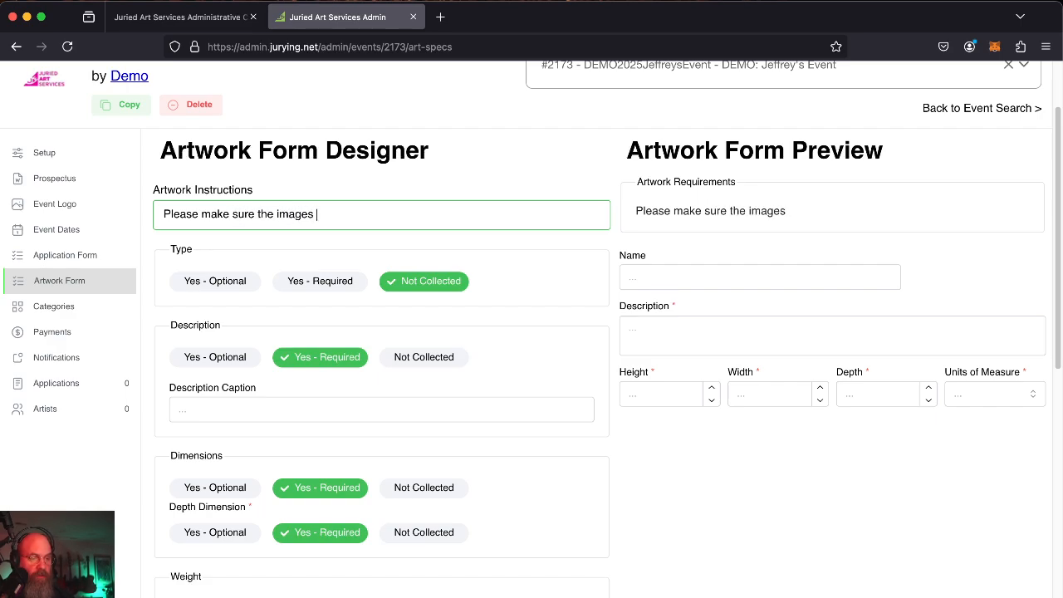
type("are cropped w")
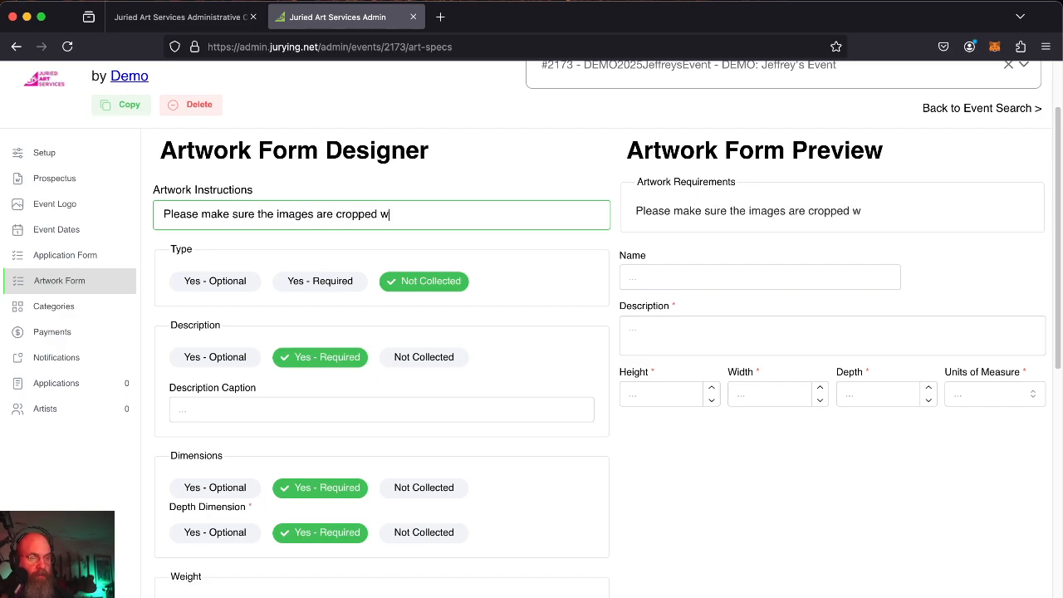
type("ithout backgrou")
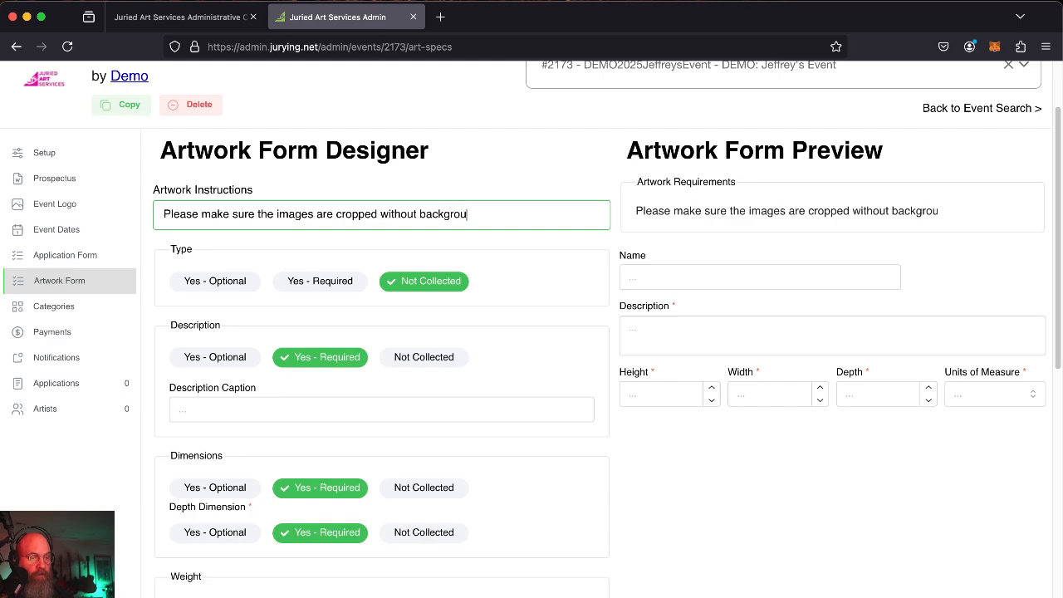
type("nd colors.")
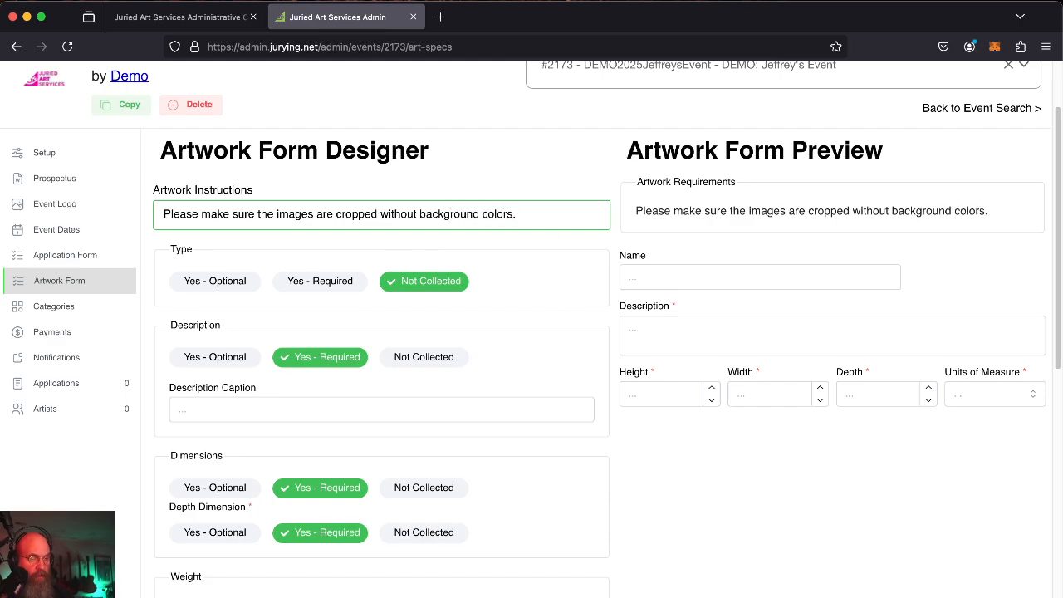
key("BackSpace")
type(" and are in the")
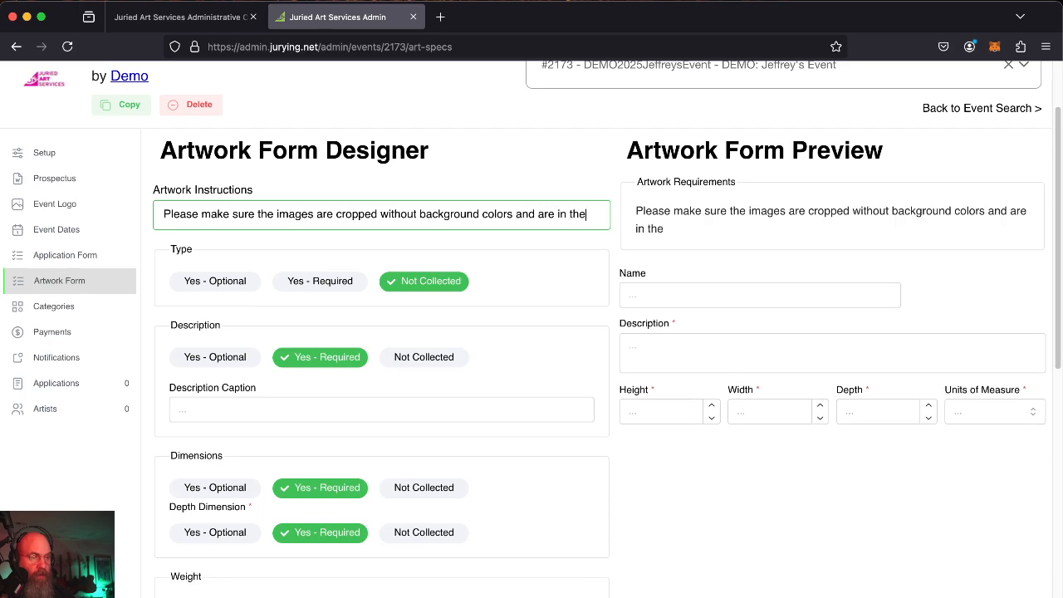
type(" proper oe")
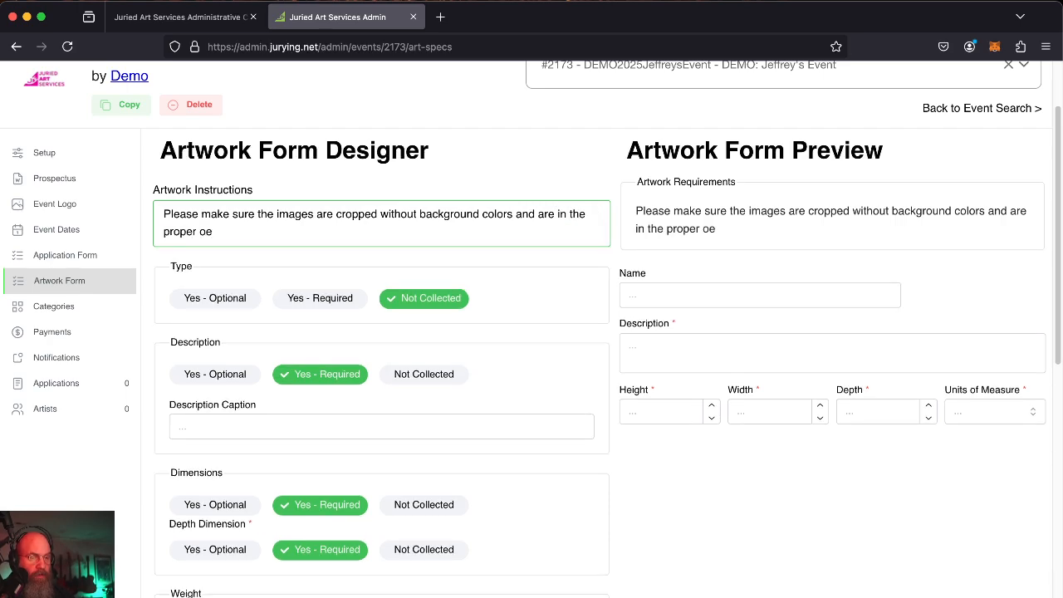
key("BackSpace")
type("rientation")
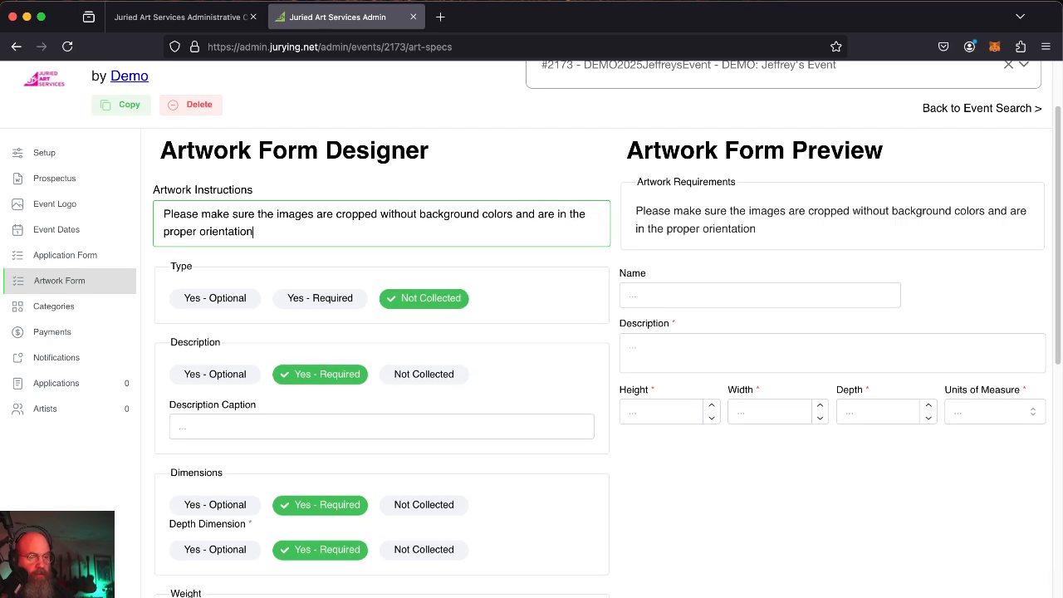
type(" )(")
type("p")
key("BackSpace")
key("BackSpace")
type(".")
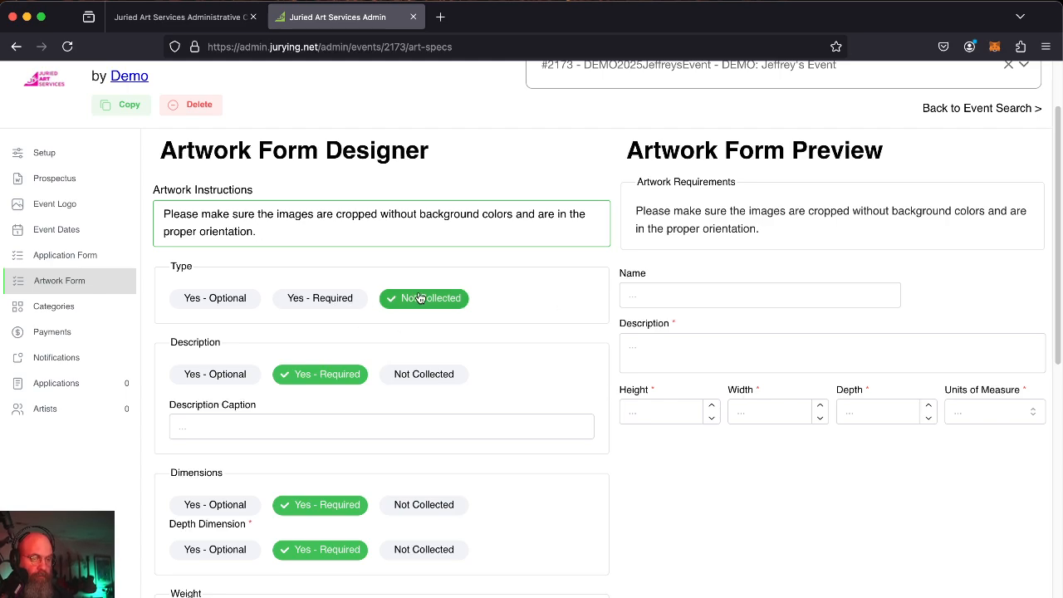
scroll(589, 295, "down", 2)
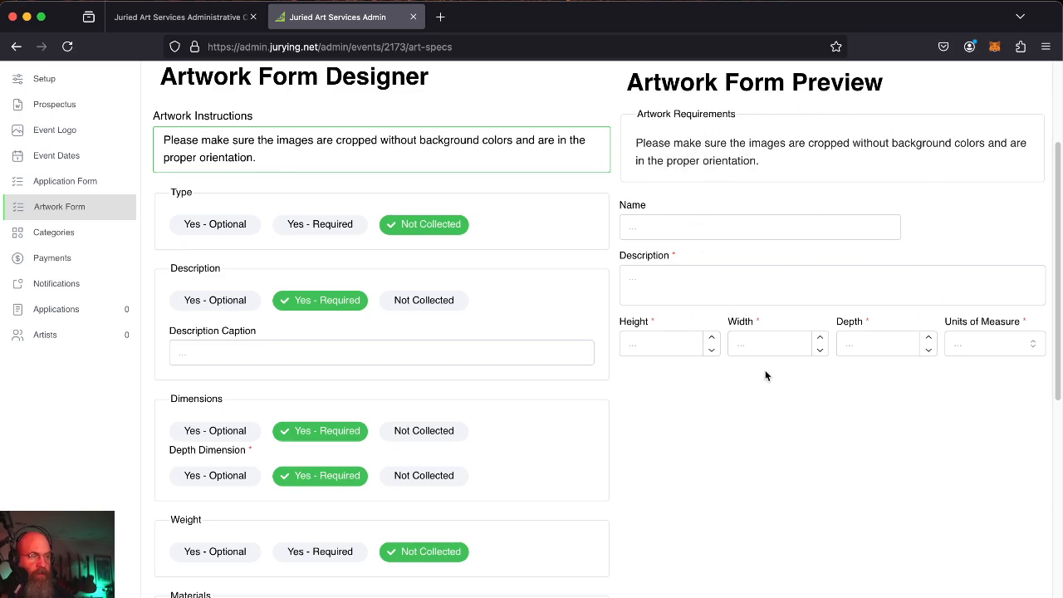
mouse_move(643, 142)
left_mouse_down()
mouse_move(740, 143)
mouse_move(798, 164)
mouse_move(636, 139)
left_mouse_up()
left_click(812, 171)
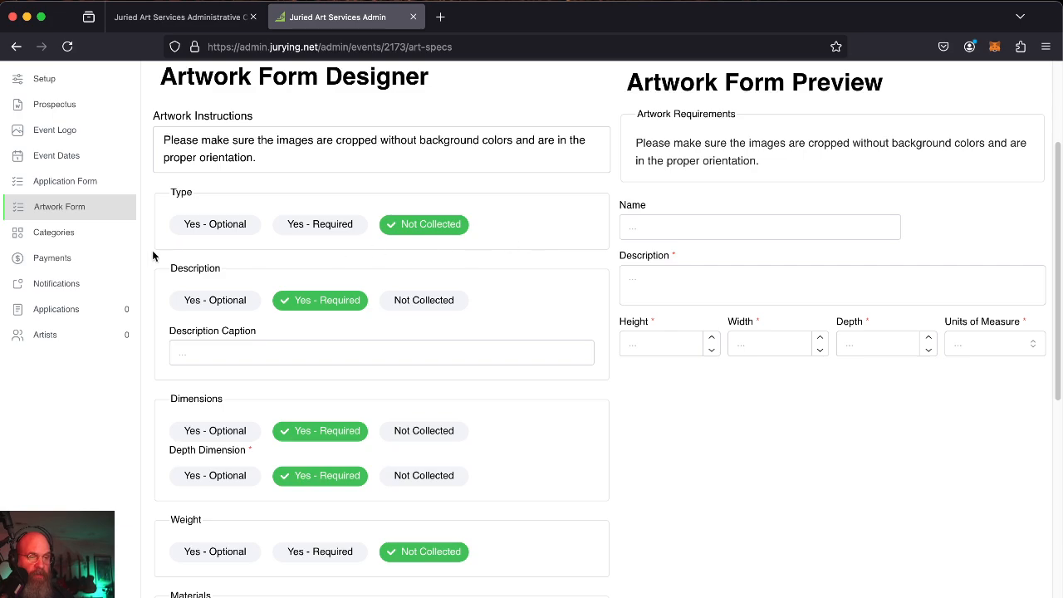
left_click(341, 231)
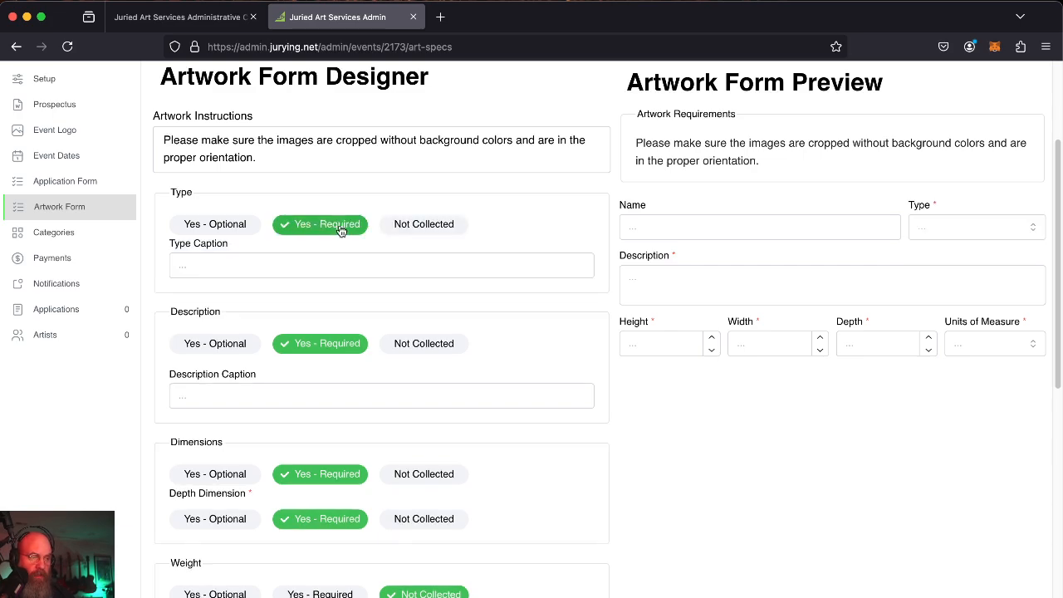
left_click(939, 233)
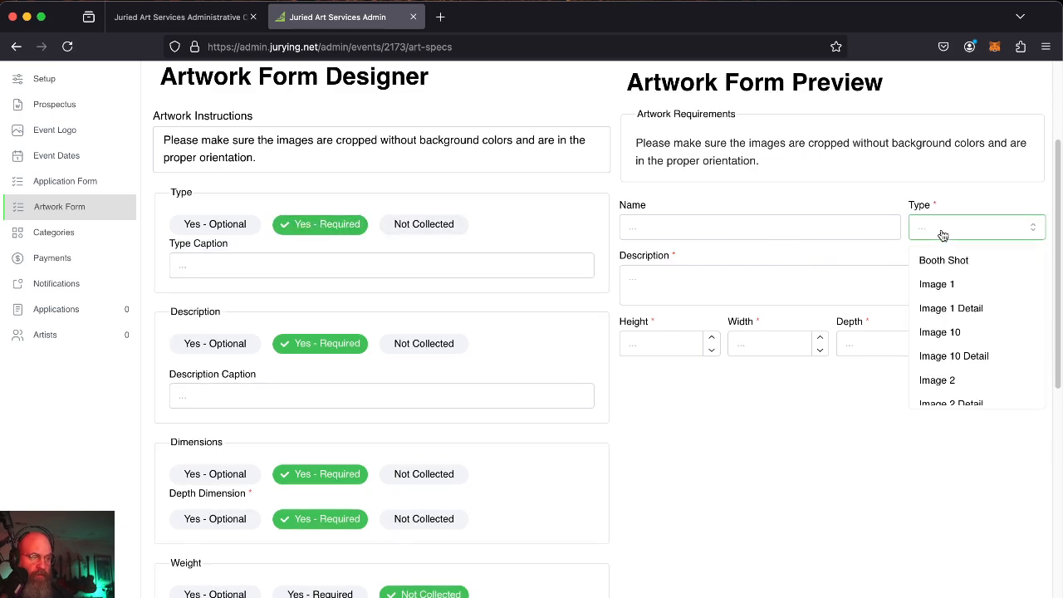
scroll(960, 328, "down", 5)
scroll(962, 360, "up", 5)
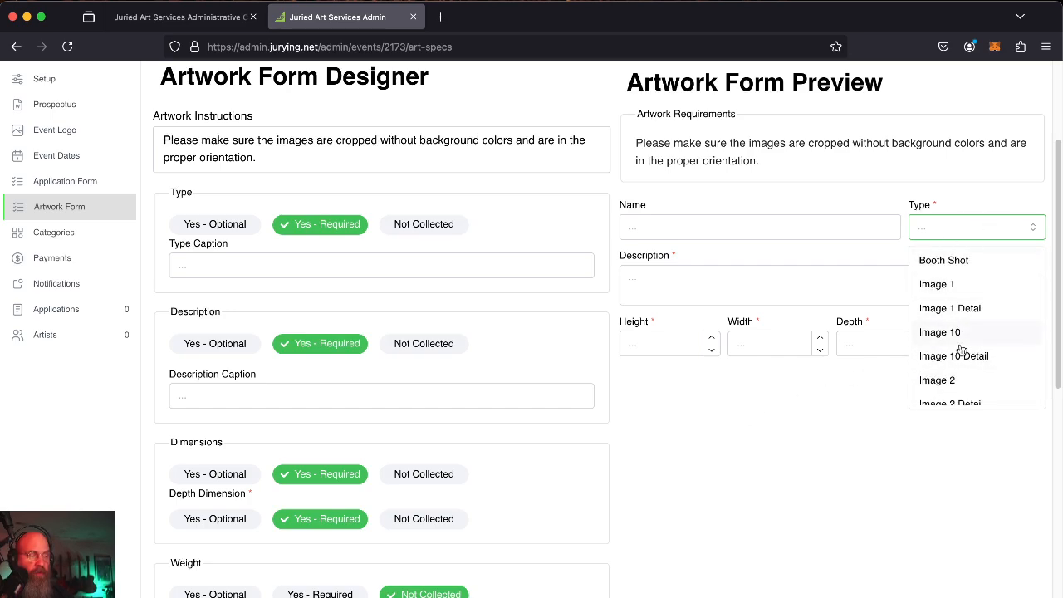
scroll(947, 309, "down", 1)
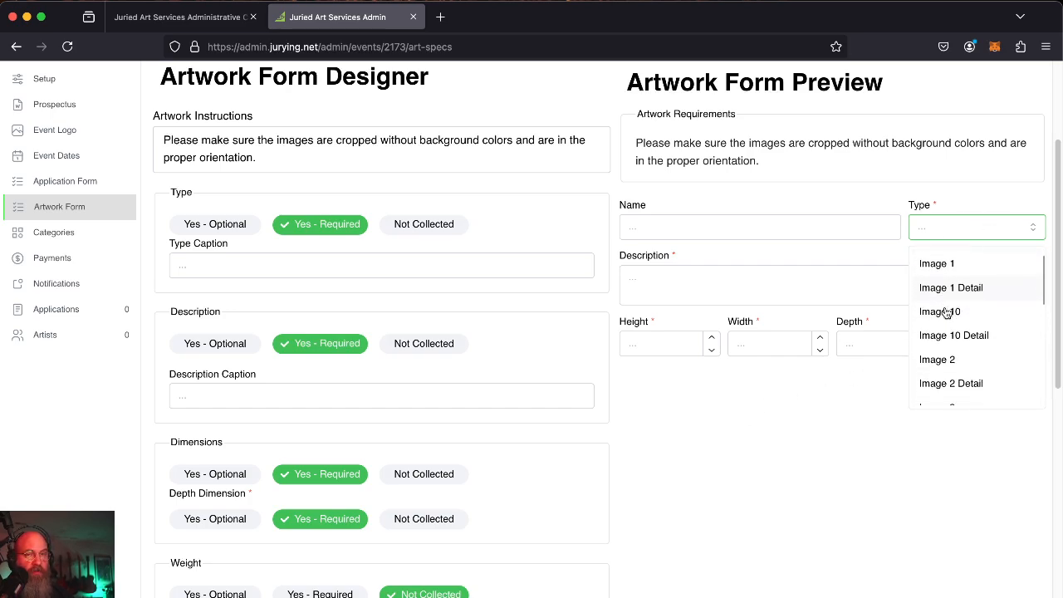
left_click(764, 446)
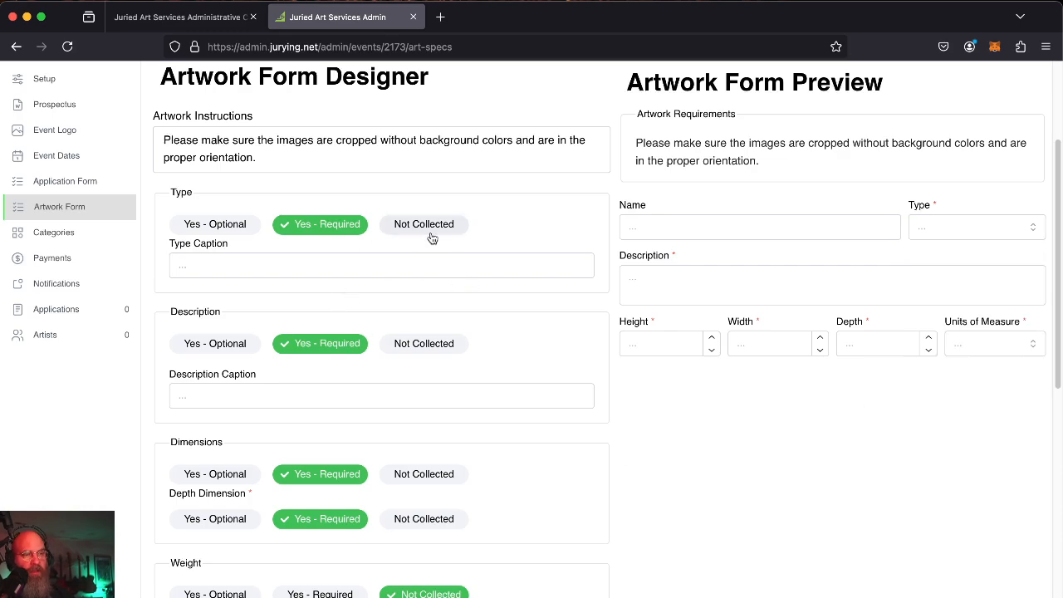
left_click(939, 234)
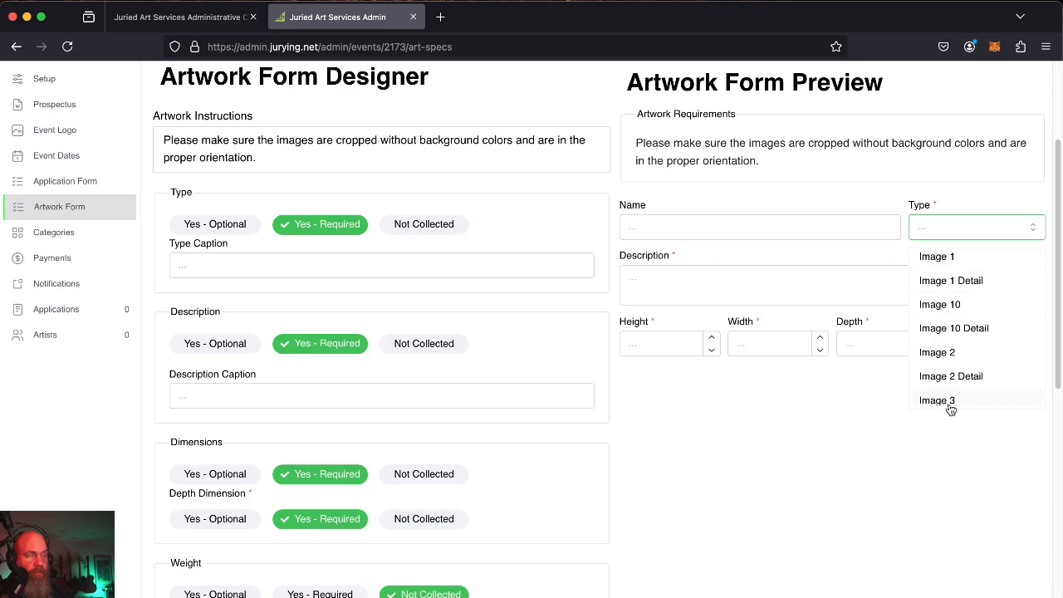
left_click(814, 463)
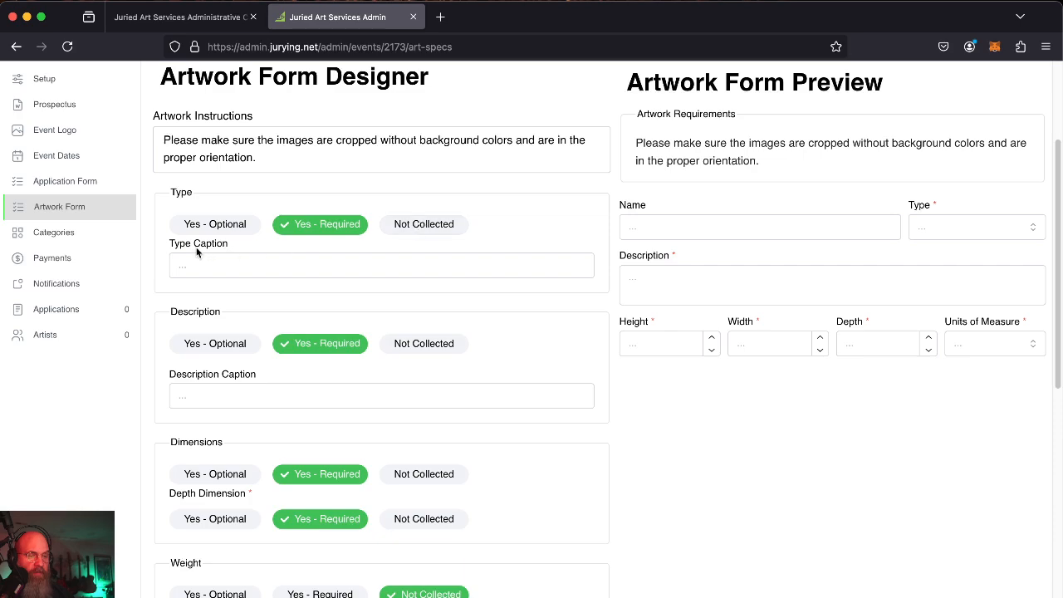
left_click(424, 224)
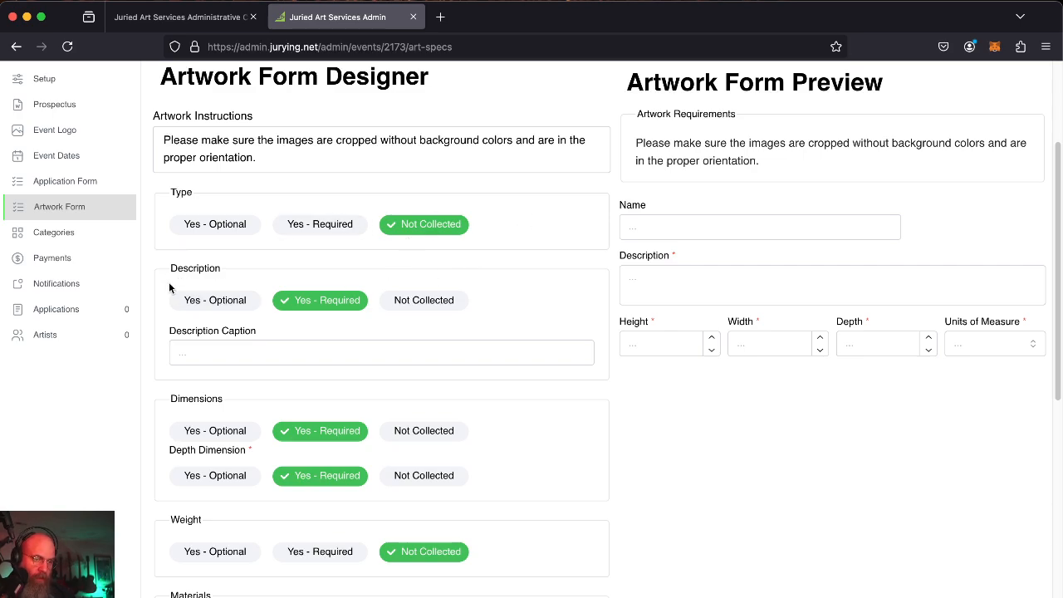
Set the artwork Description field to Not Collected.
left_click(697, 282)
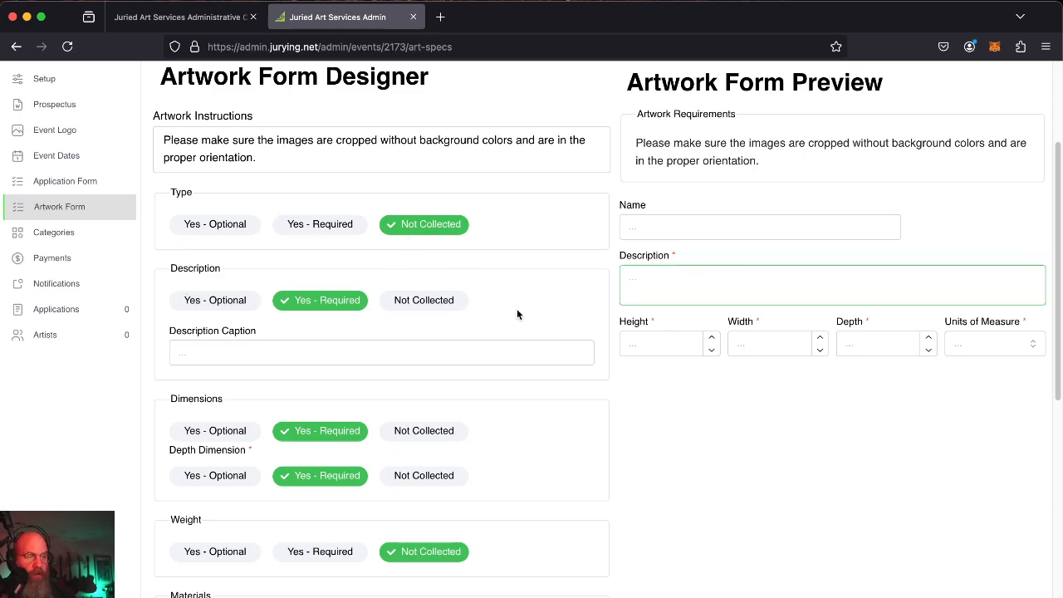
scroll(413, 342, "down", 2)
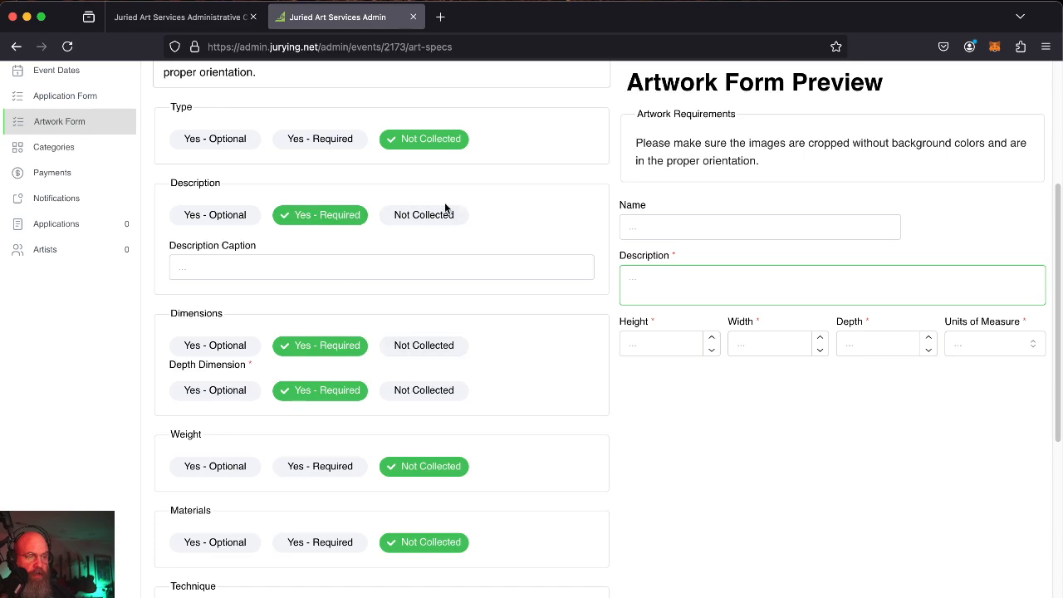
left_click(446, 225)
left_click(214, 226)
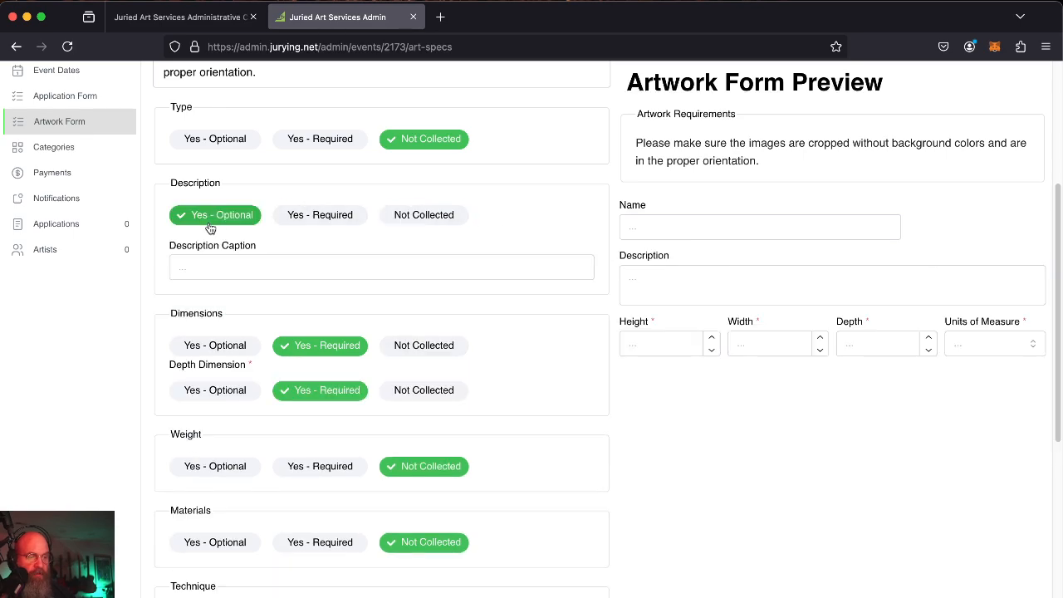
left_click(445, 221)
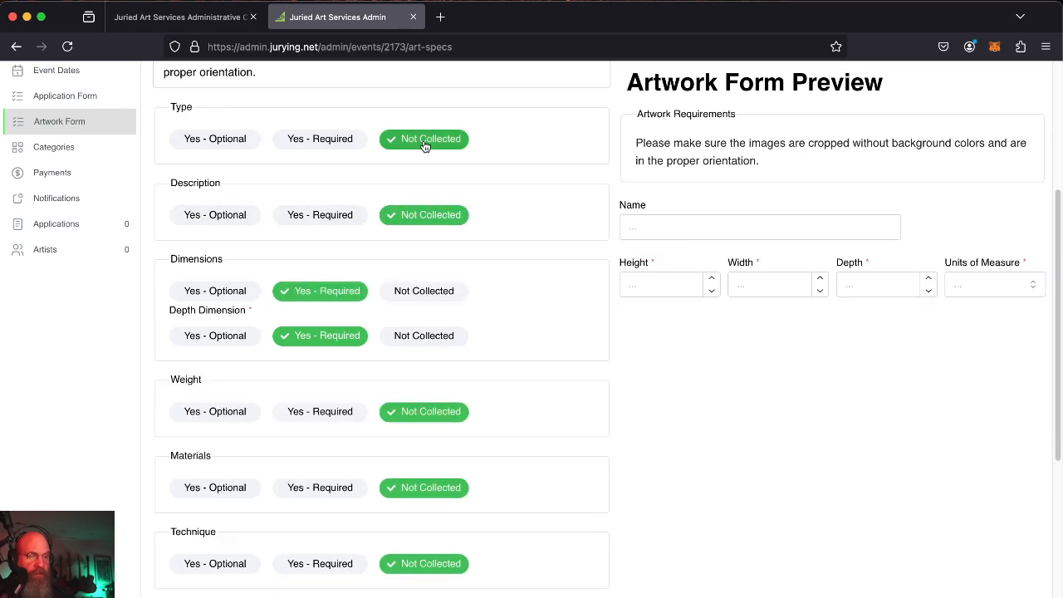
scroll(510, 249, "down", 2)
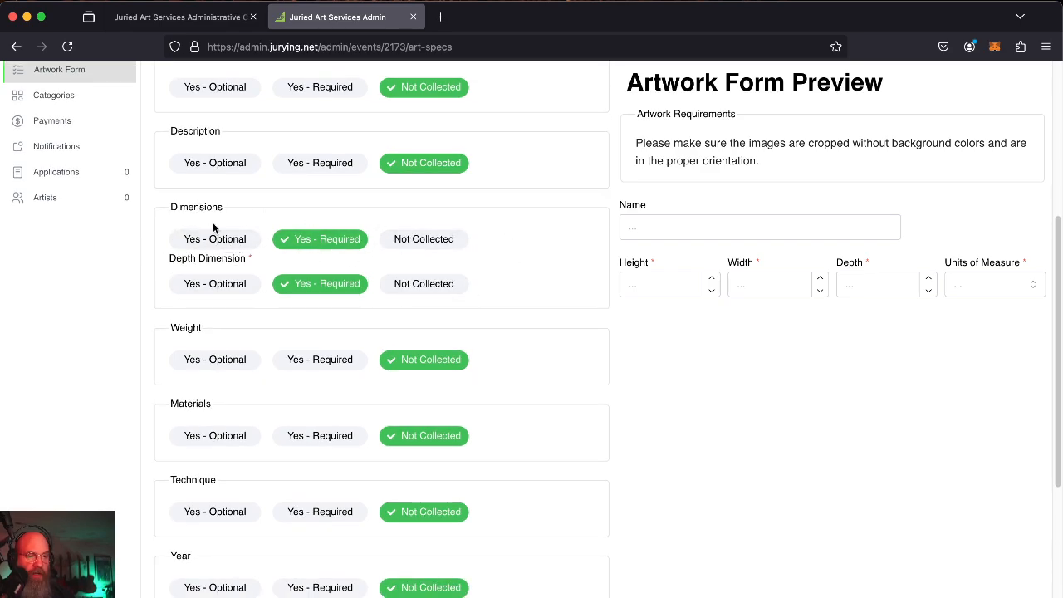
Mark Weight, Materials, Technique and Year as Yes - Optional artwork fields.
left_click(193, 359)
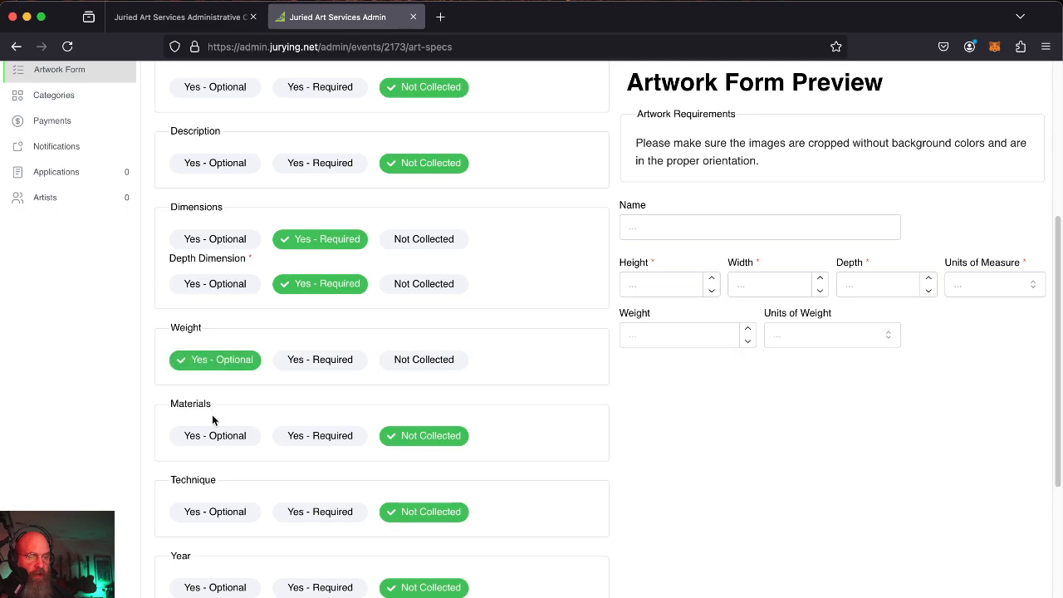
left_click(208, 436)
left_click(192, 554)
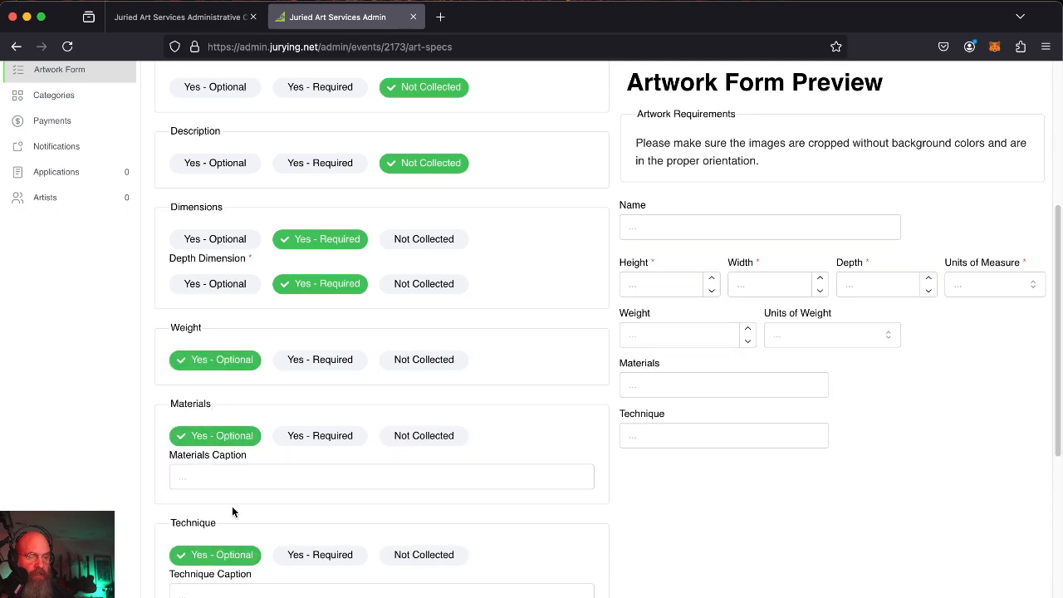
scroll(233, 508, "down", 5)
scroll(262, 404, "down", 1)
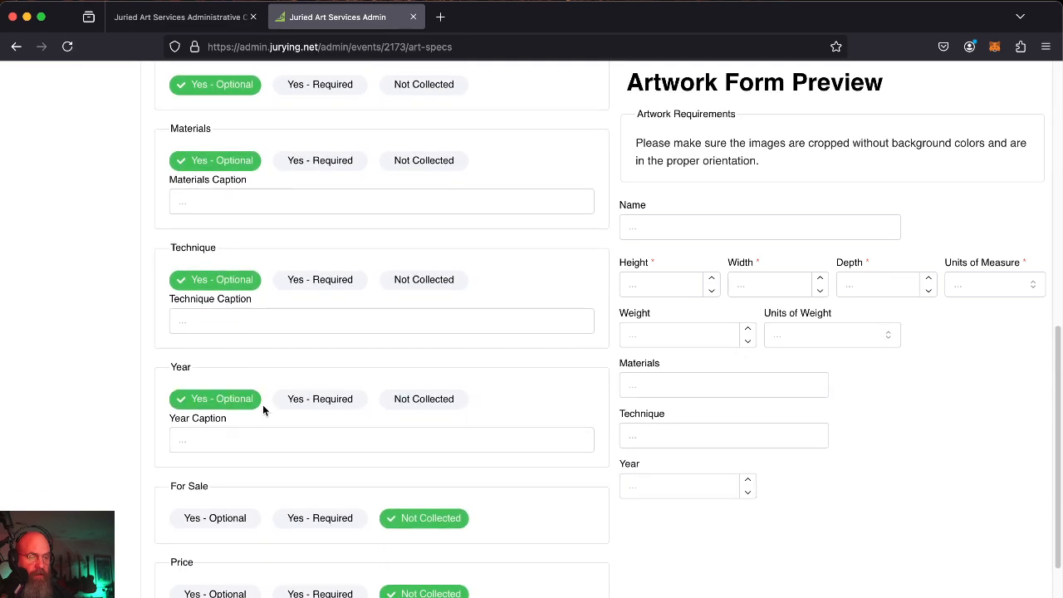
left_click(193, 313)
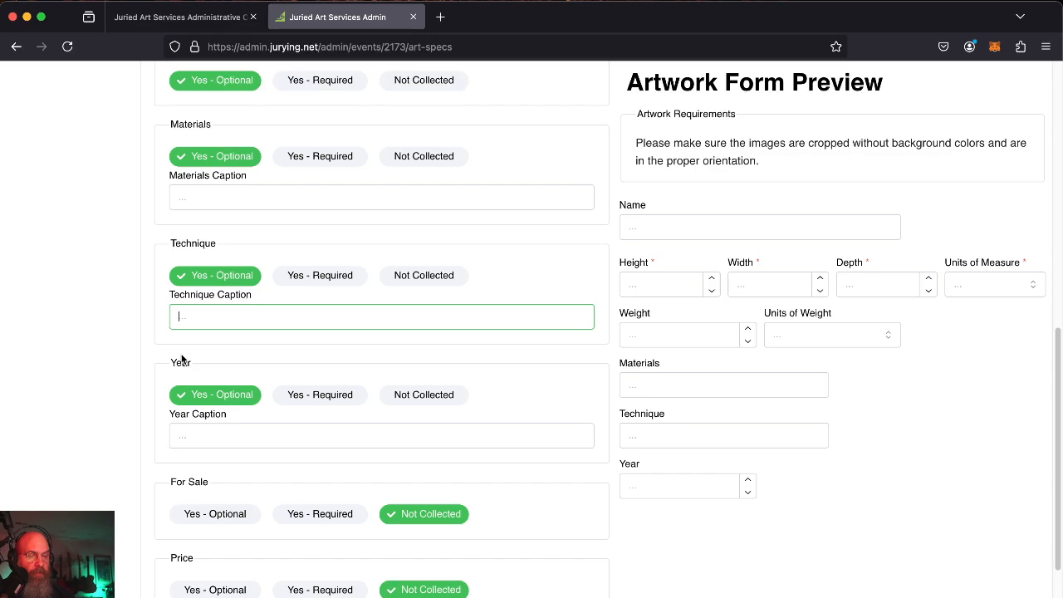
scroll(190, 413, "up", 4)
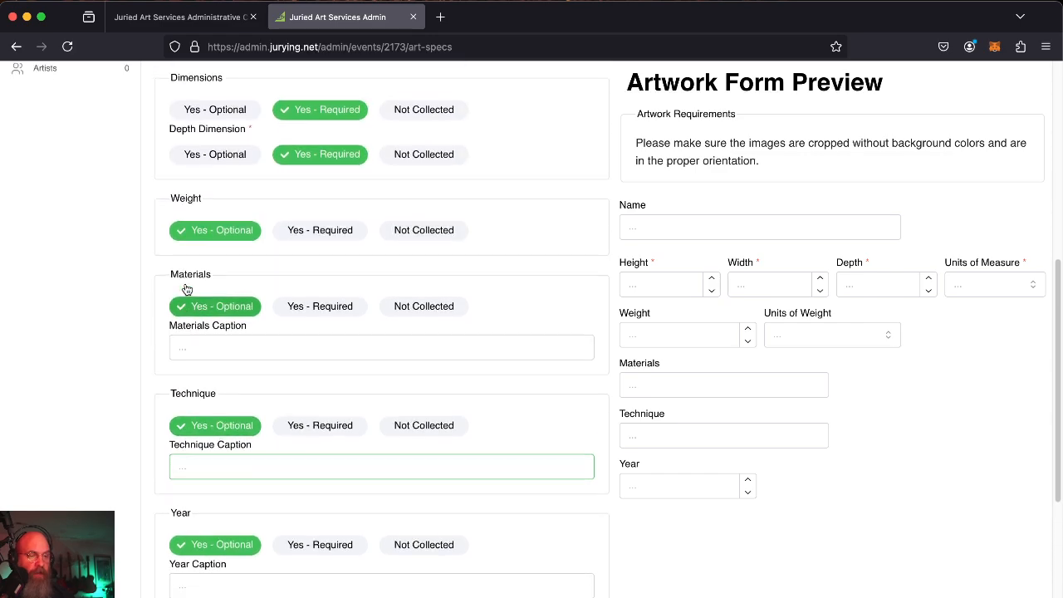
scroll(187, 288, "up", 1)
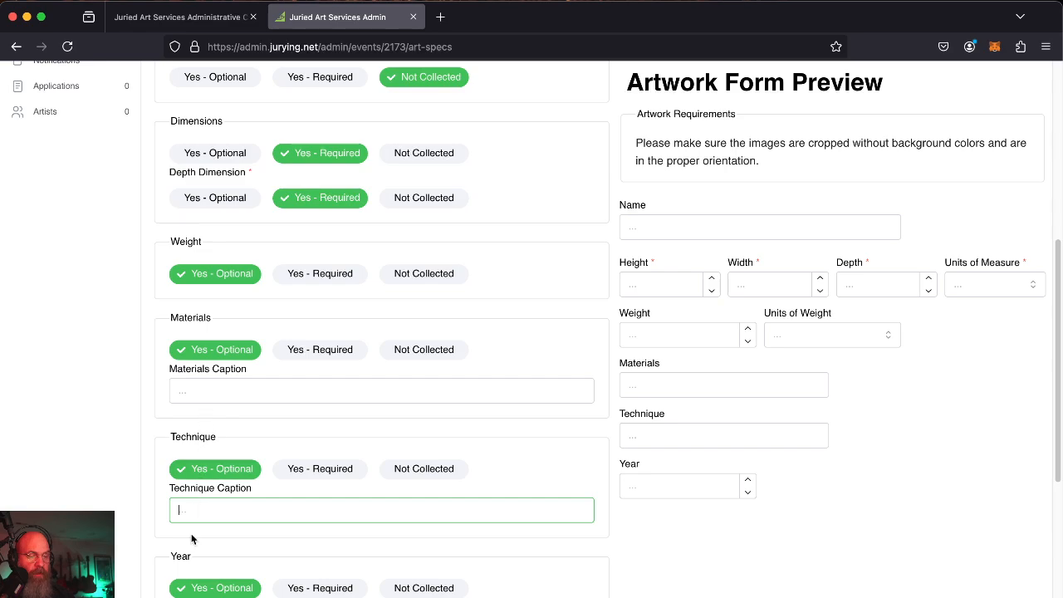
scroll(191, 537, "down", 6)
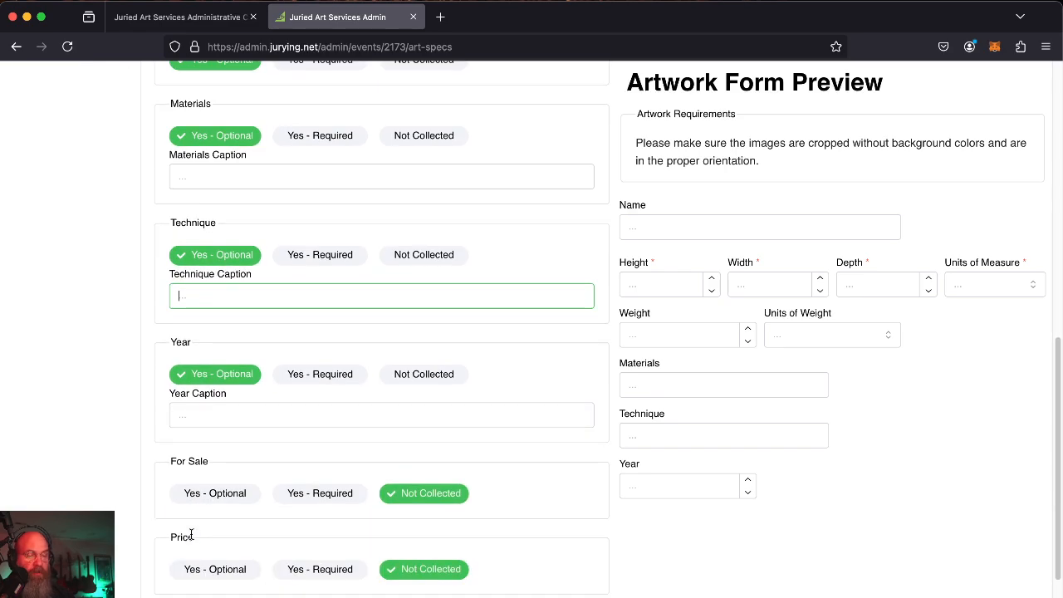
Test the preview's Weight field, weight and measurement unit dropdowns, and Year field.
scroll(194, 449, "down", 3)
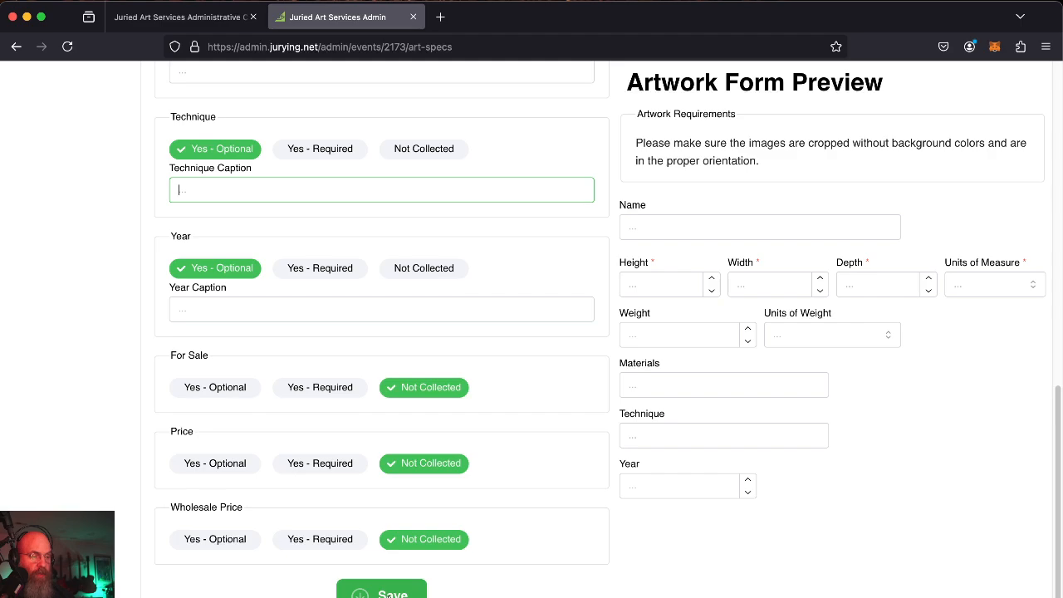
left_click(719, 335)
left_click(840, 335)
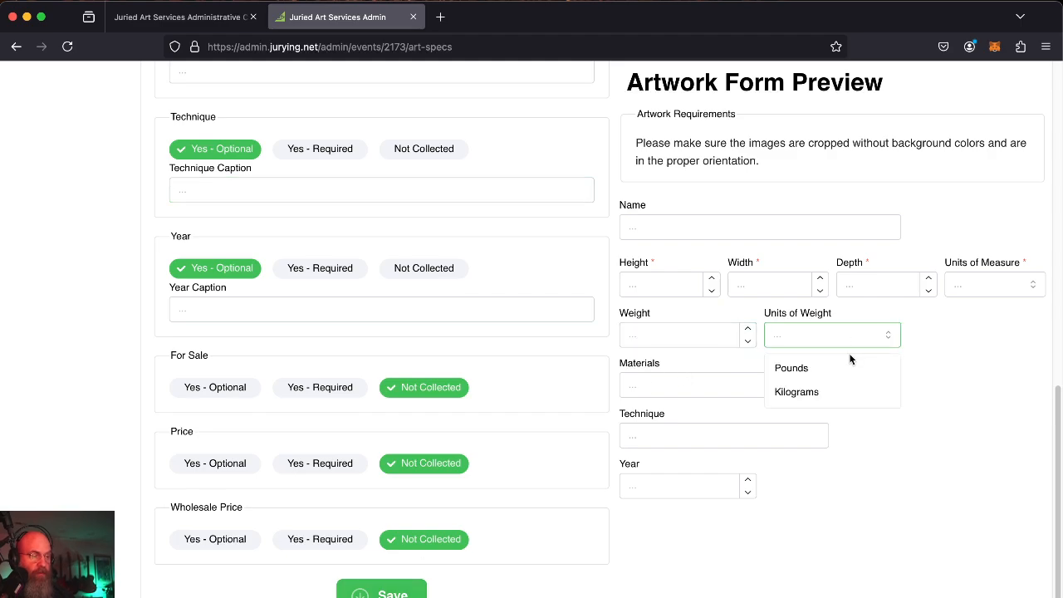
left_click(951, 333)
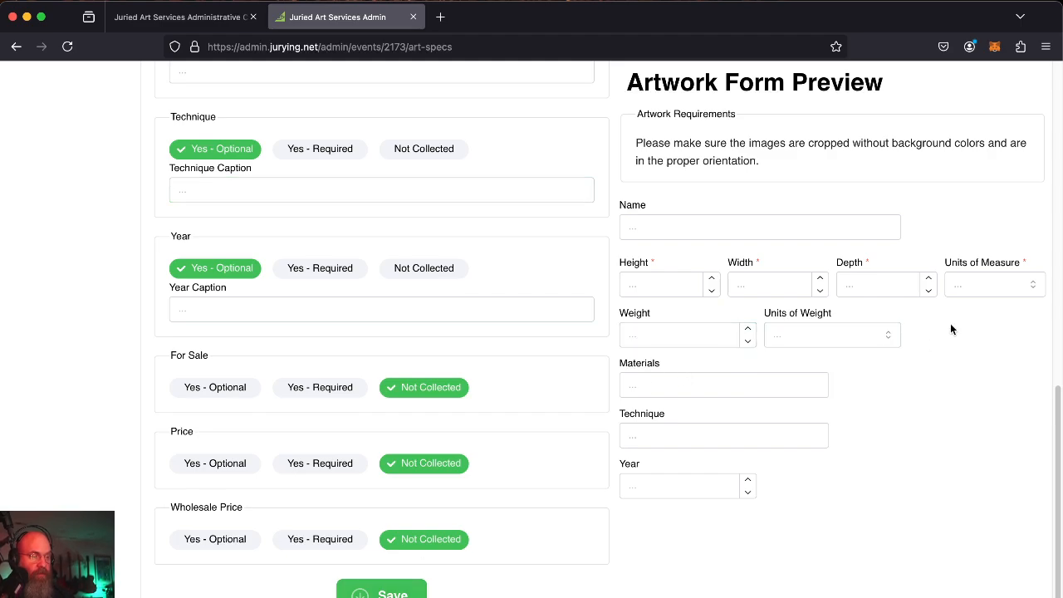
left_click(989, 285)
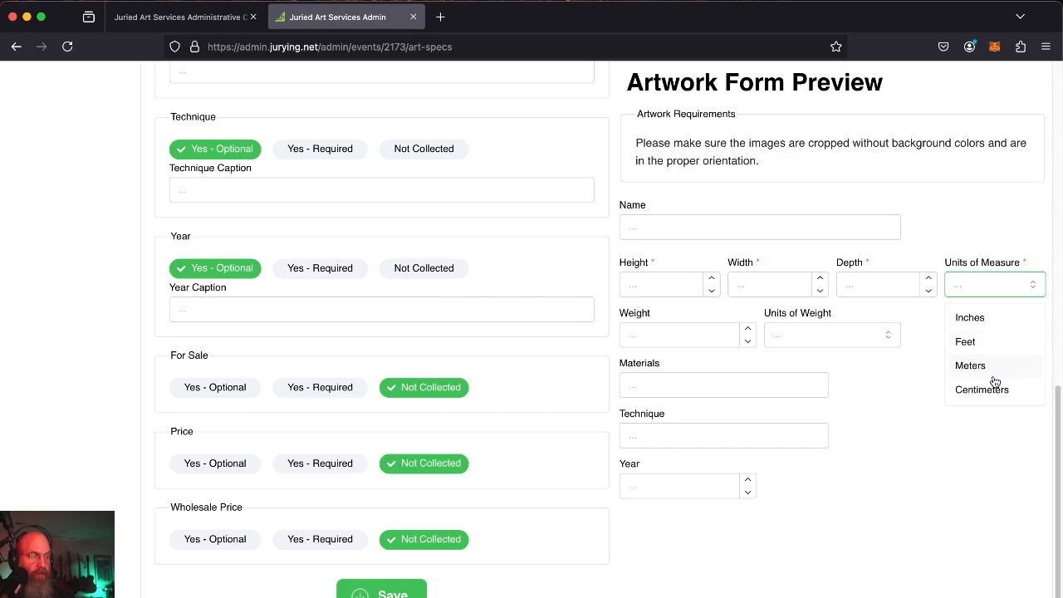
left_click(880, 449)
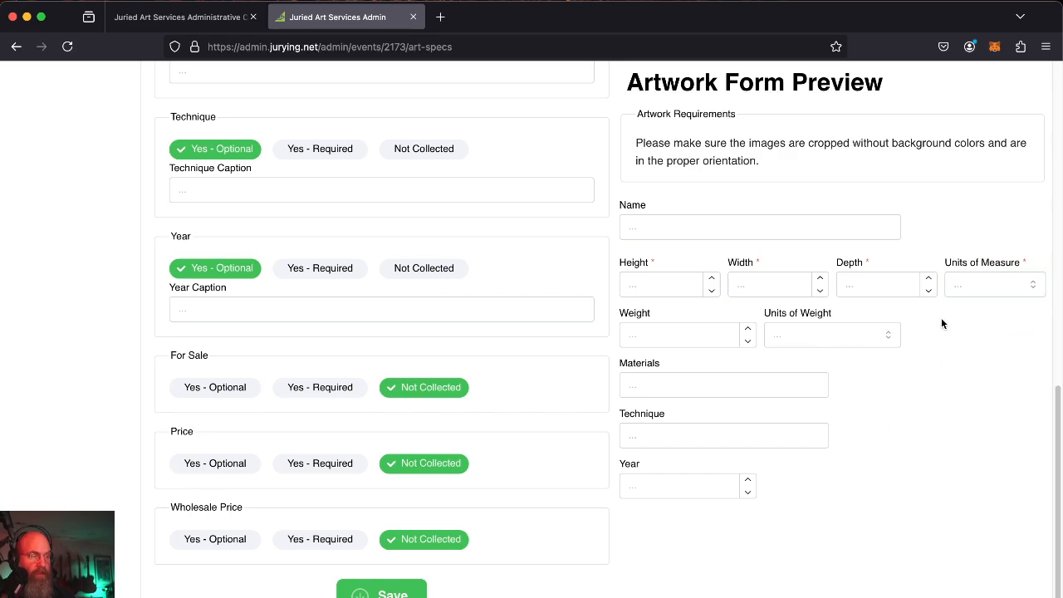
left_click(678, 486)
left_click(675, 569)
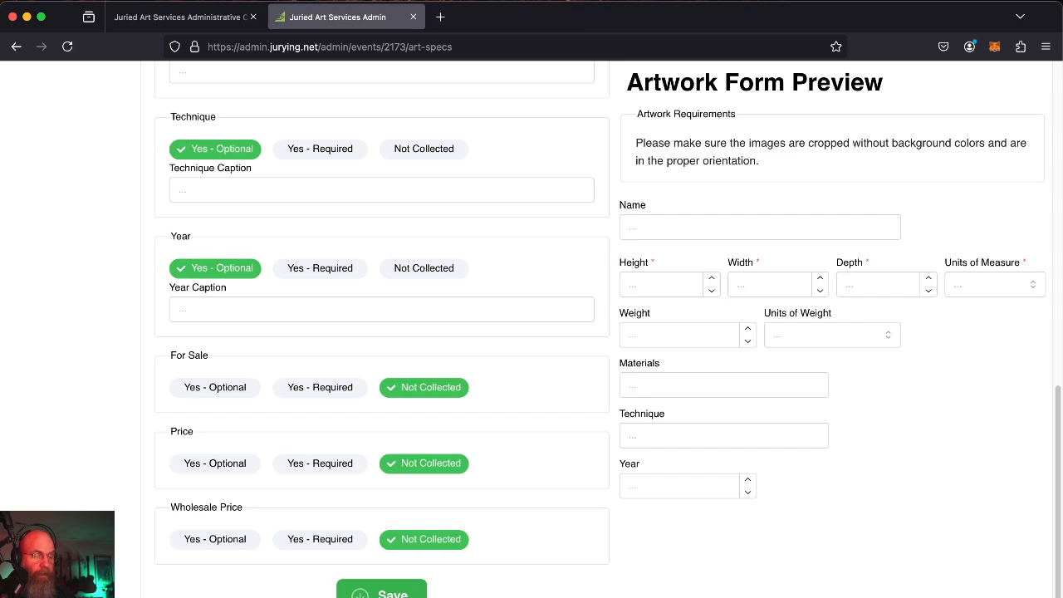
Save the artwork specs and go to the event's Application Categories page.
left_click(381, 594)
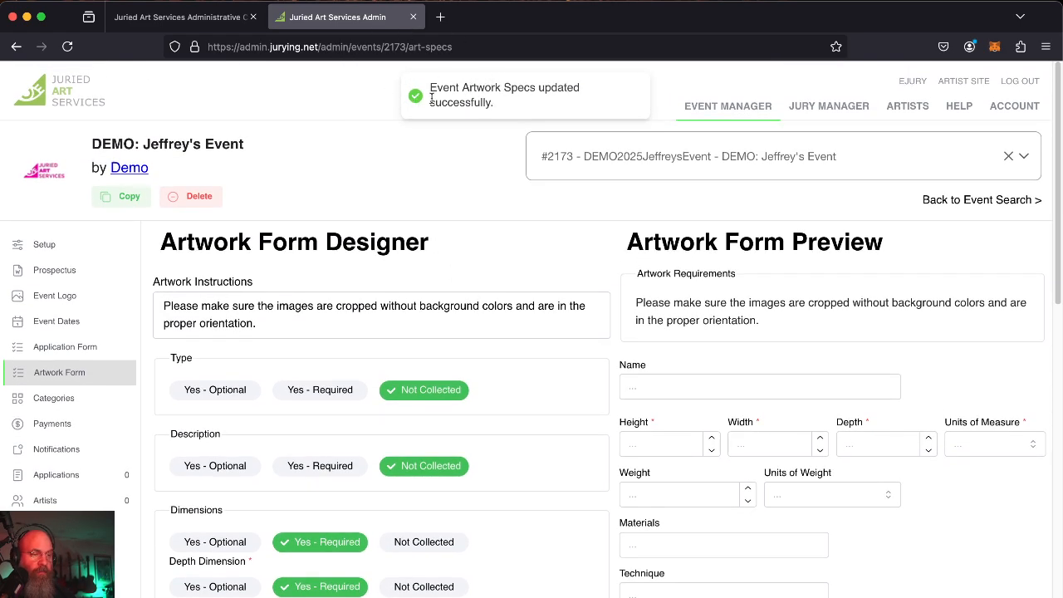
left_click(88, 356)
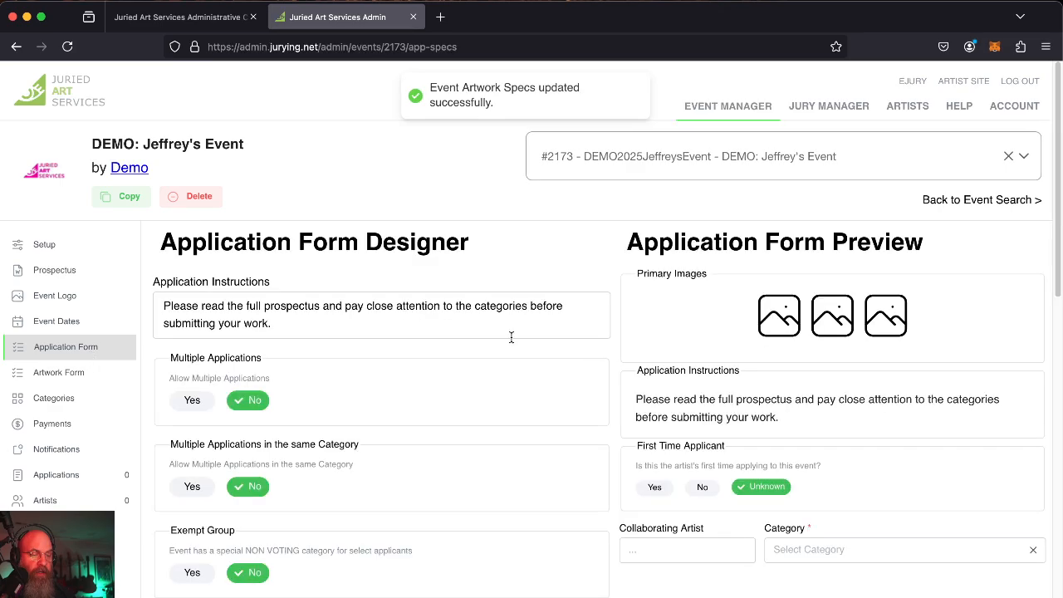
left_click(65, 409)
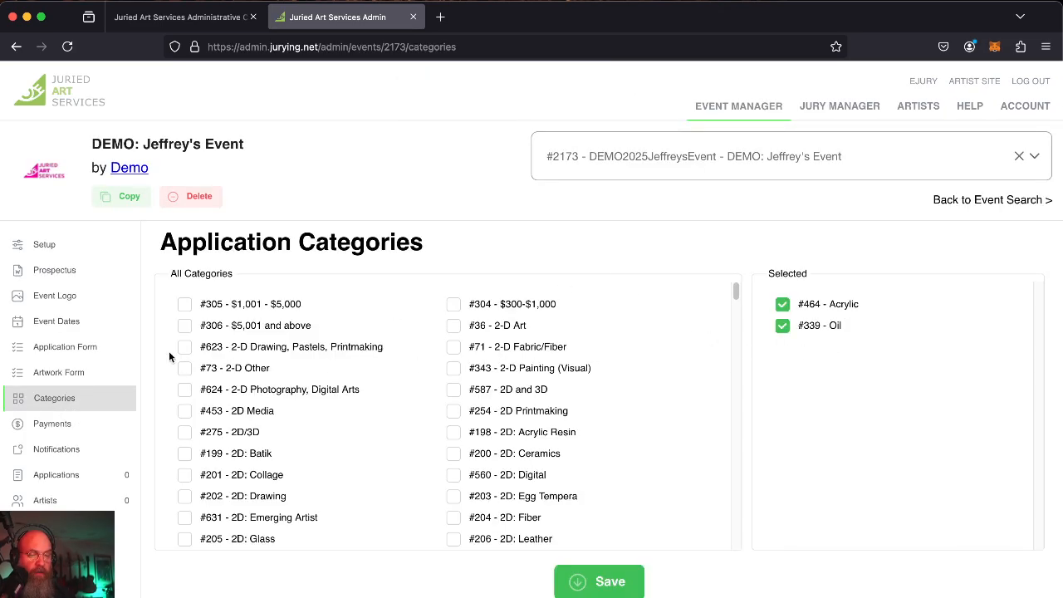
left_click(59, 433)
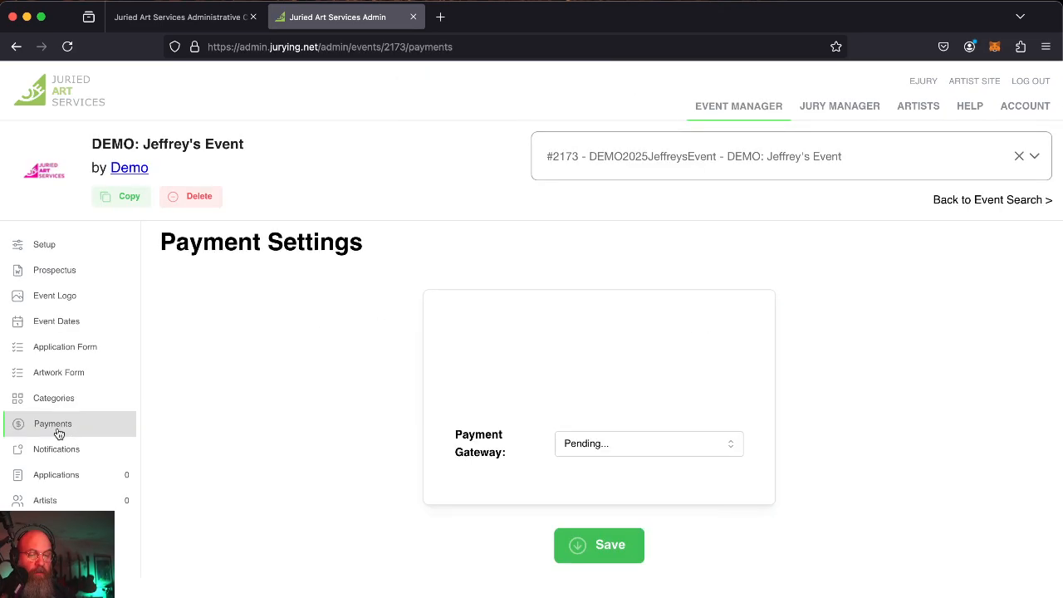
left_click(586, 442)
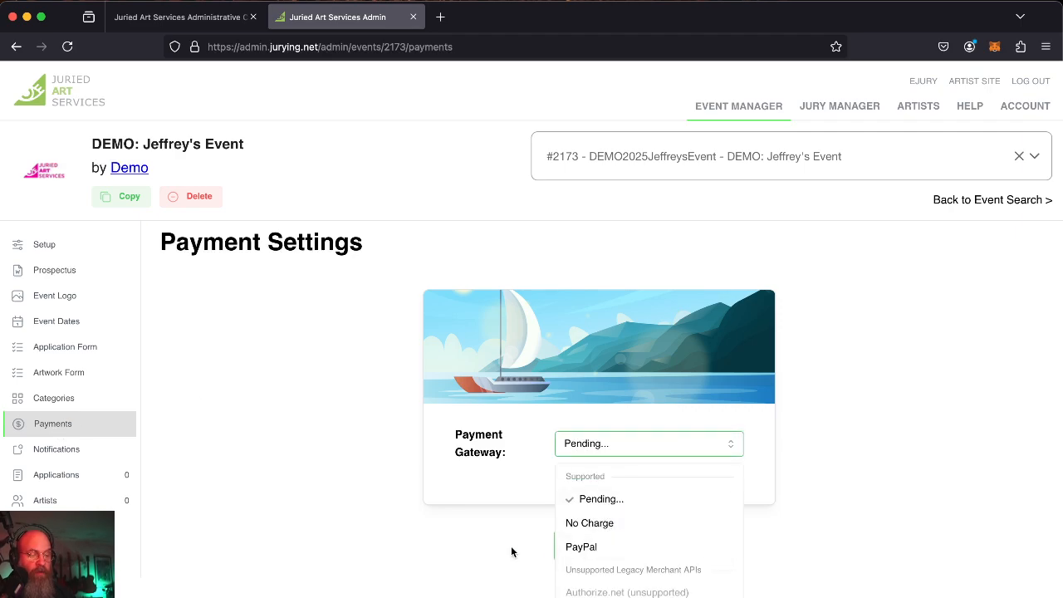
left_click(474, 543)
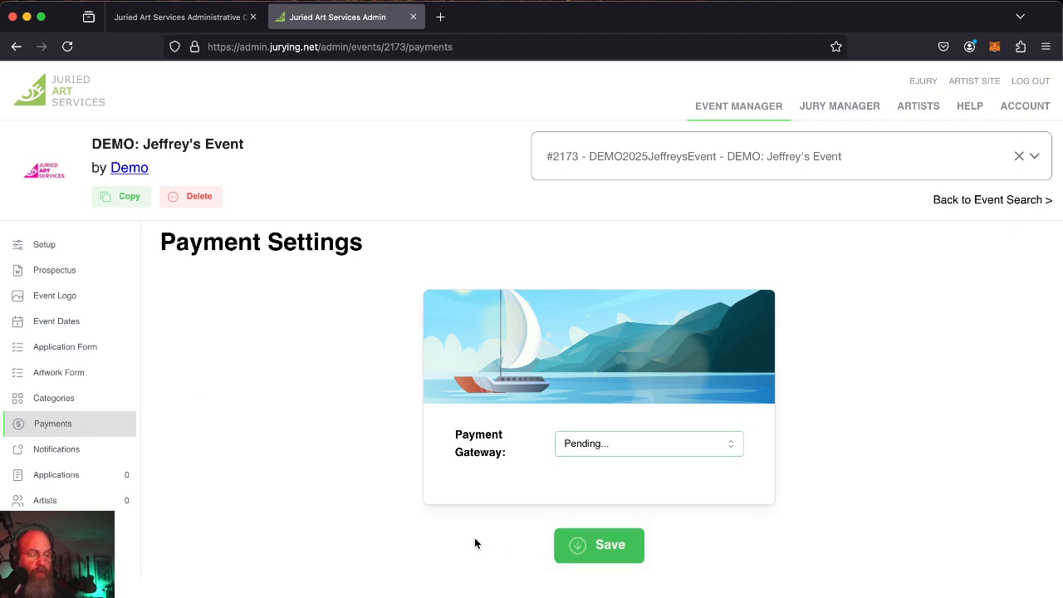
left_click(600, 444)
scroll(667, 527, "down", 10)
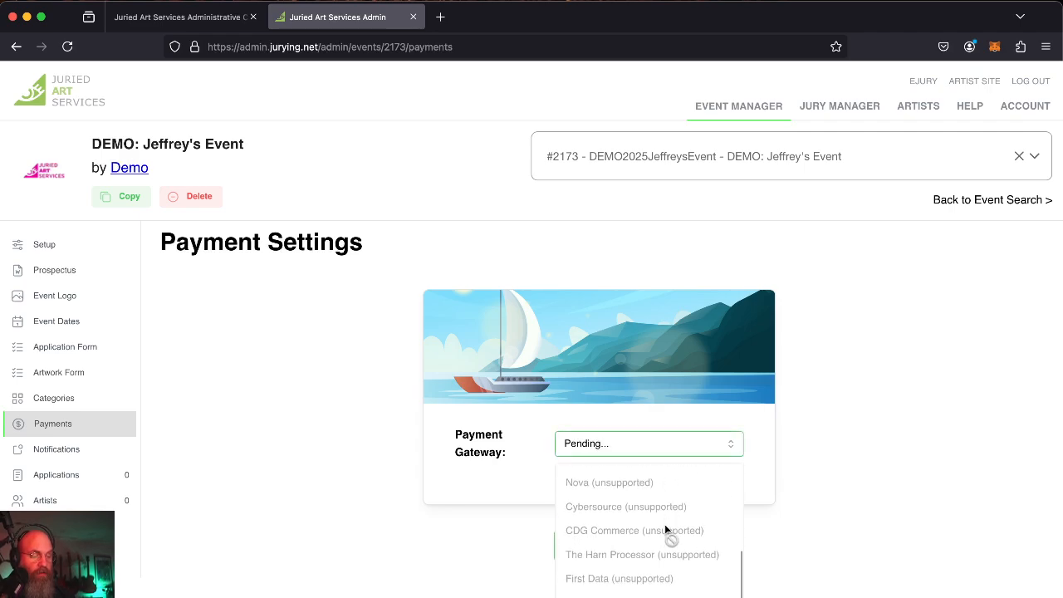
scroll(677, 522, "up", 8)
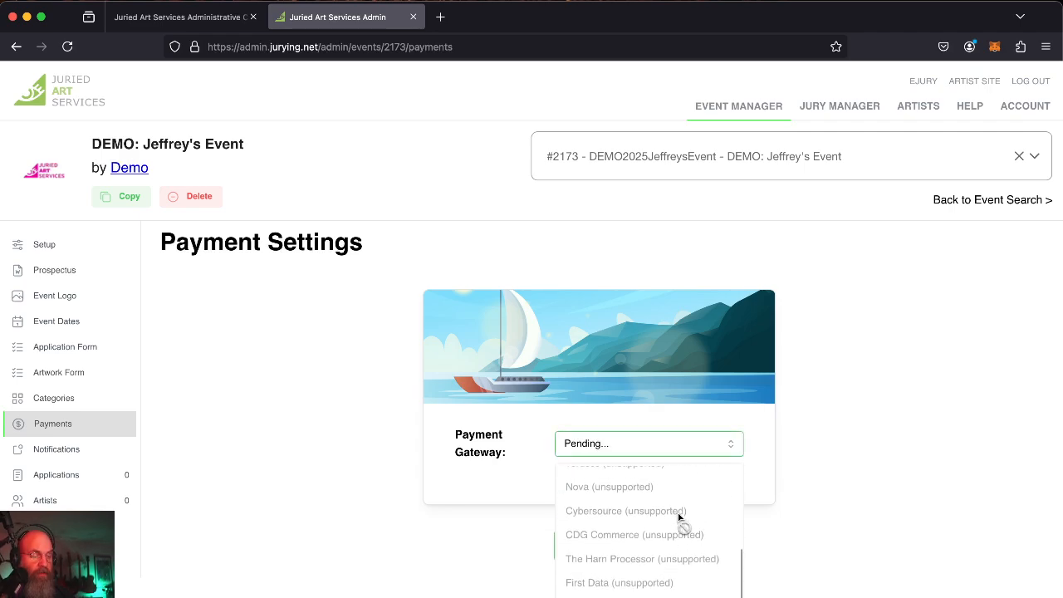
scroll(679, 519, "up", 2)
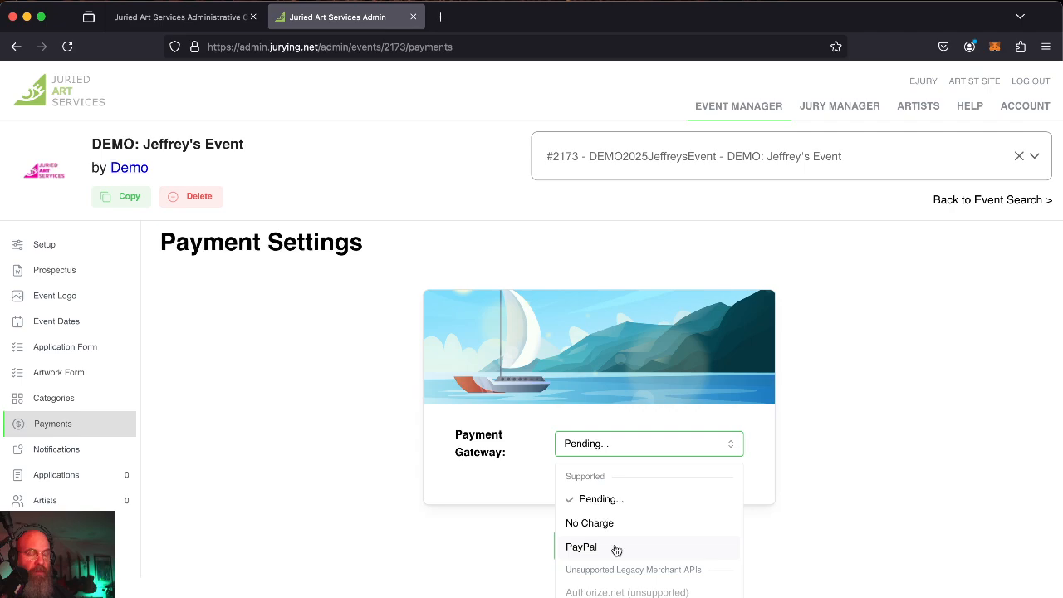
Select PayPal as payment gateway, enter the business e-mail as PayPal Business ID, and save.
left_click(616, 548)
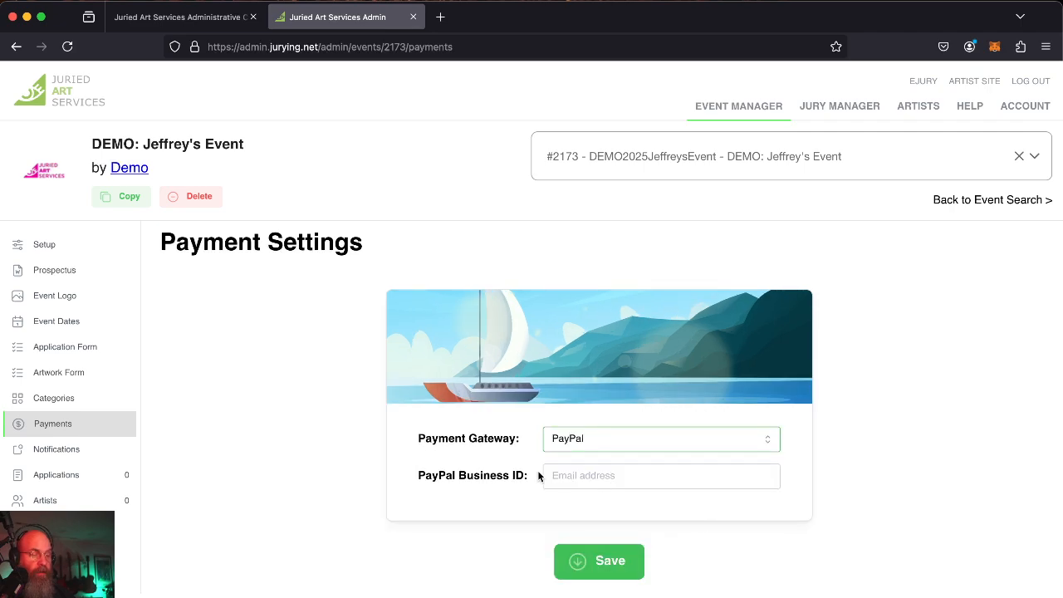
left_click(605, 480)
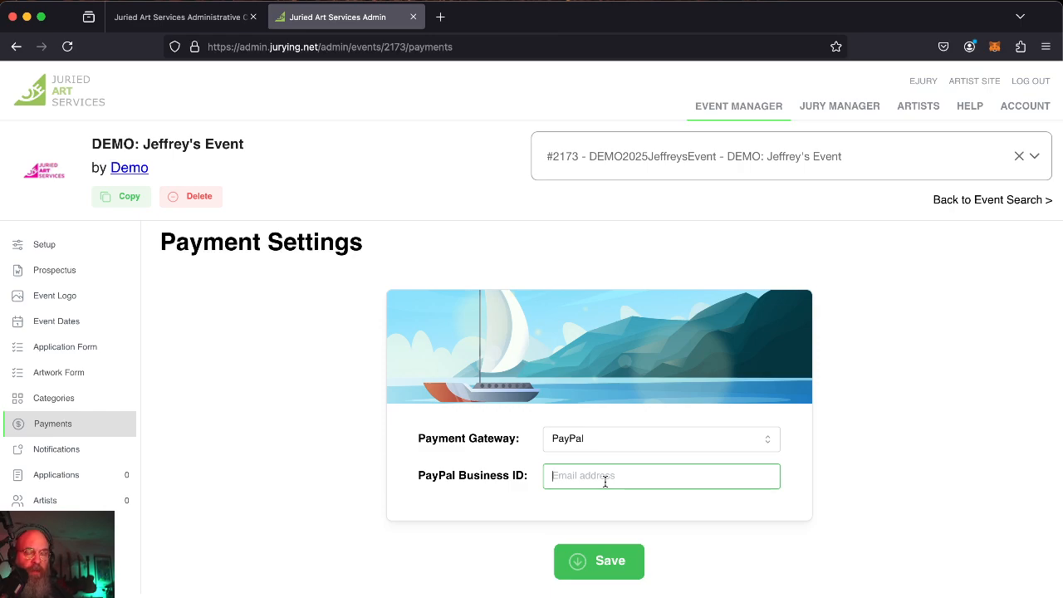
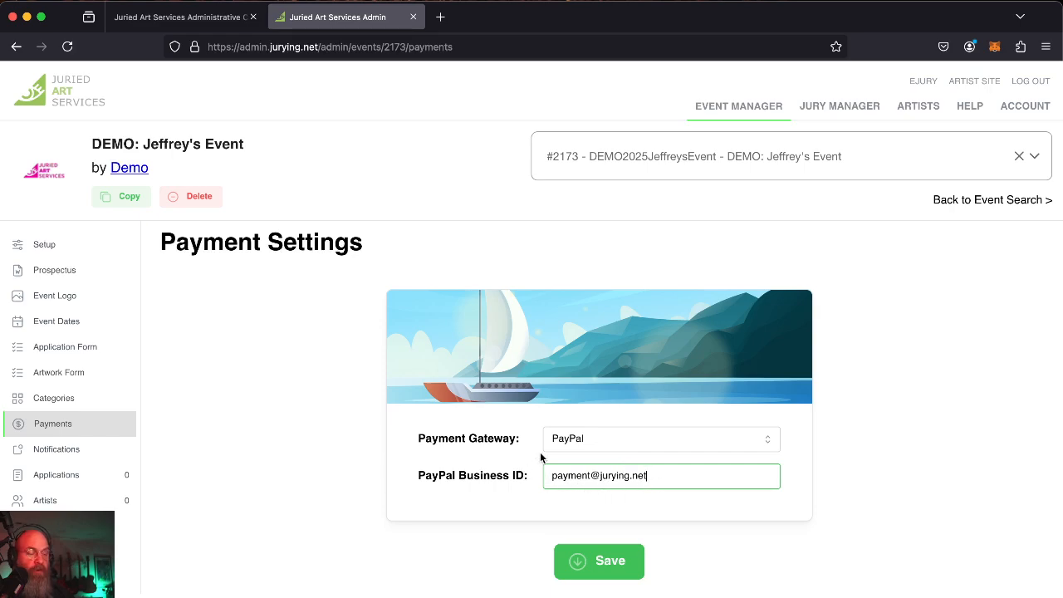
left_click_drag(419, 477, 524, 478)
left_click(524, 479)
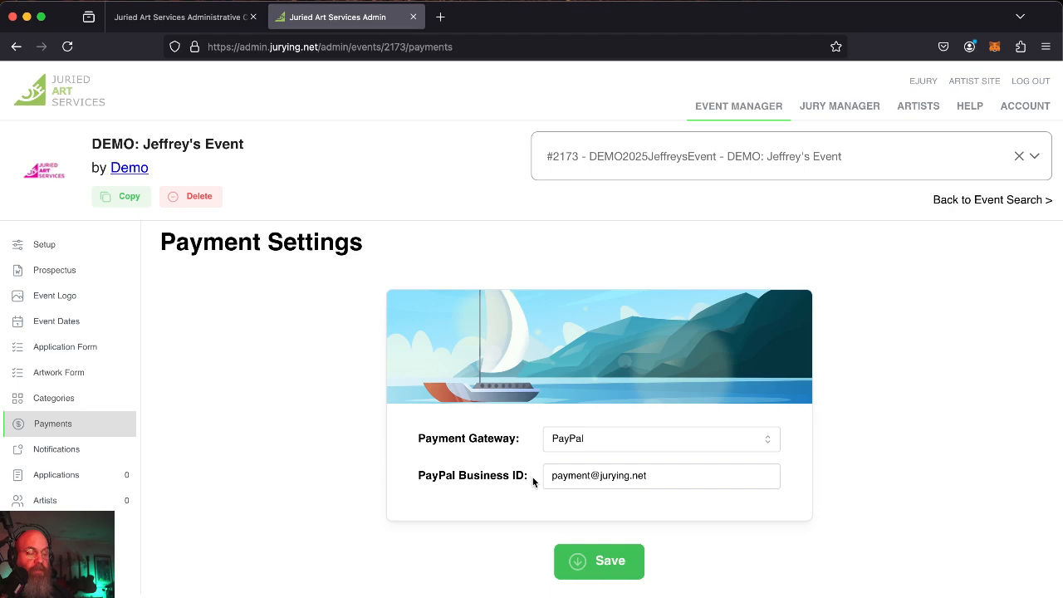
left_click_drag(529, 477, 428, 476)
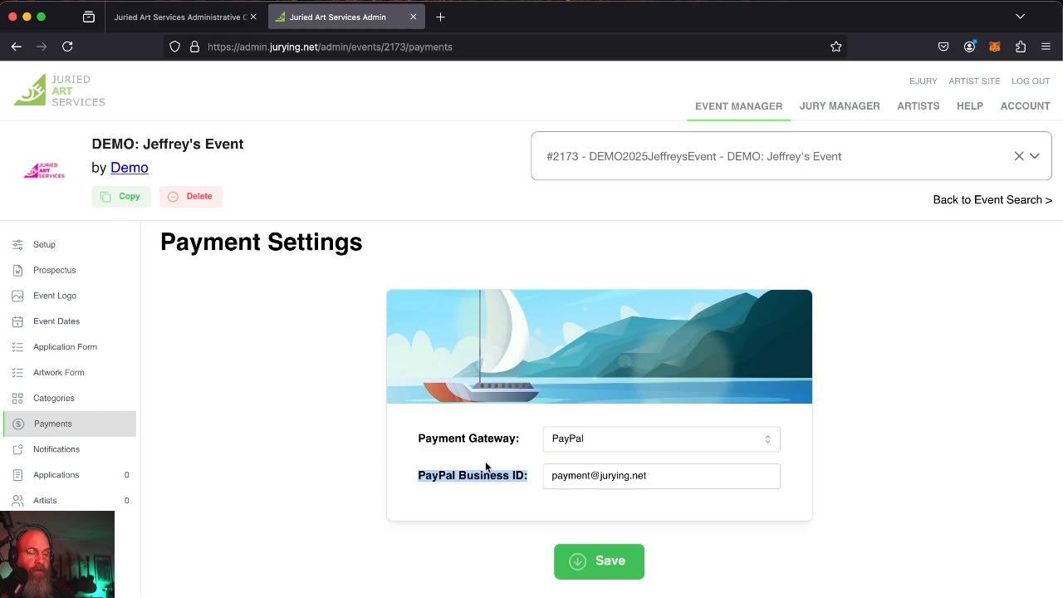
left_click(470, 475)
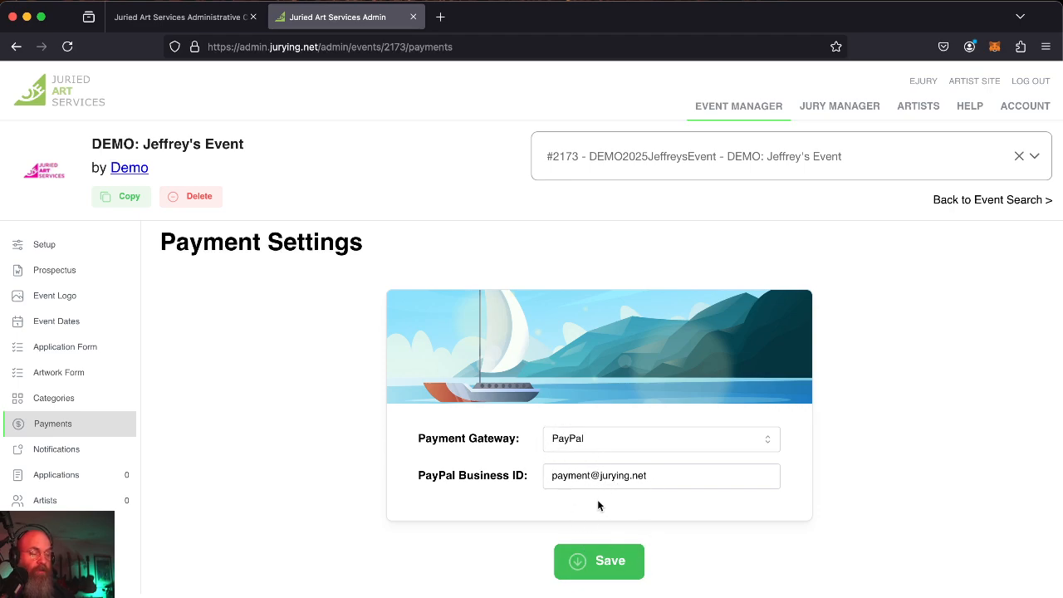
left_click(618, 562)
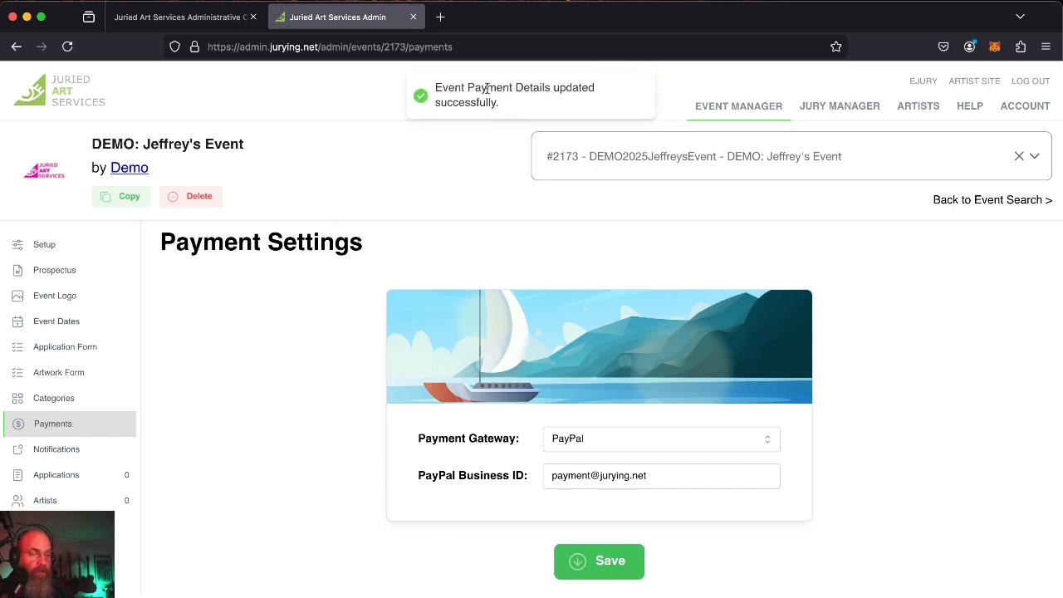
Open Notifications and cycle through the Waitlist, Decline and Invite templates, ending on Invite.
left_click(83, 453)
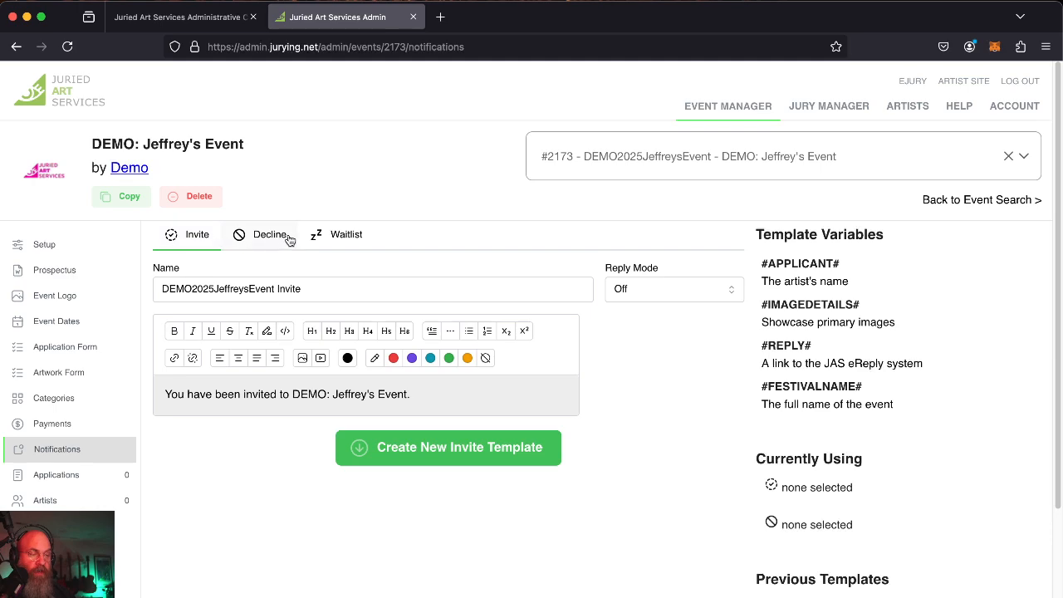
left_click(344, 242)
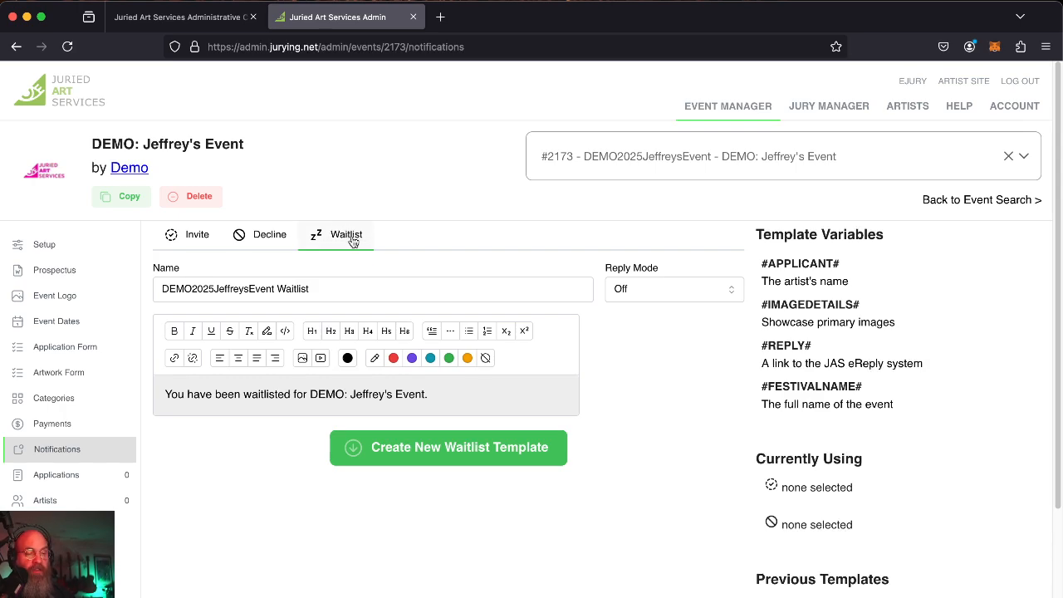
left_click(270, 240)
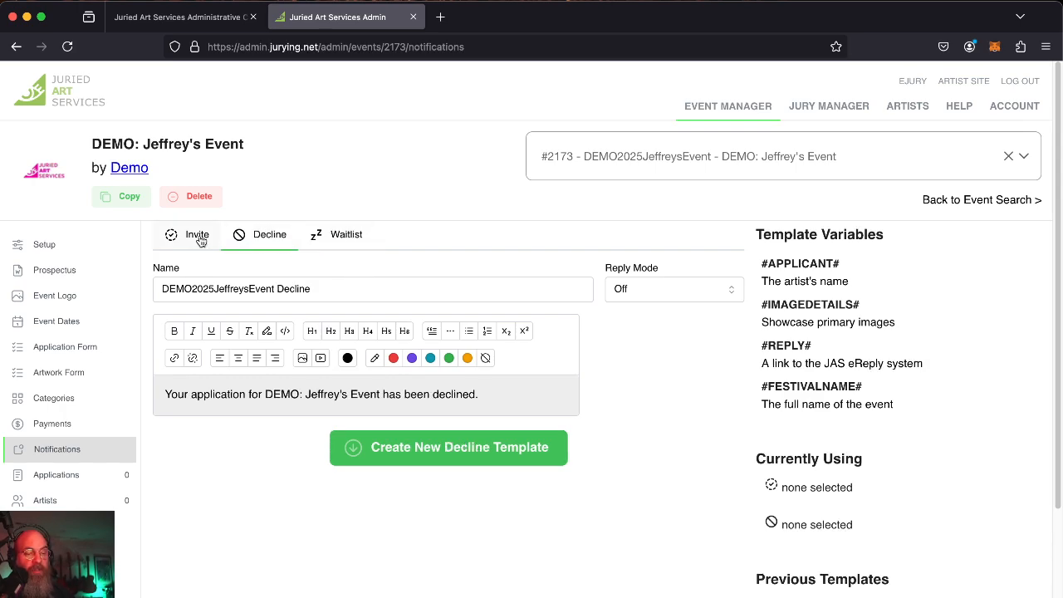
left_click(161, 238)
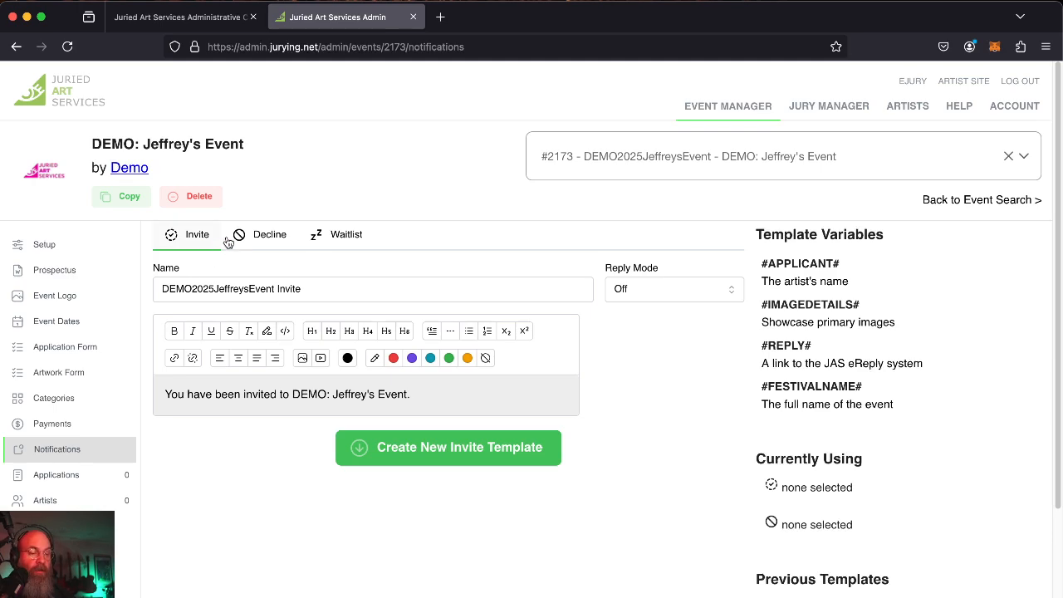
left_click(276, 238)
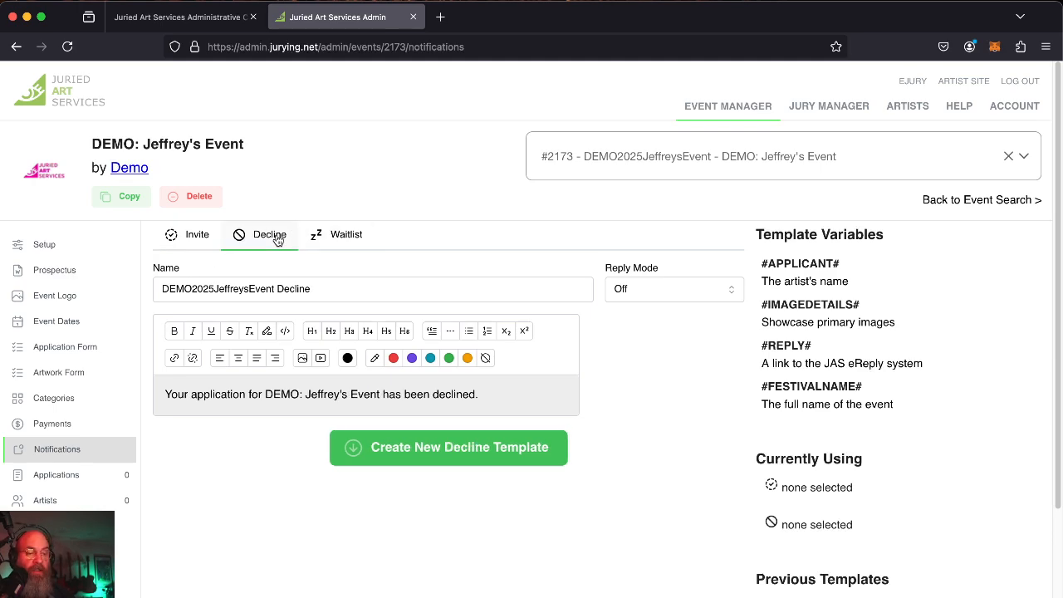
left_click(356, 238)
left_click(243, 244)
left_click(192, 245)
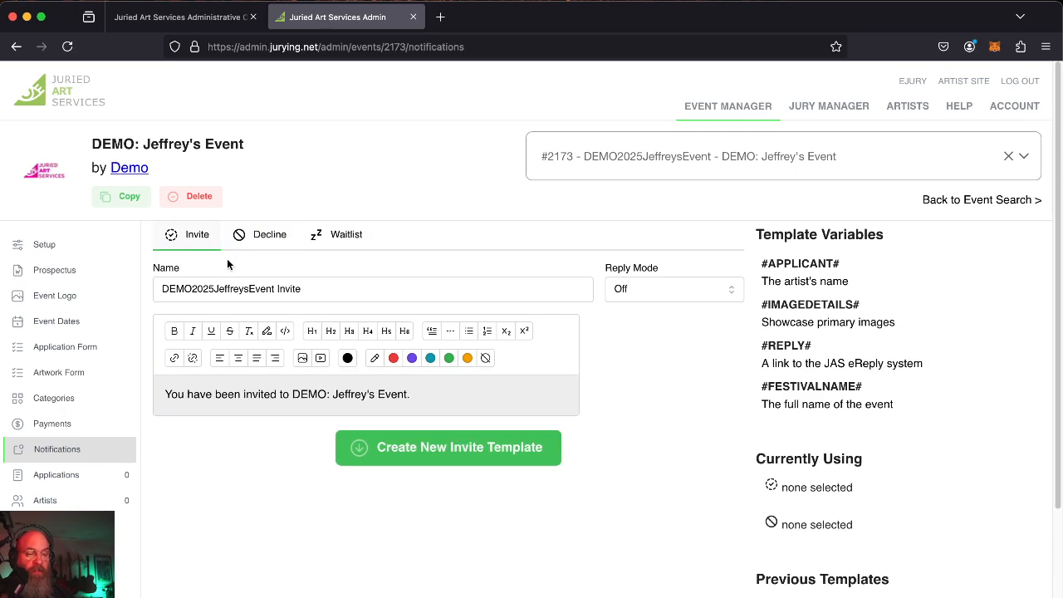
Create the Invite template from default text, then create and save the Decline template with blank lines.
double_click(246, 394)
left_click(483, 456)
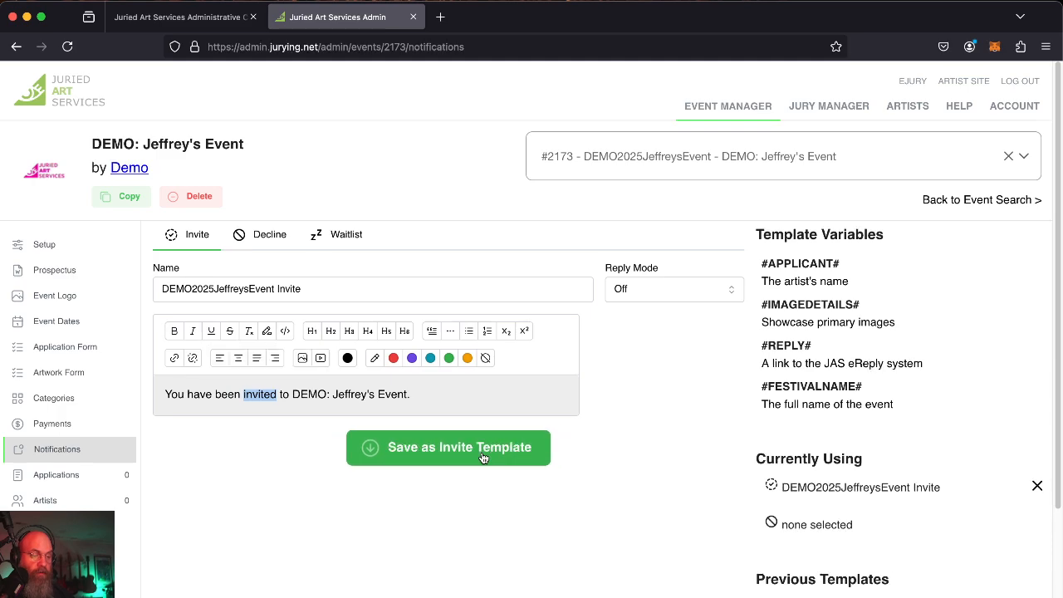
left_click(262, 246)
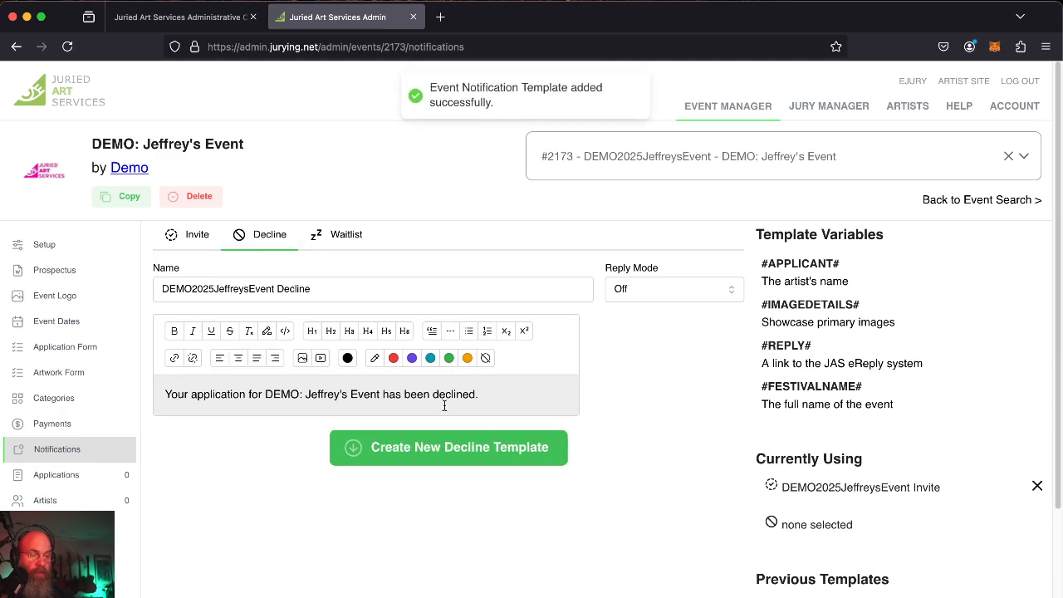
left_click(423, 449)
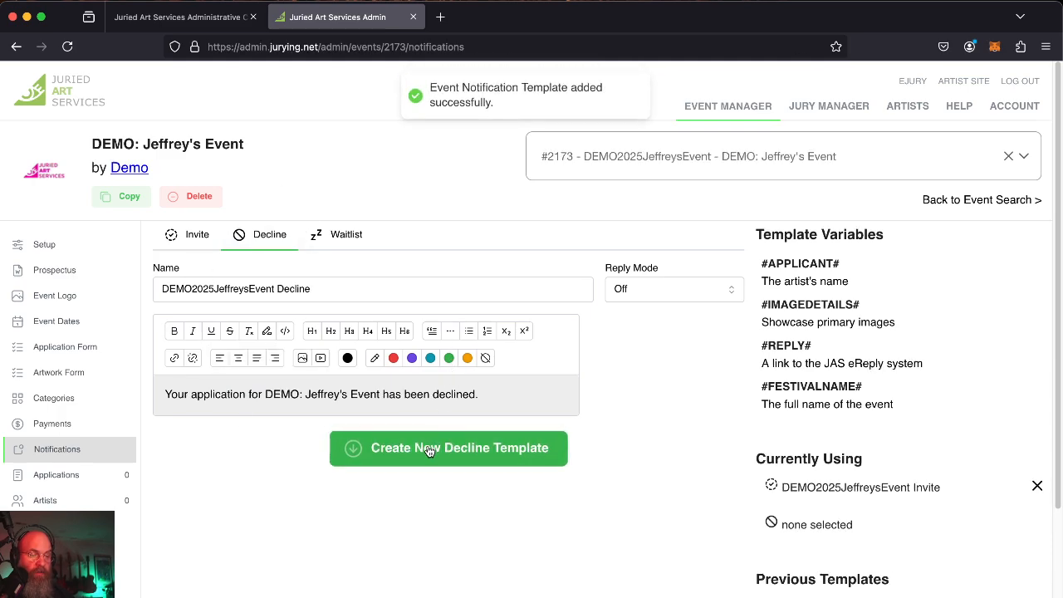
triple_click(289, 396)
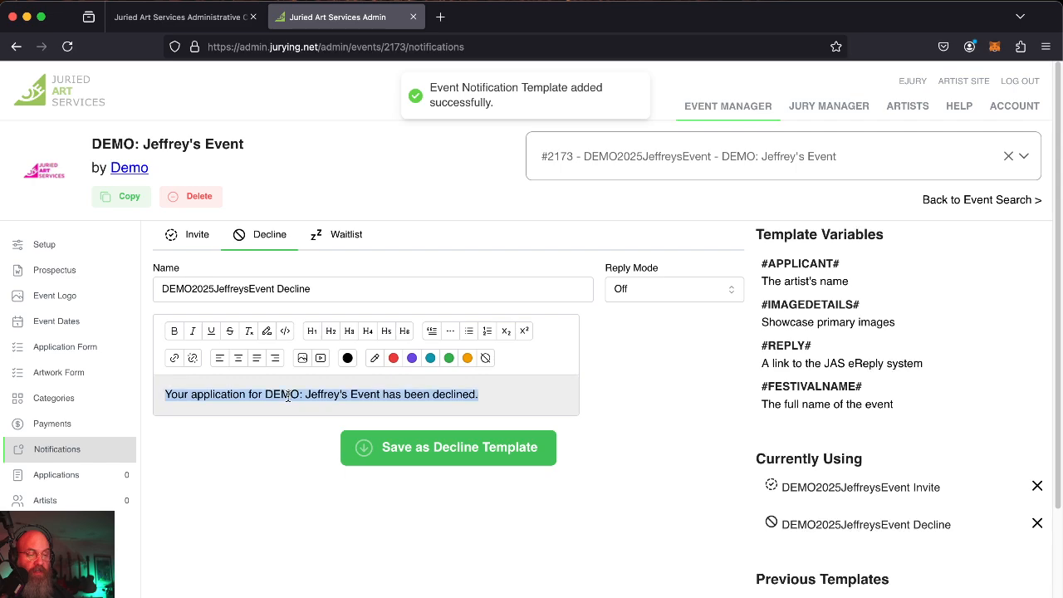
key("Right")
key("Return")
key("Return")
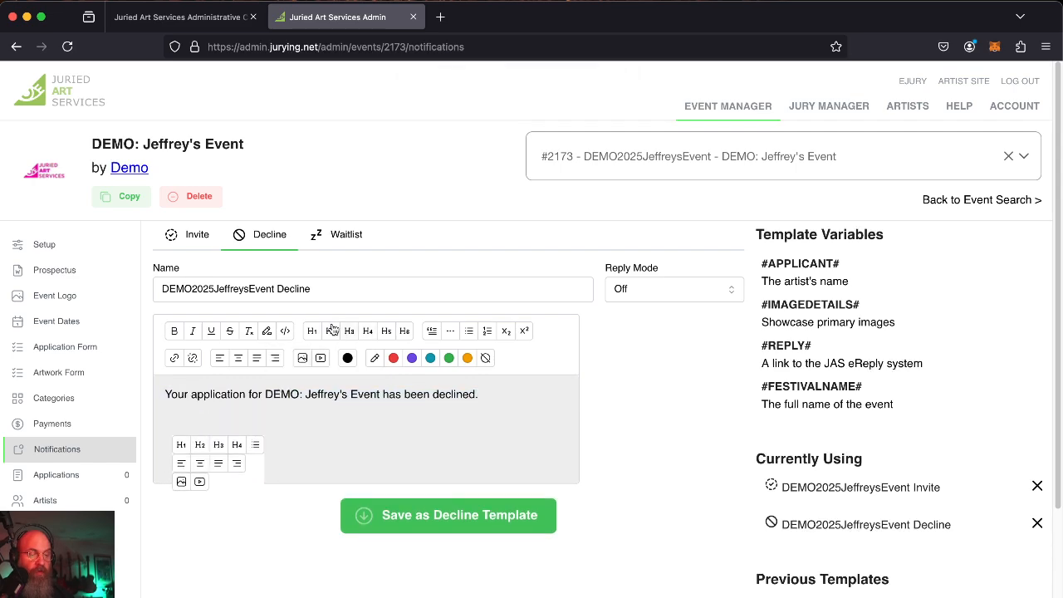
left_click(199, 422)
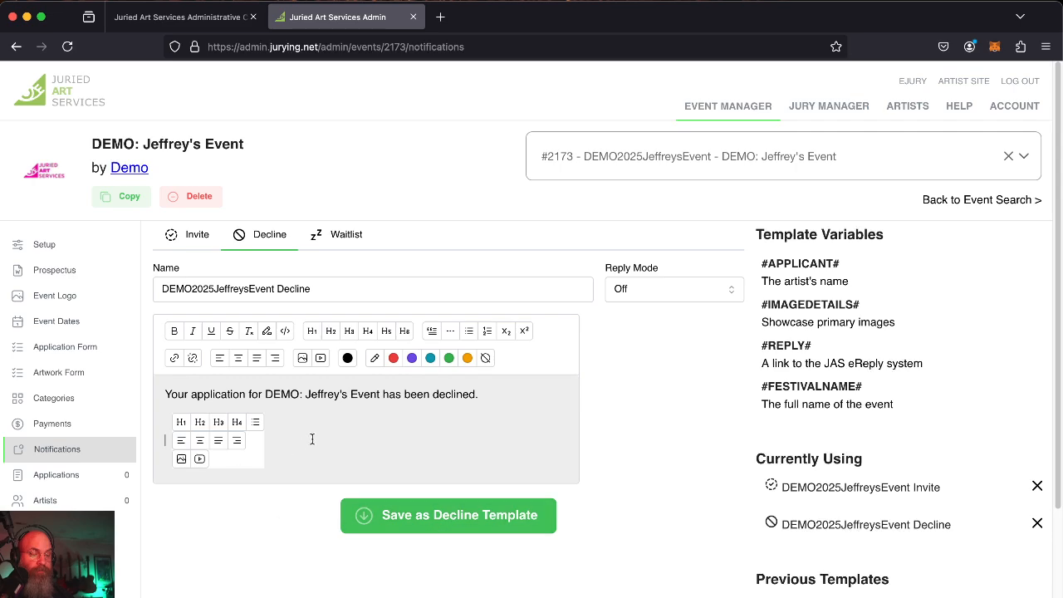
left_click(426, 525)
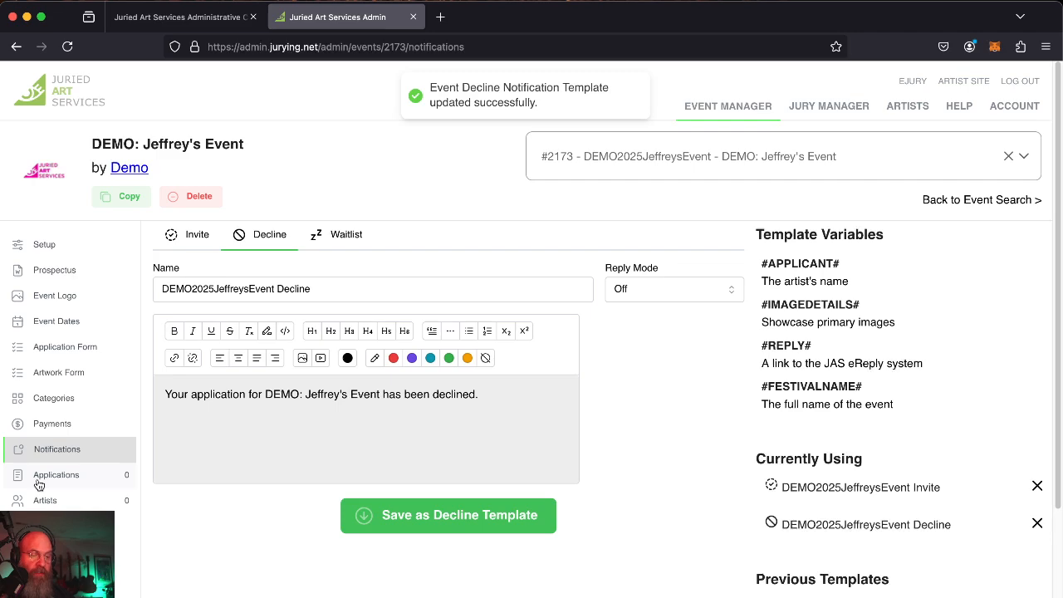
Set the early application window to January 10–31, 2025 and enter a $30 event fee.
left_click(86, 323)
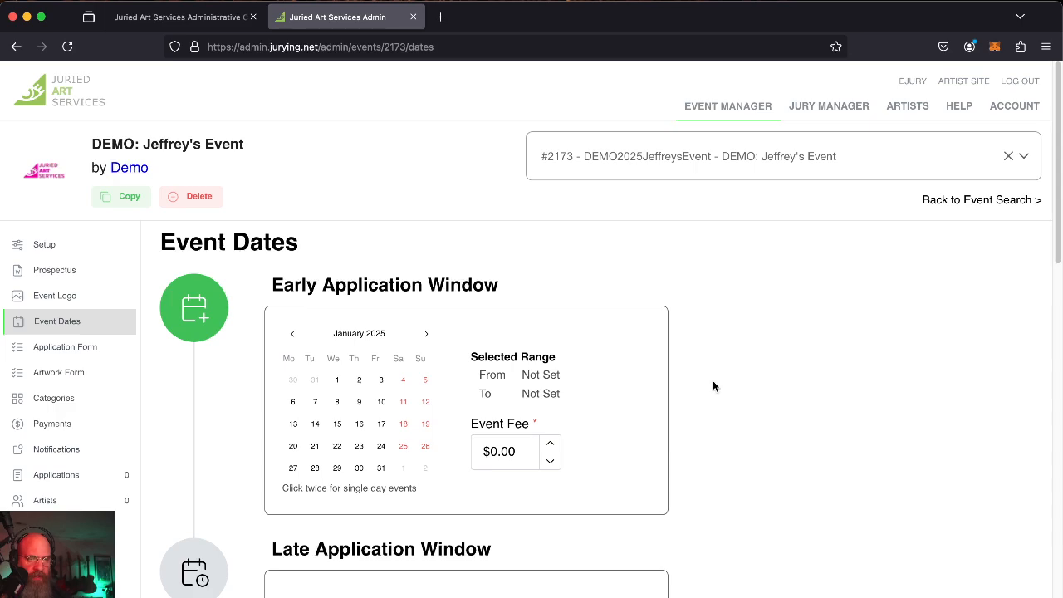
left_click(383, 403)
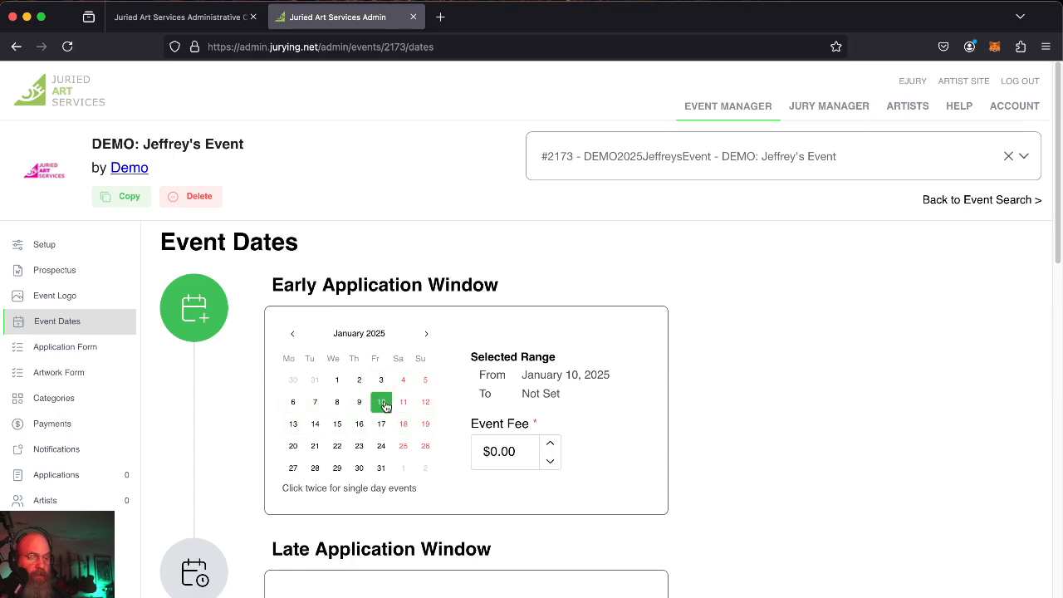
left_click(381, 469)
left_click(551, 445)
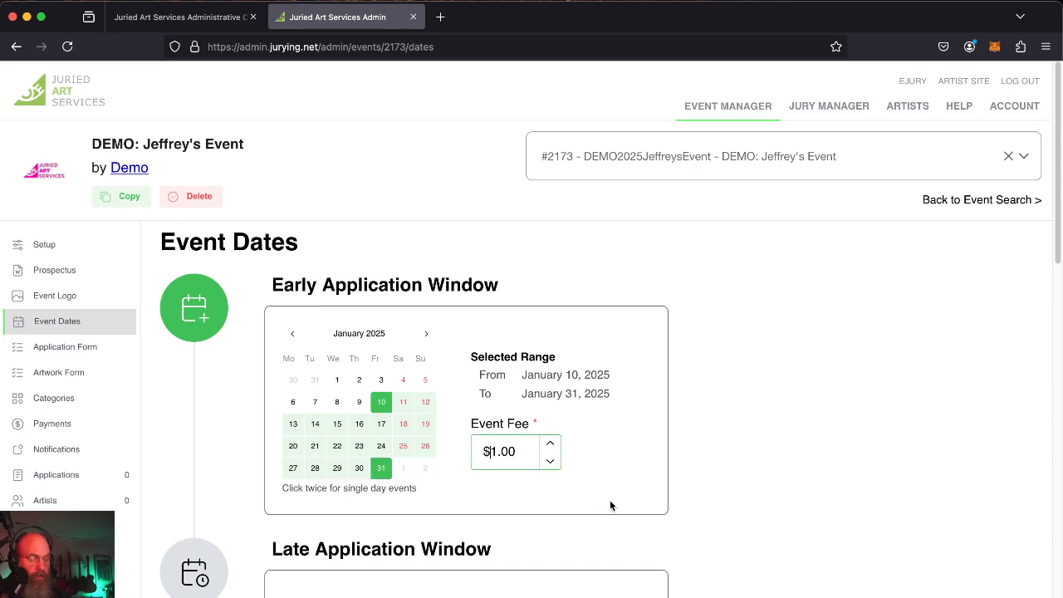
key("shift+Right")
type("30")
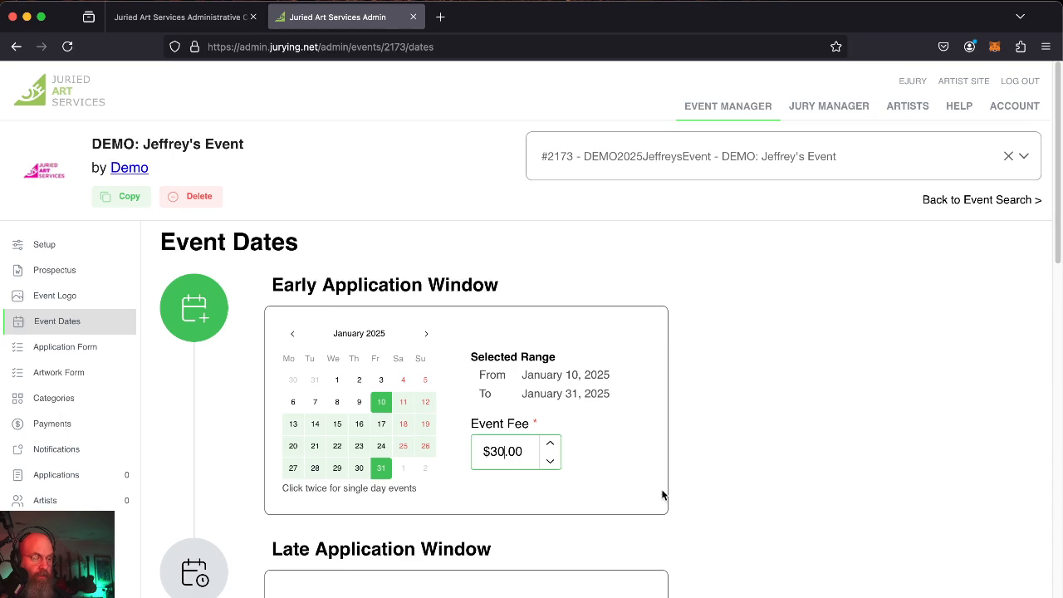
left_click(760, 493)
left_click(480, 458)
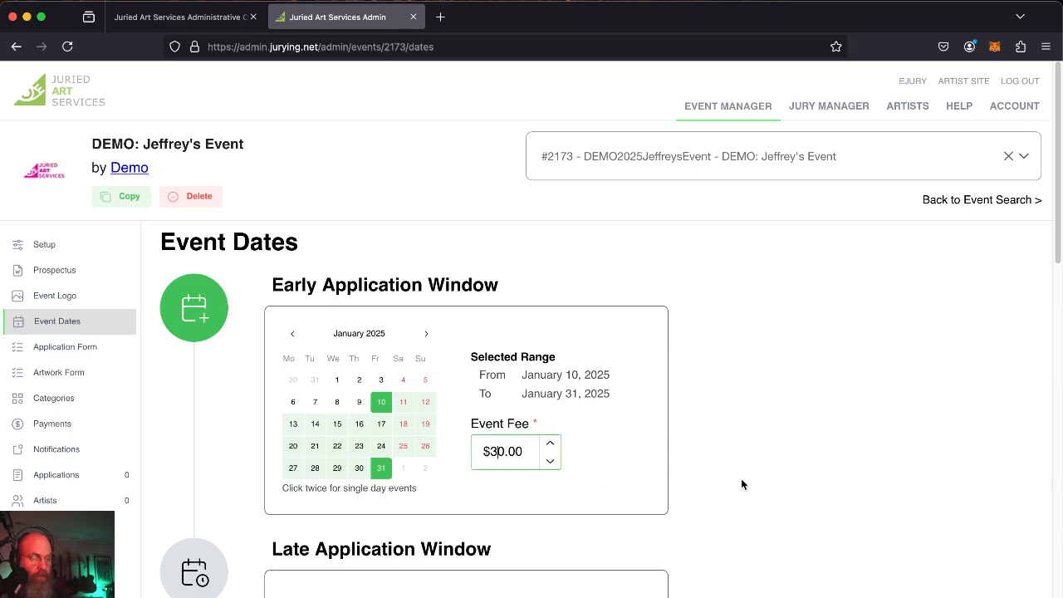
key("Delete")
Change the event fee to $50.00 and turn on Allow Late Applications.
type("5")
left_click(792, 429)
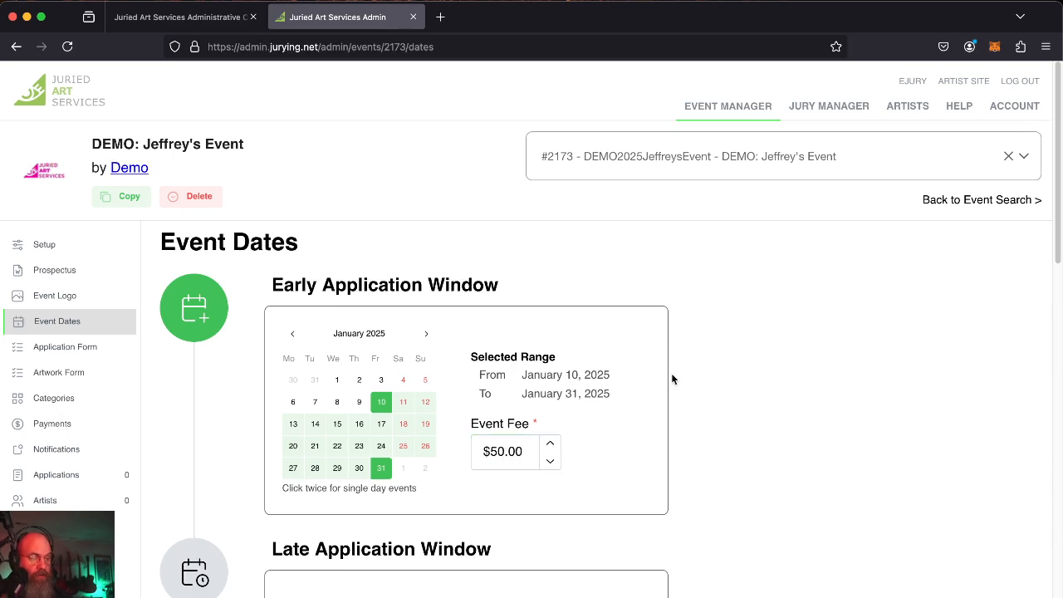
scroll(678, 349, "down", 5)
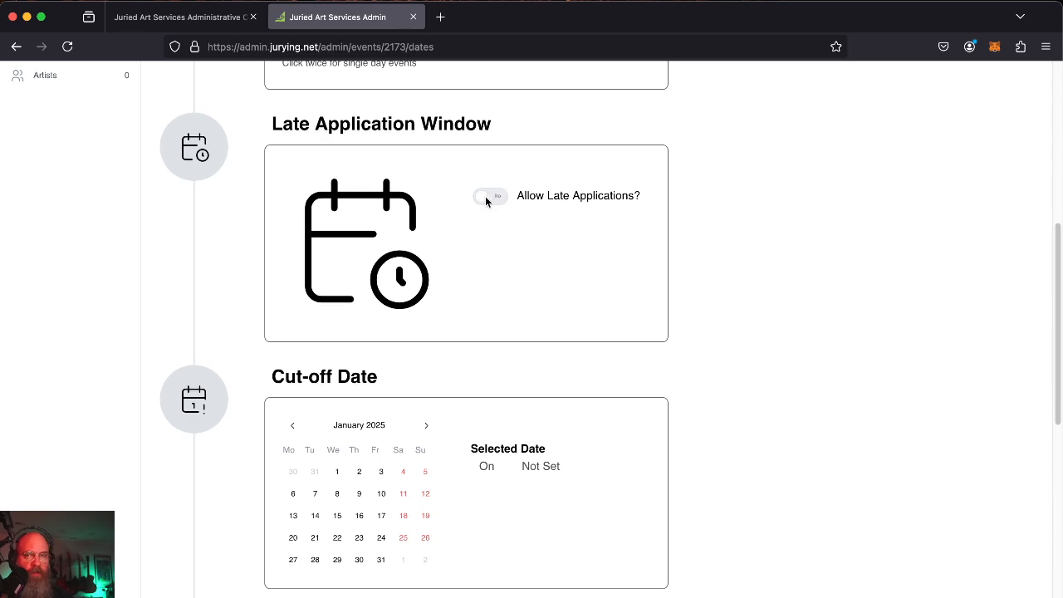
left_click(487, 200)
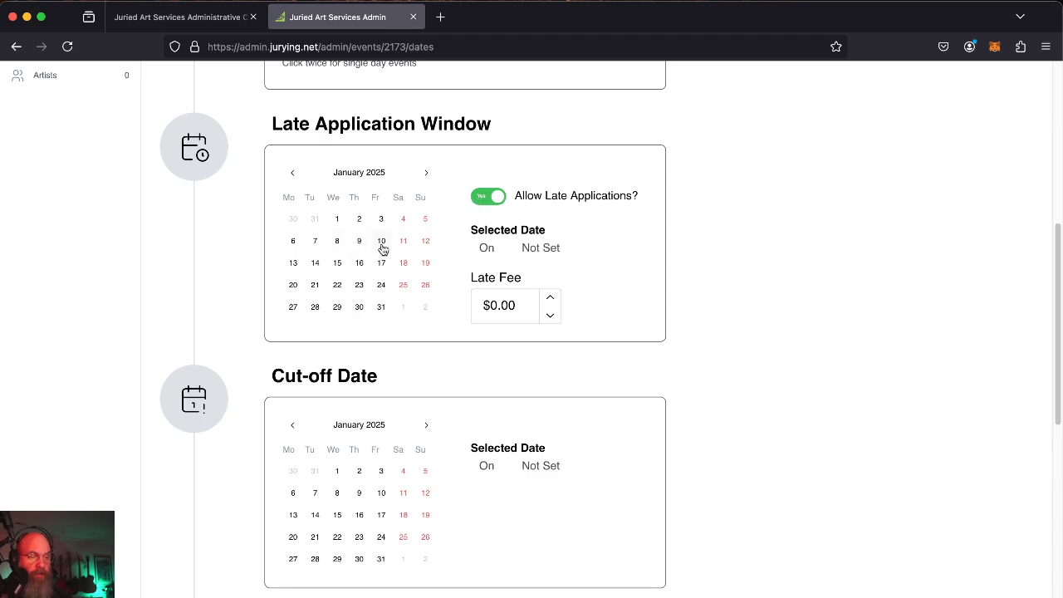
Set the late application date to February 28, 2025.
left_click(424, 175)
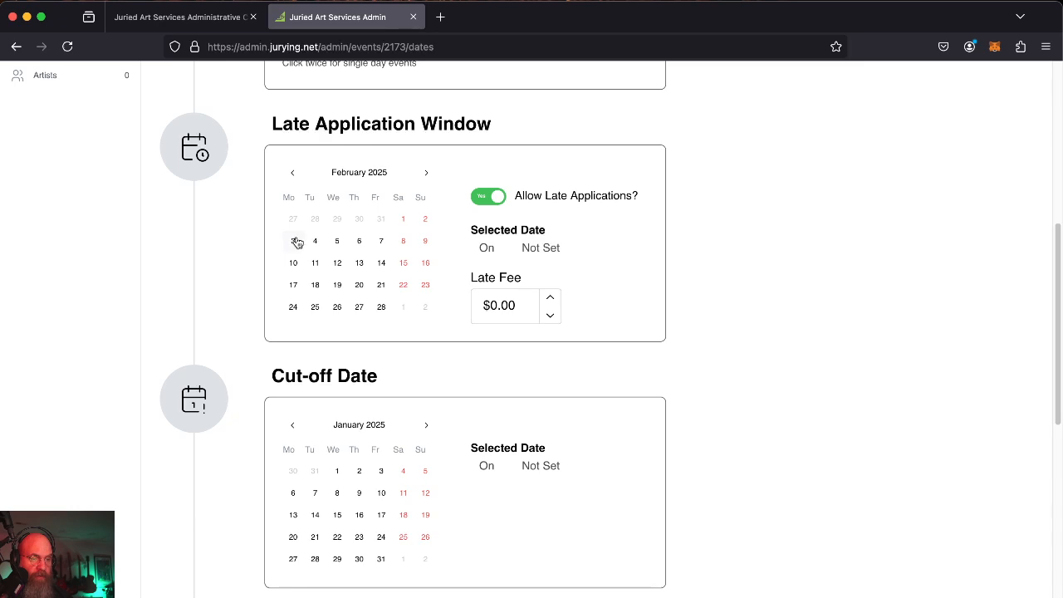
left_click(403, 219)
left_click(381, 306)
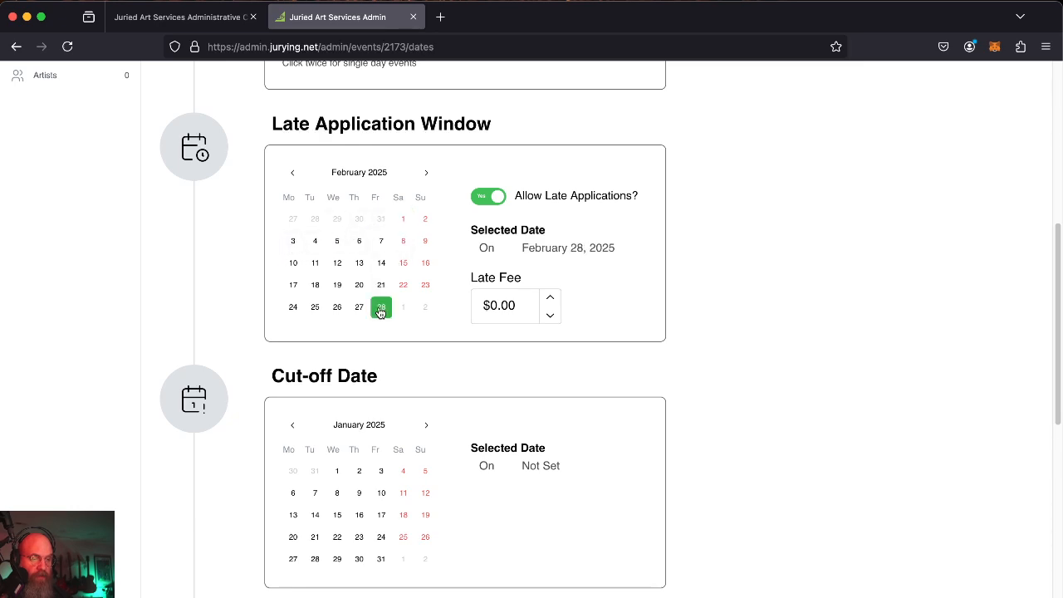
left_click(404, 221)
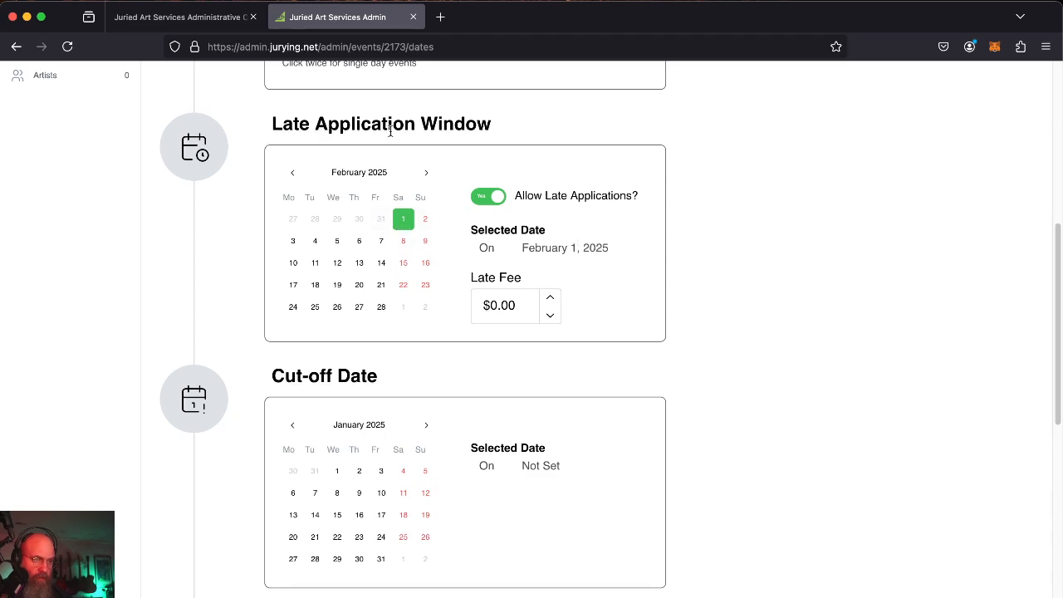
left_click(382, 285)
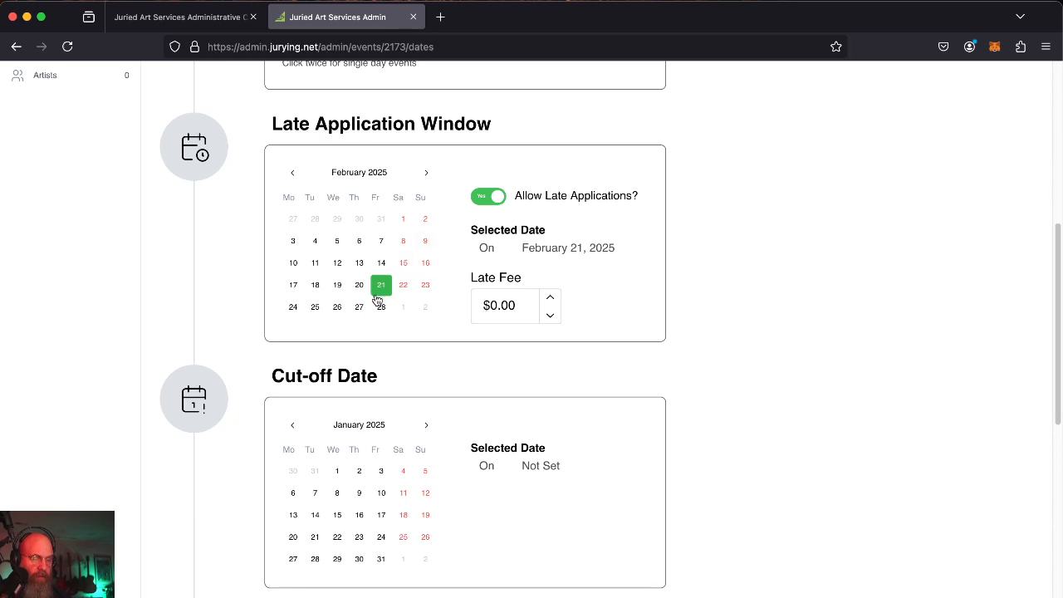
left_click(379, 306)
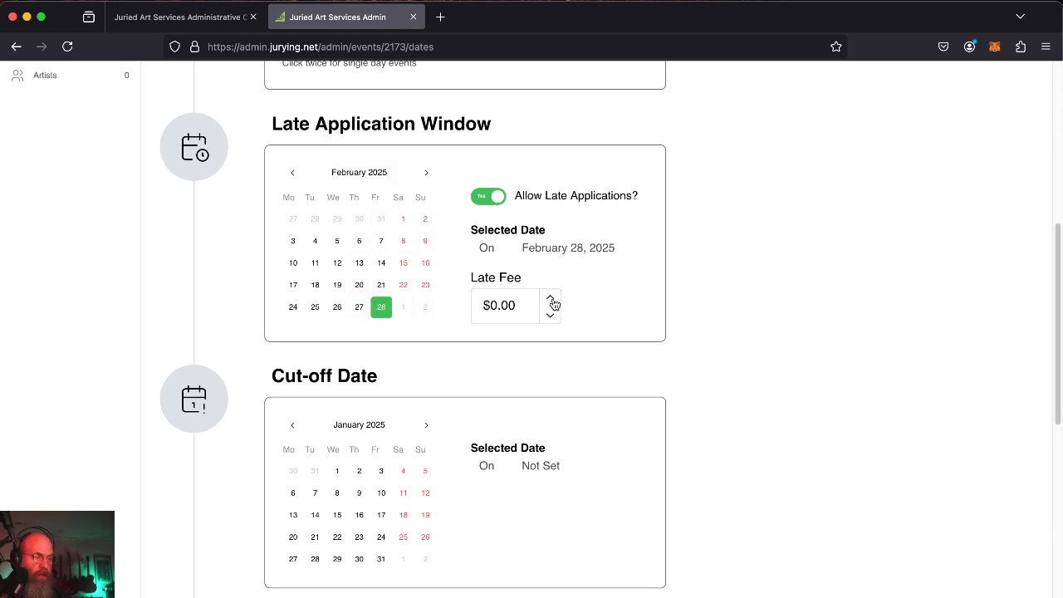
Enter a $20.00 late fee.
left_click(494, 306)
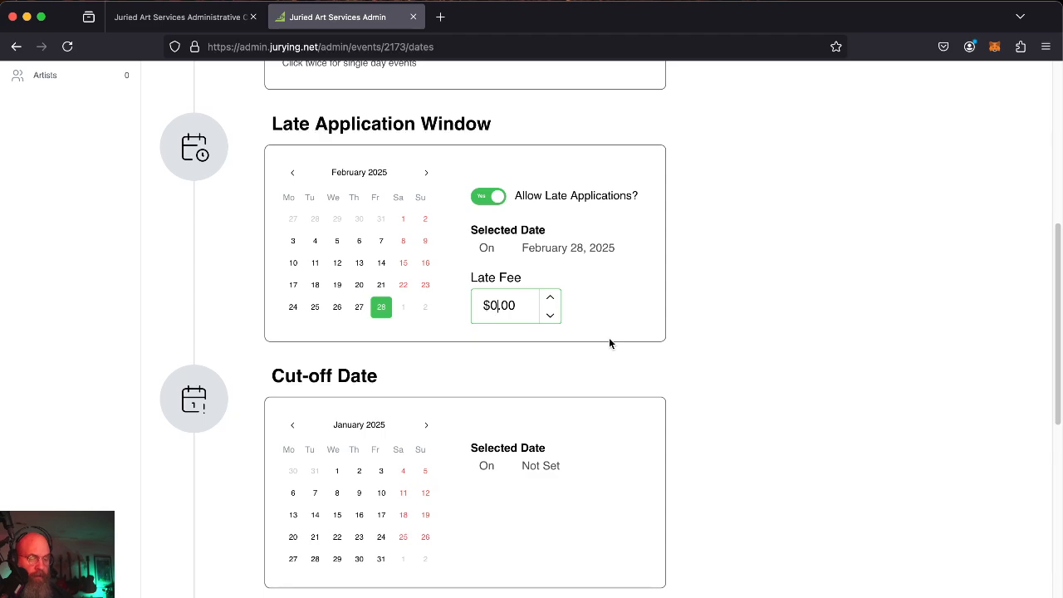
key("BackSpace")
type("20")
left_click(652, 314)
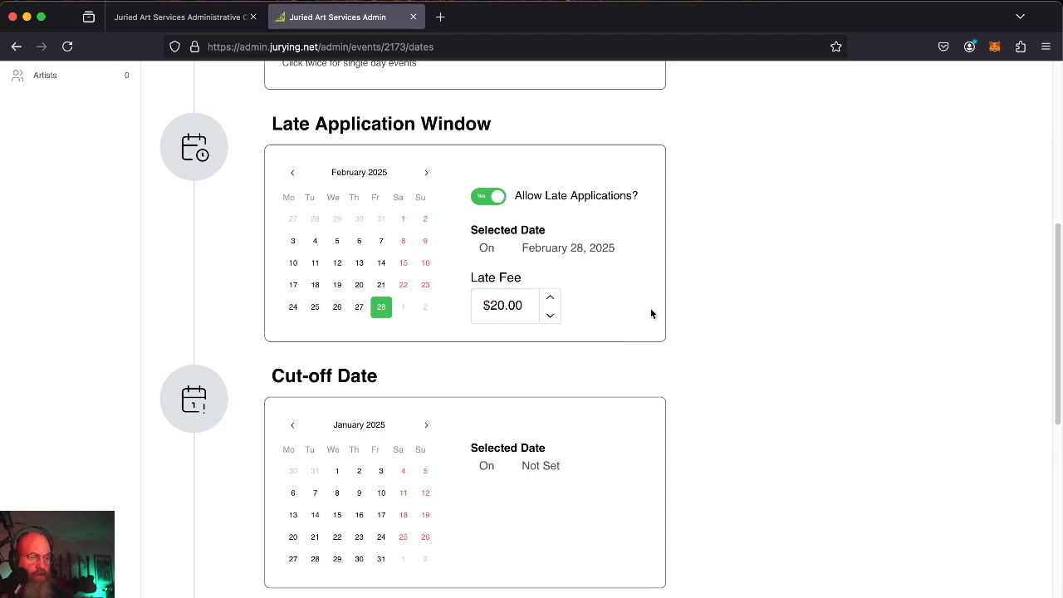
Pick February 28, 2025 in the Cut-off Date calendar.
scroll(718, 326, "down", 5)
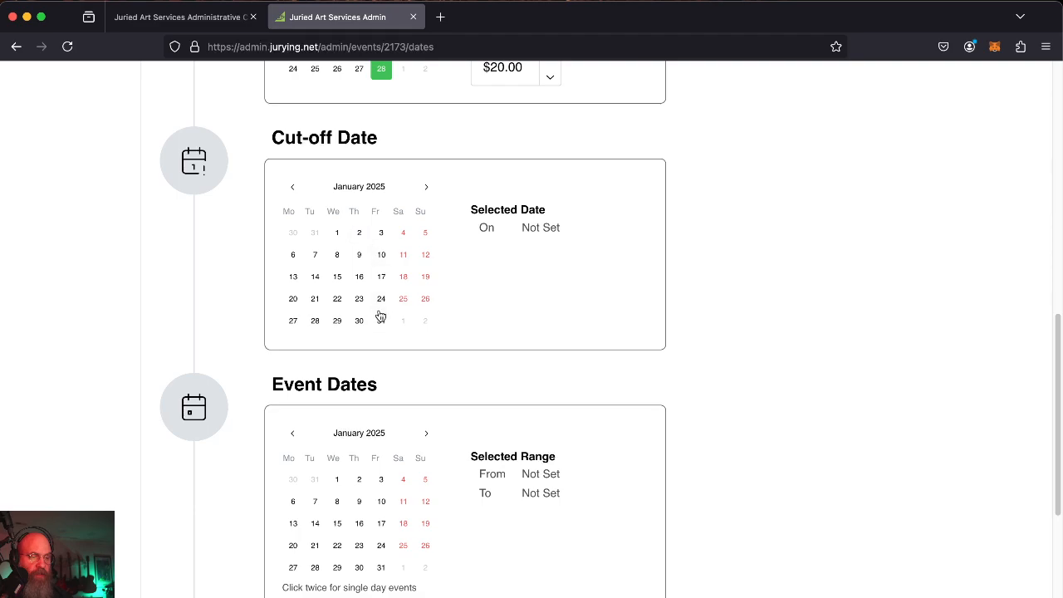
left_click(315, 321)
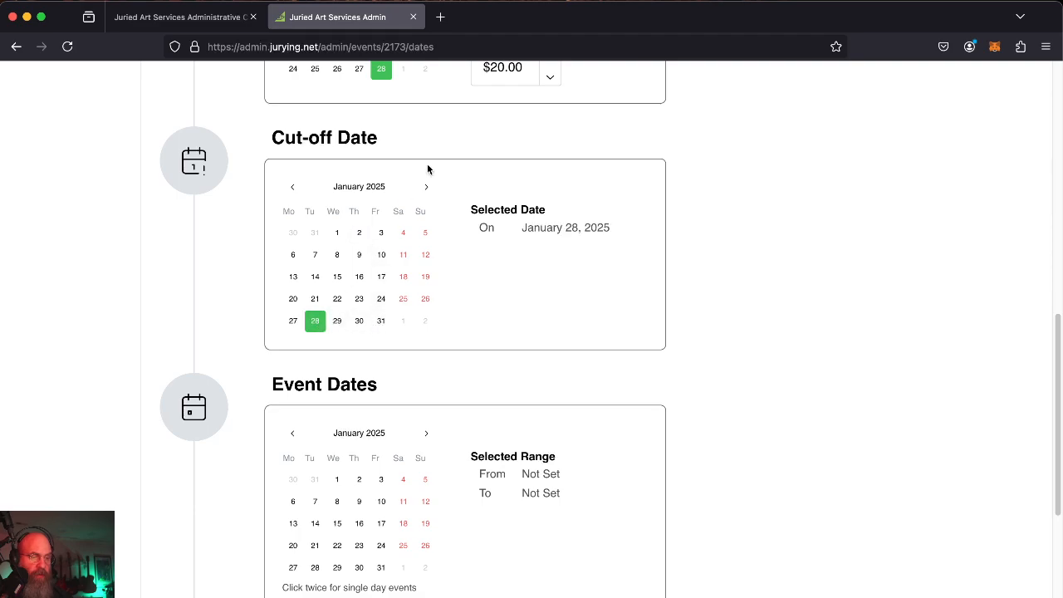
left_click(427, 186)
left_click(336, 321)
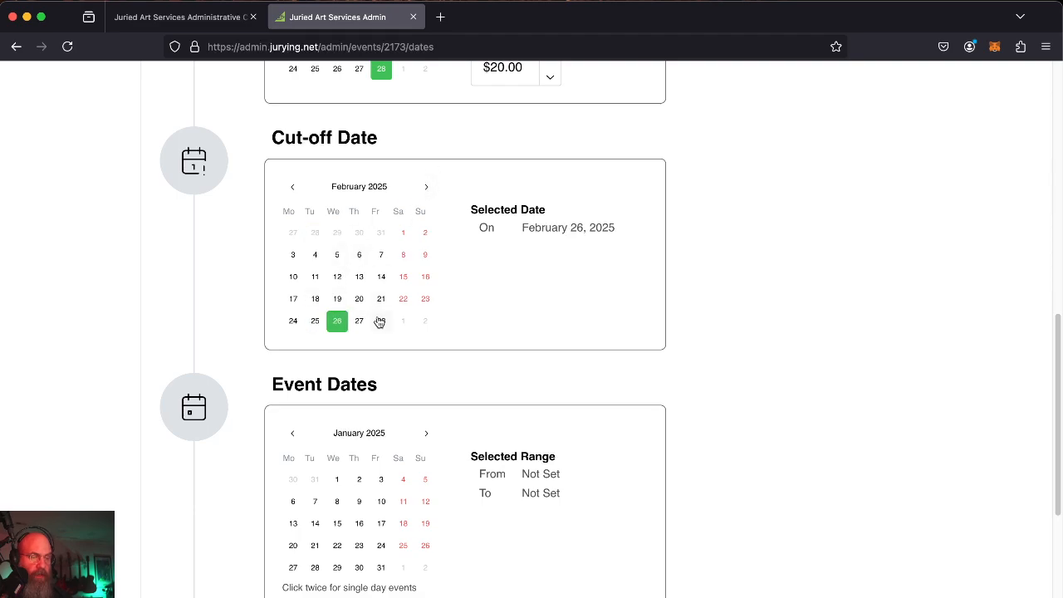
left_click(381, 322)
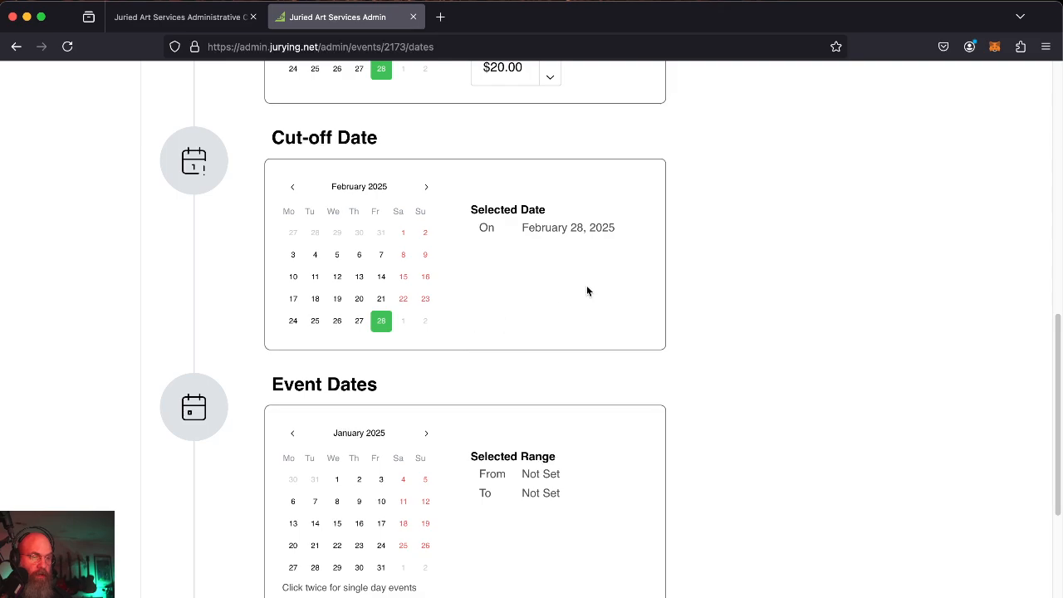
Move the Event Dates calendar to February–March 2025 and try ranges from February 28 to early March.
scroll(586, 291, "down", 5)
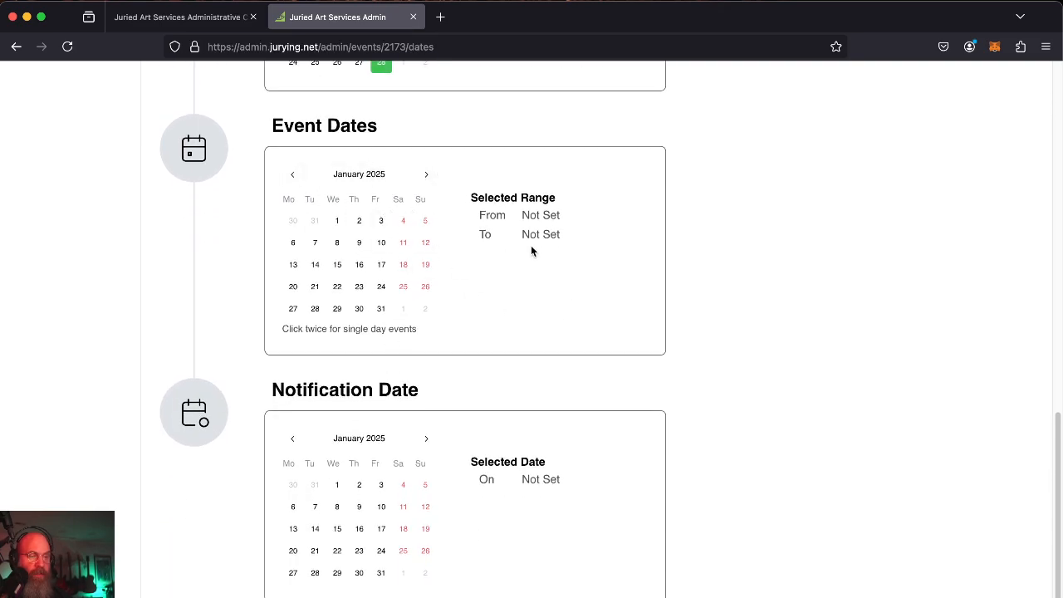
scroll(547, 246, "down", 1)
left_click(423, 145)
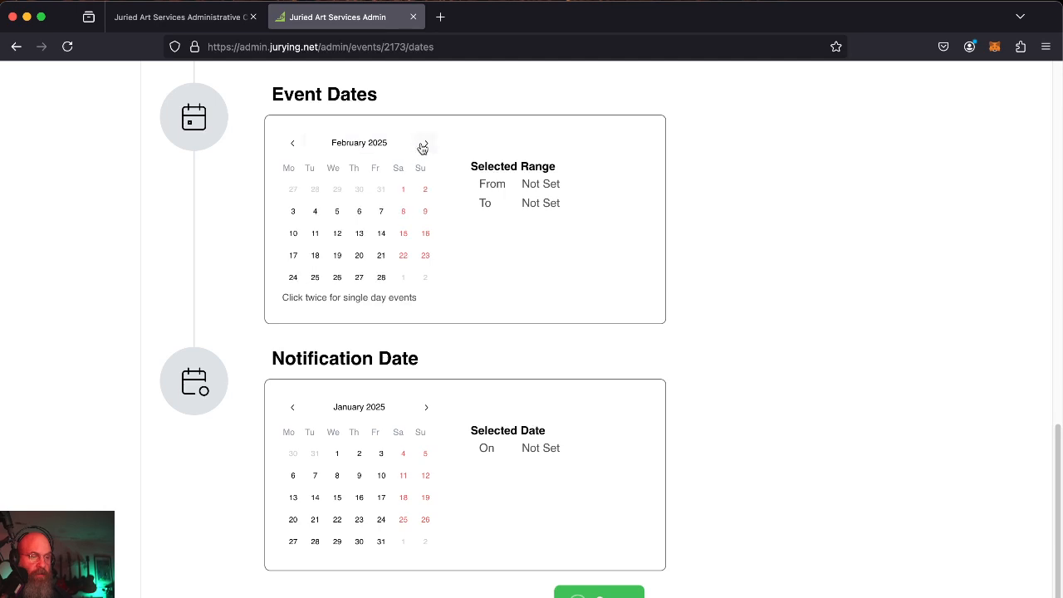
left_click(423, 146)
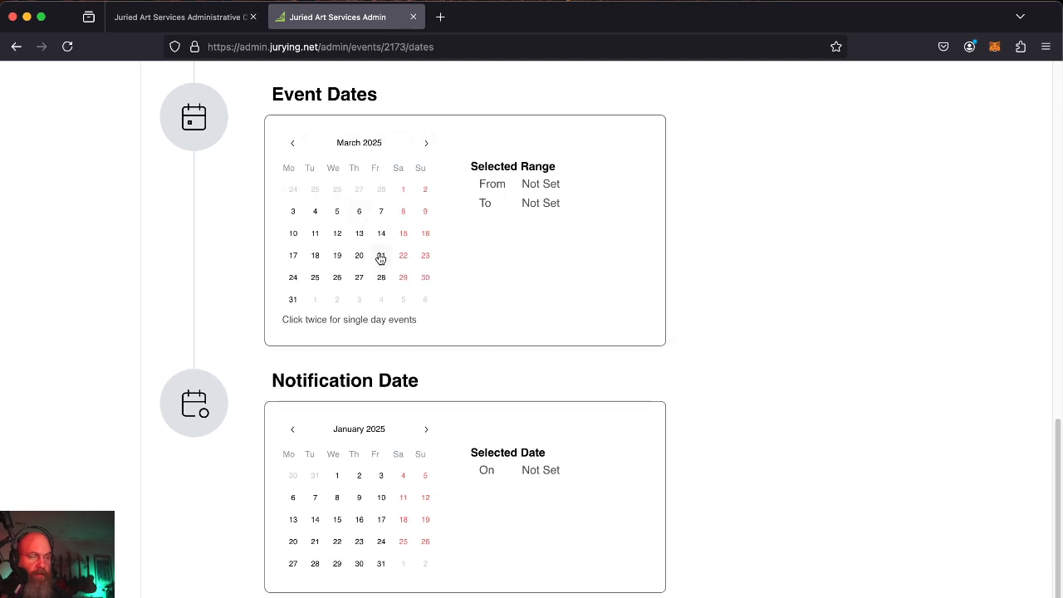
left_click(402, 192)
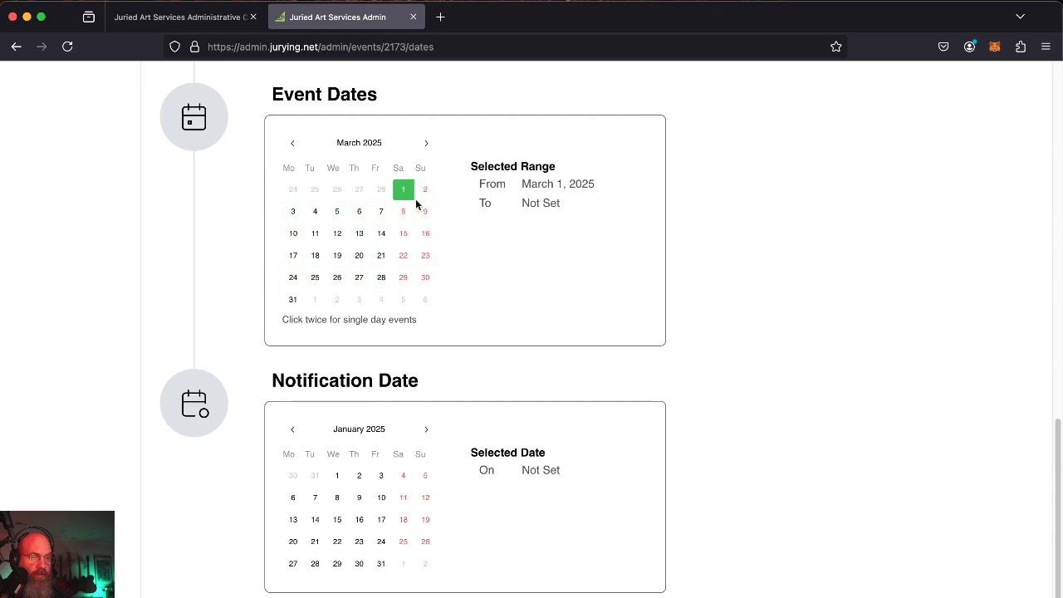
left_click(299, 216)
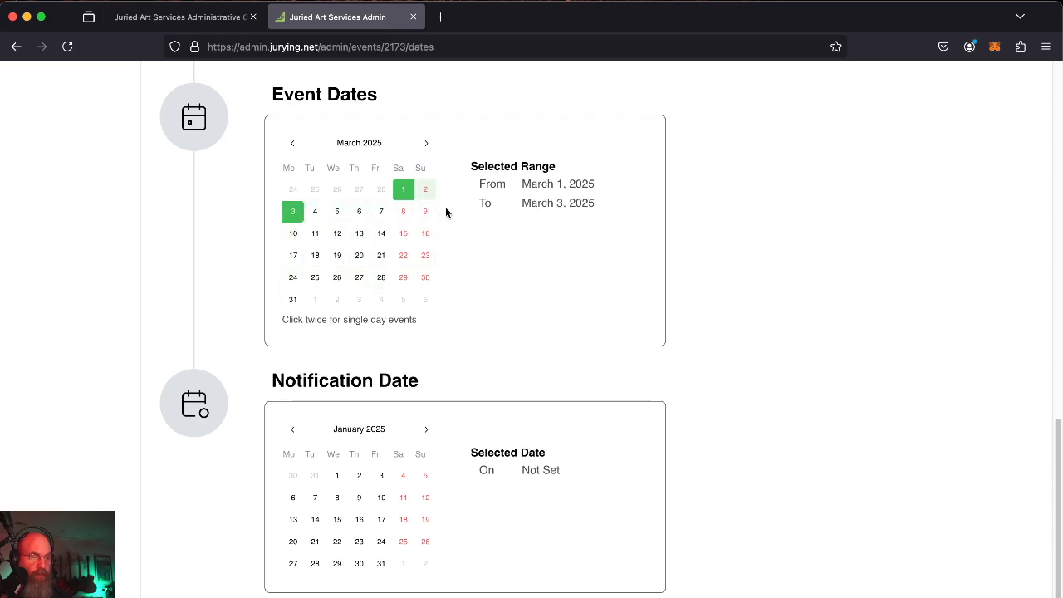
left_click(383, 191)
left_click(426, 191)
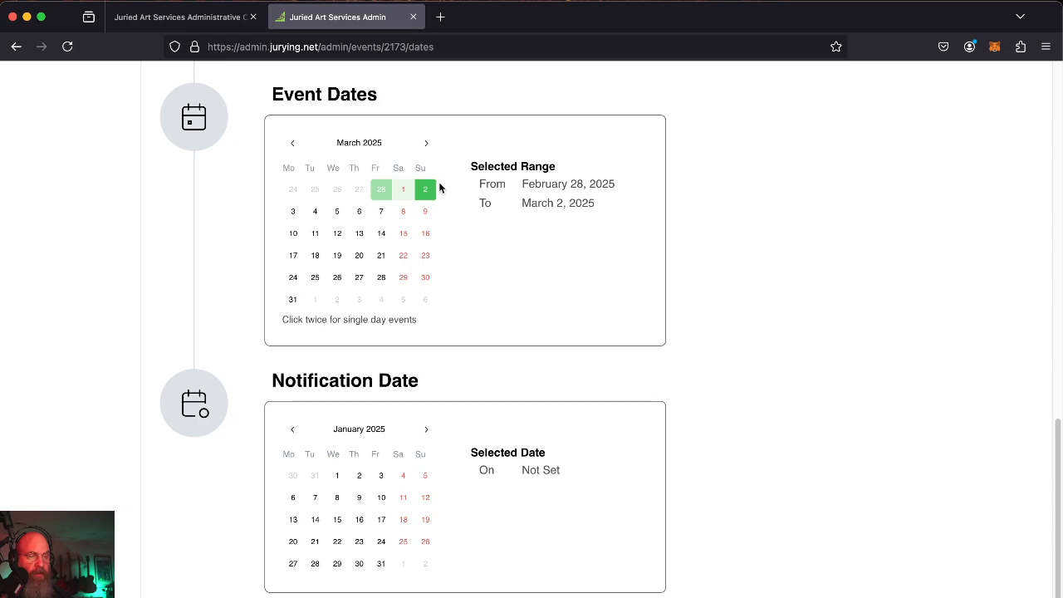
Set the Event Dates range to February 28 through February 28, 2025.
scroll(439, 188, "up", 2)
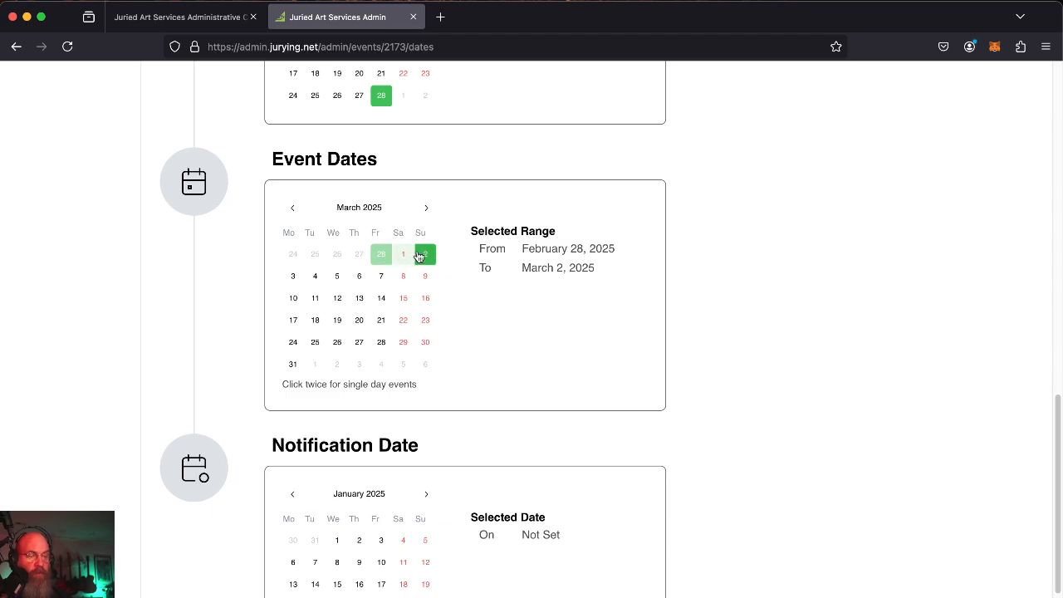
left_click(385, 262)
left_click(383, 264)
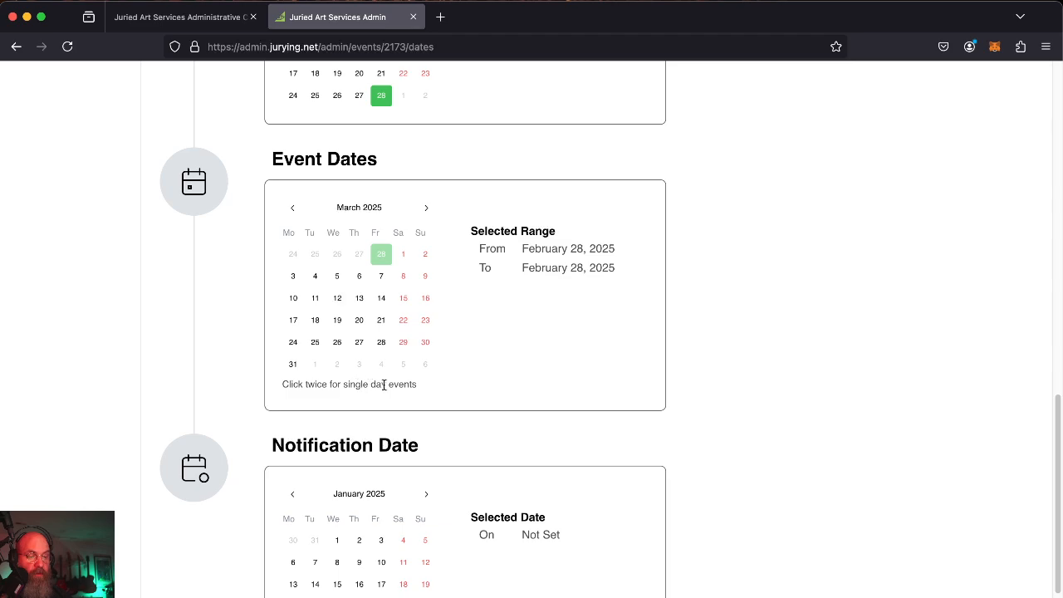
left_click_drag(418, 387, 285, 385)
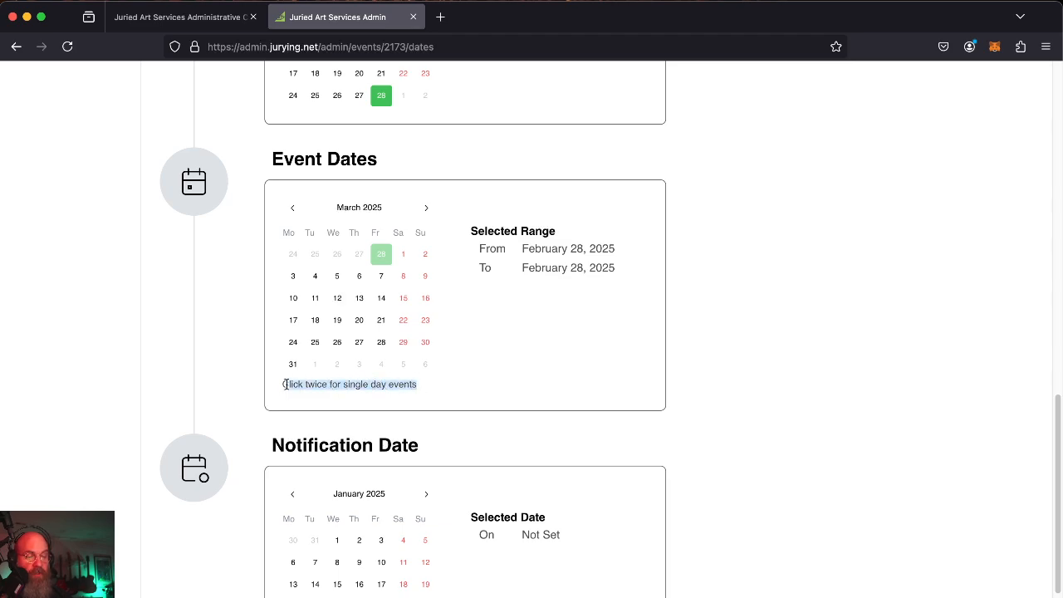
left_click(554, 291)
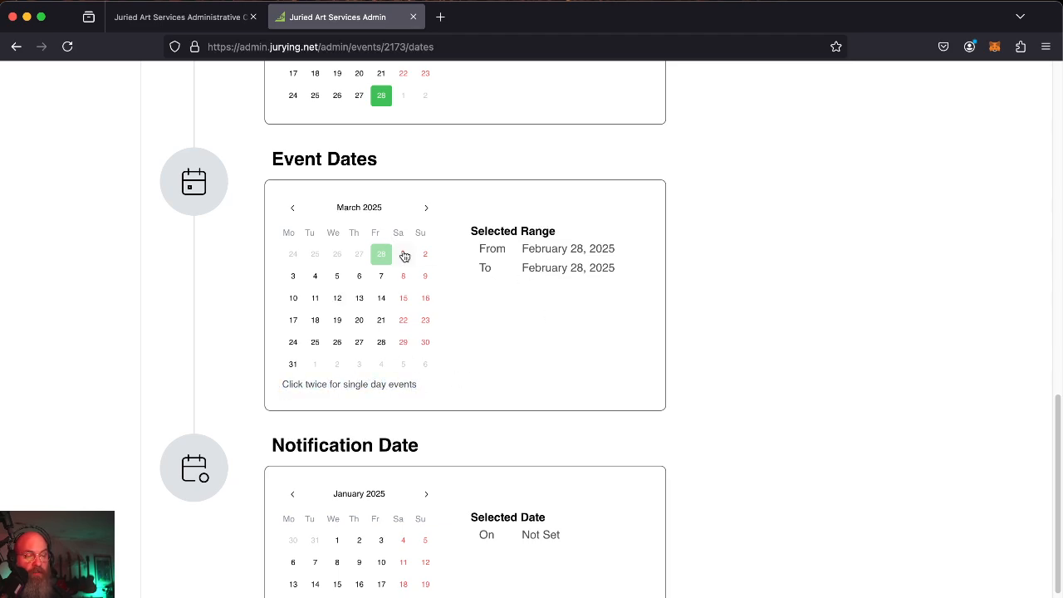
scroll(495, 314, "down", 3)
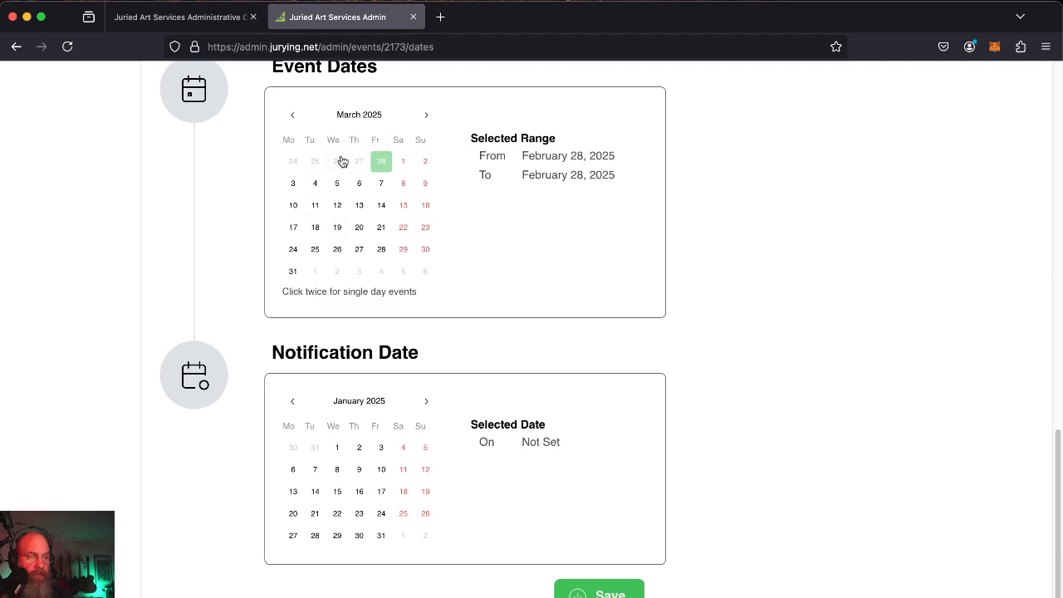
scroll(475, 410, "up", 1)
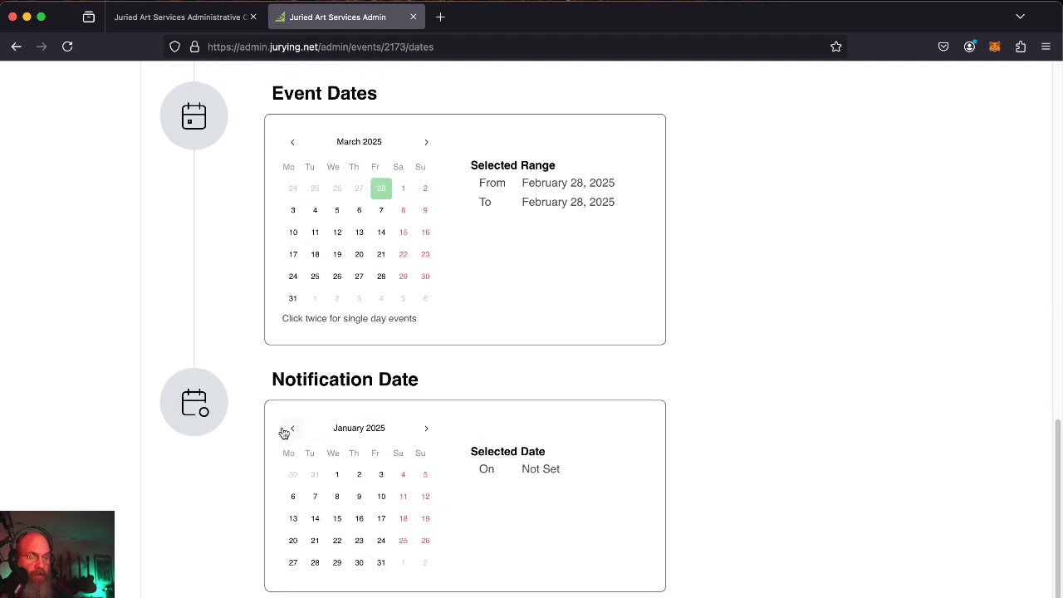
Advance the Notification Date calendar to March 2025, pick the 1st, and save.
left_click(424, 432)
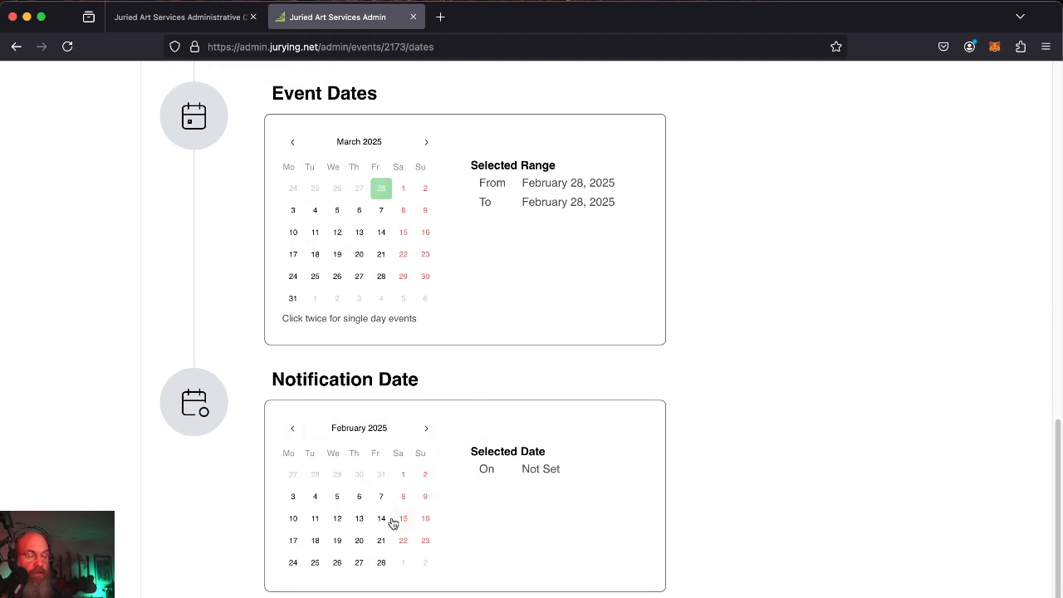
left_click(428, 431)
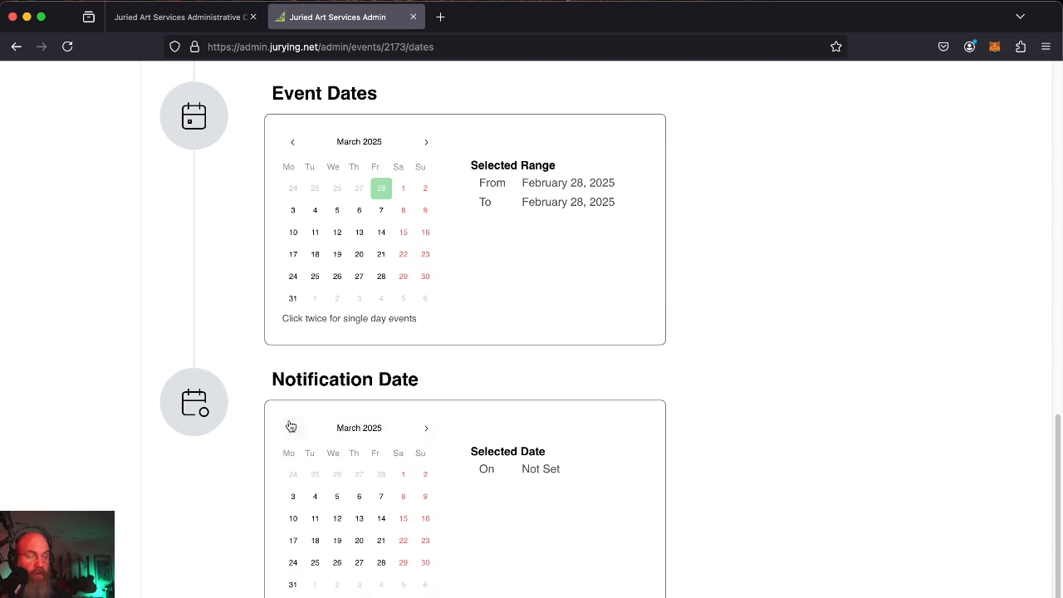
left_click(403, 476)
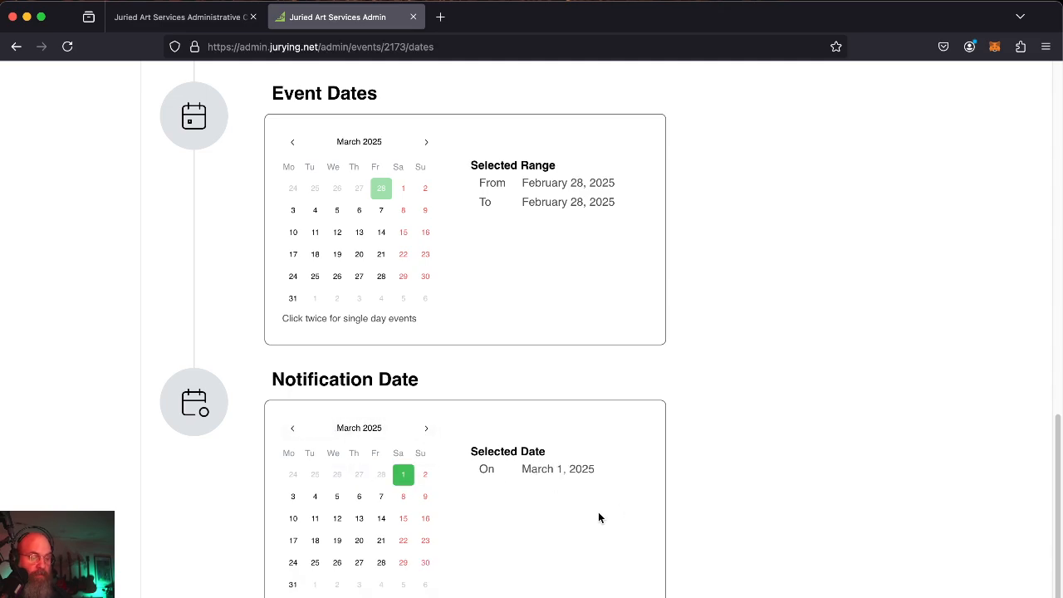
scroll(594, 521, "down", 2)
scroll(376, 356, "up", 1)
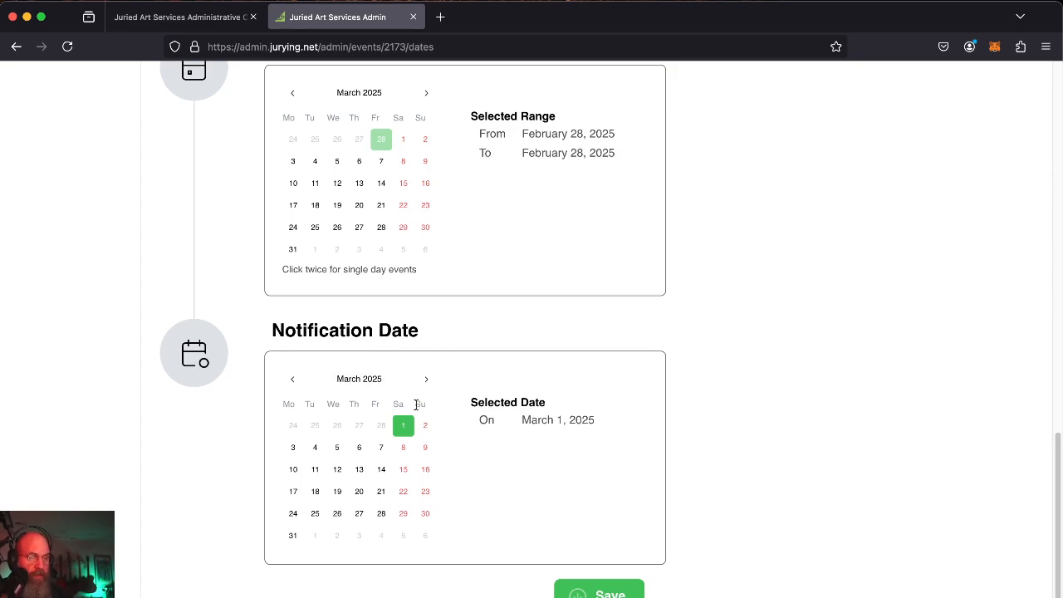
left_click(604, 592)
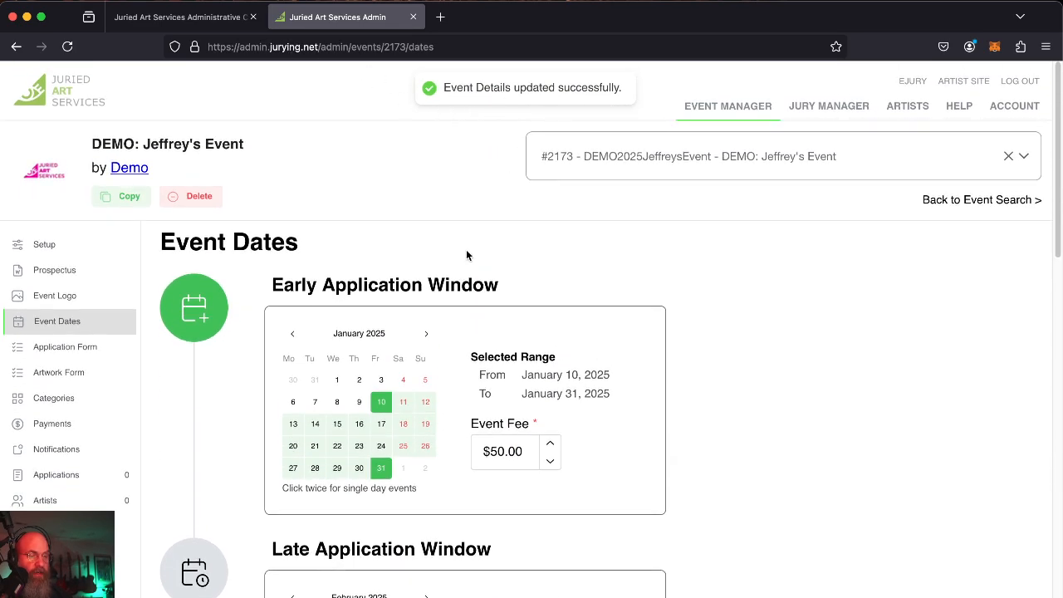
Load the public juriedartservices.com site in a new browser tab.
key("super+t")
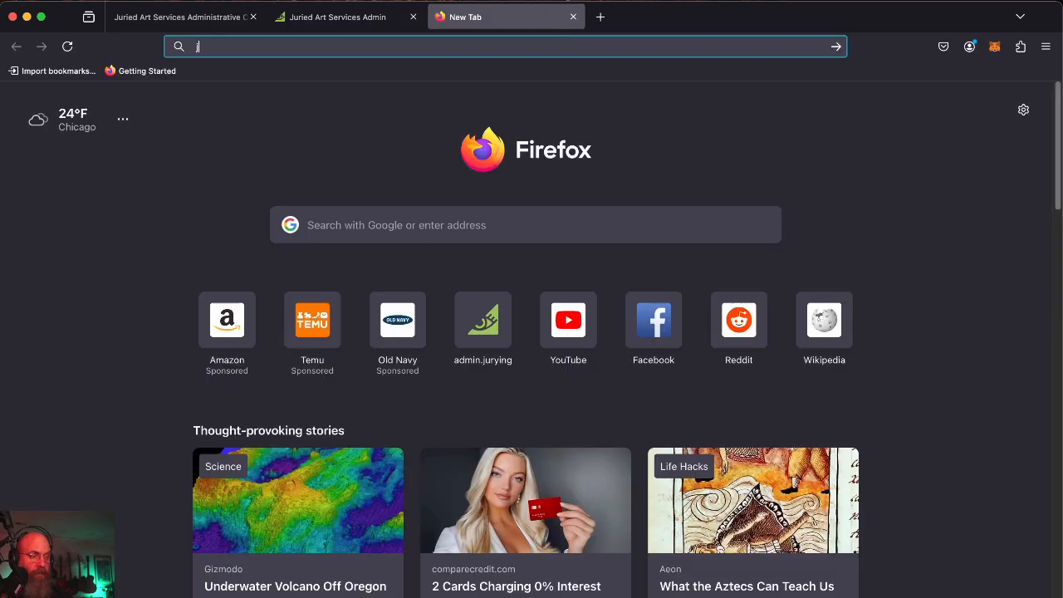
type("juriedar")
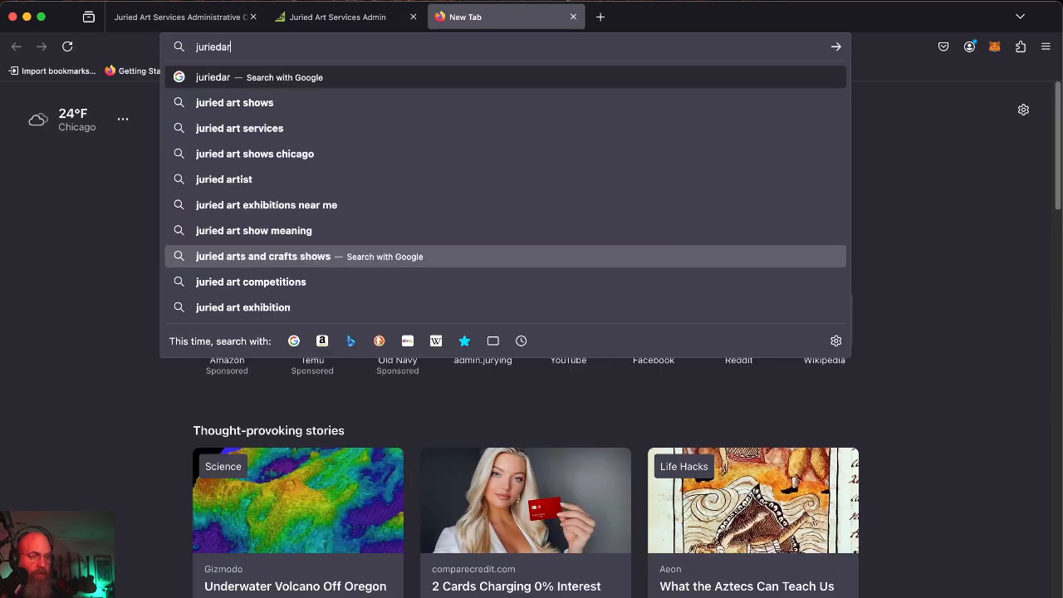
type("tservices.com")
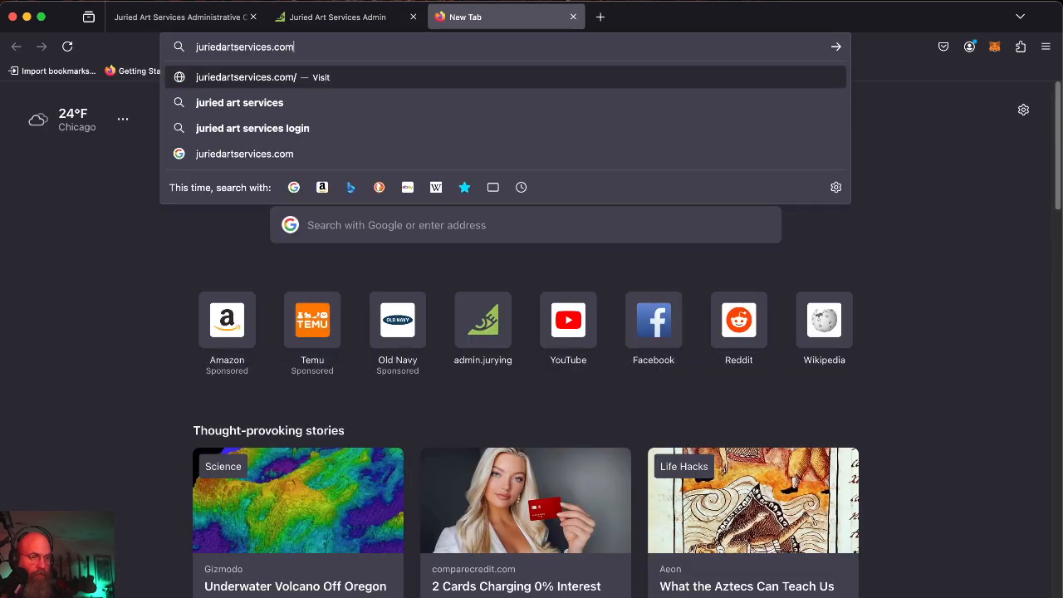
key("Return")
scroll(267, 258, "down", 2)
scroll(267, 258, "down", 8)
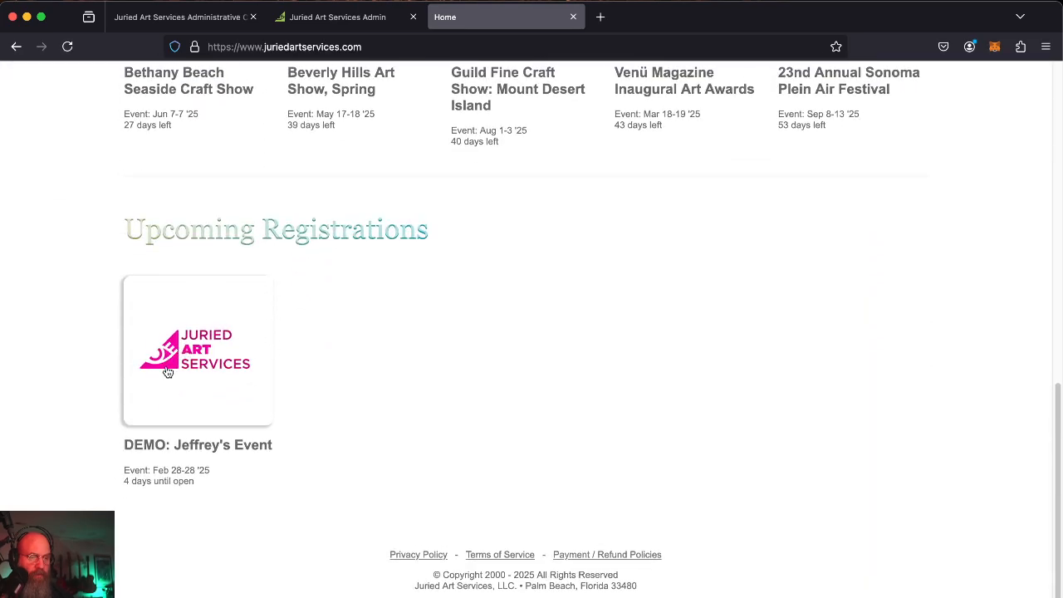
Review DEMO: Jeffrey's Event's public page with its dates and fees, then close the tab.
left_click(189, 399)
scroll(487, 373, "down", 15)
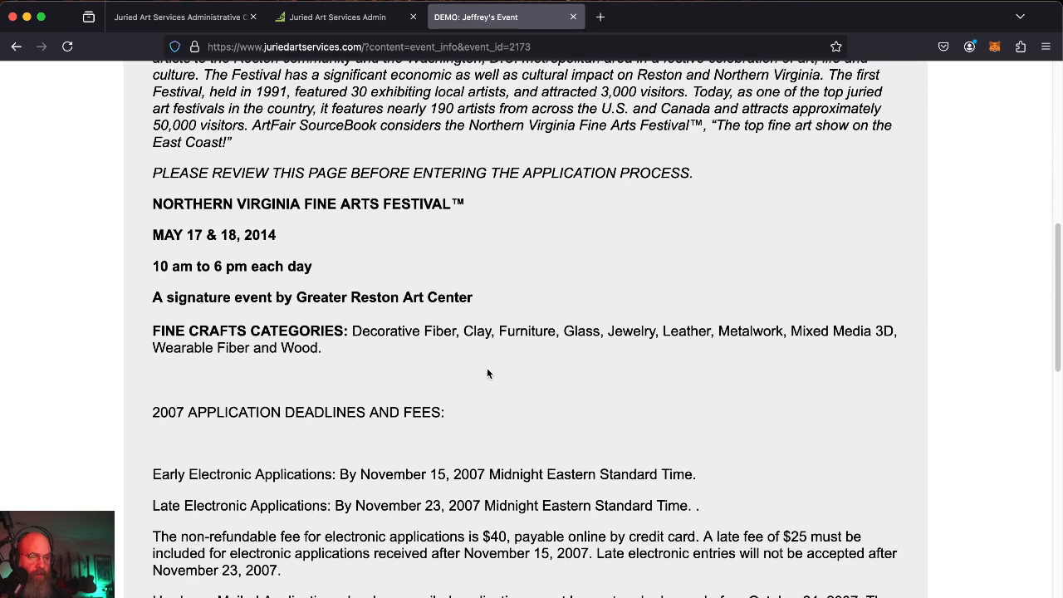
scroll(487, 368, "up", 5)
scroll(488, 374, "down", 1)
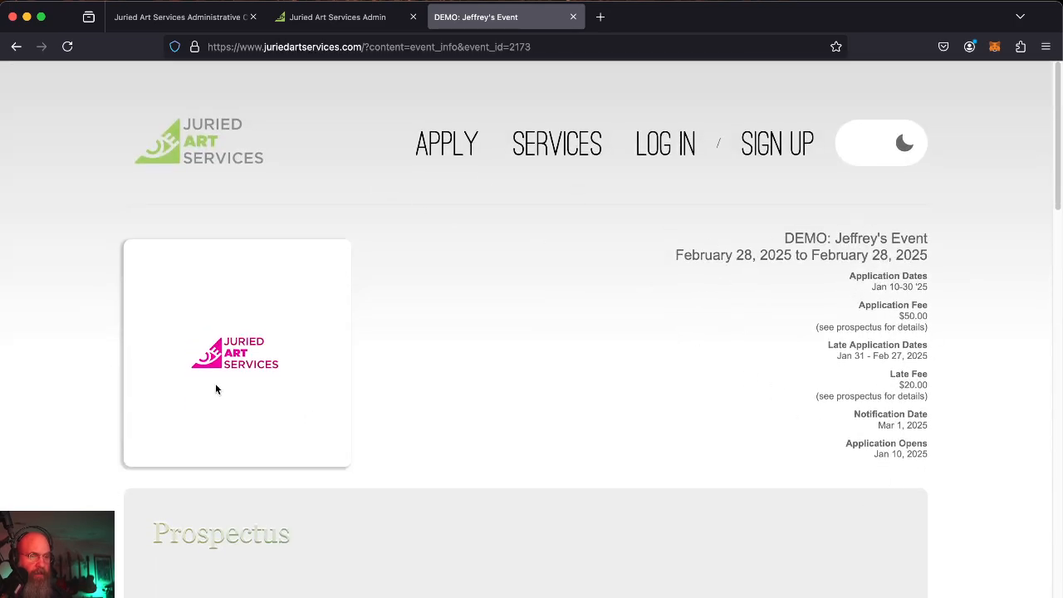
left_click(572, 18)
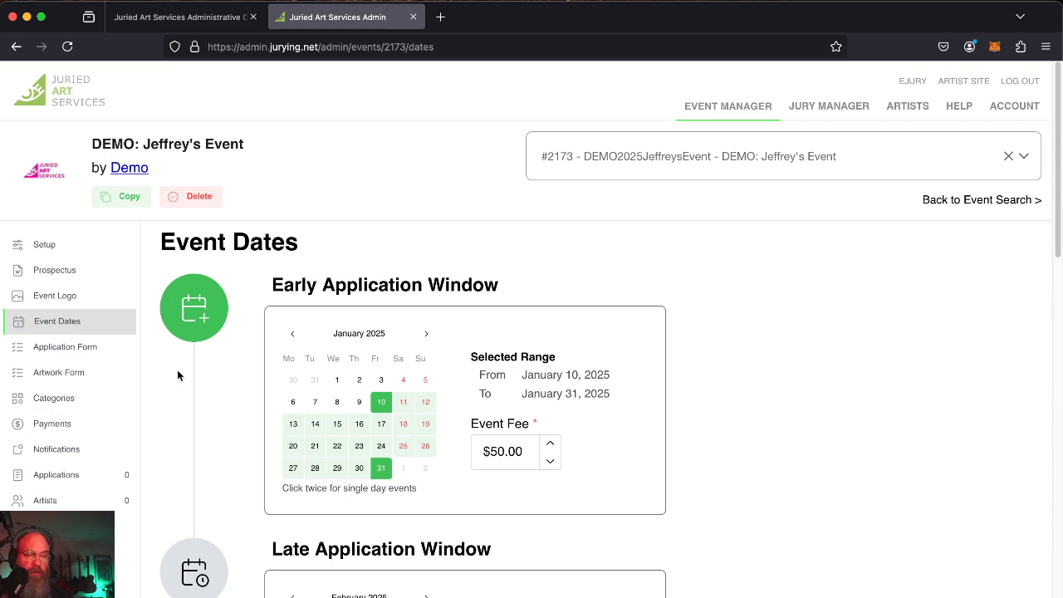
Switch the admin from Jeffrey's Event to the #6 DEMO: Craft Show event.
left_click(68, 477)
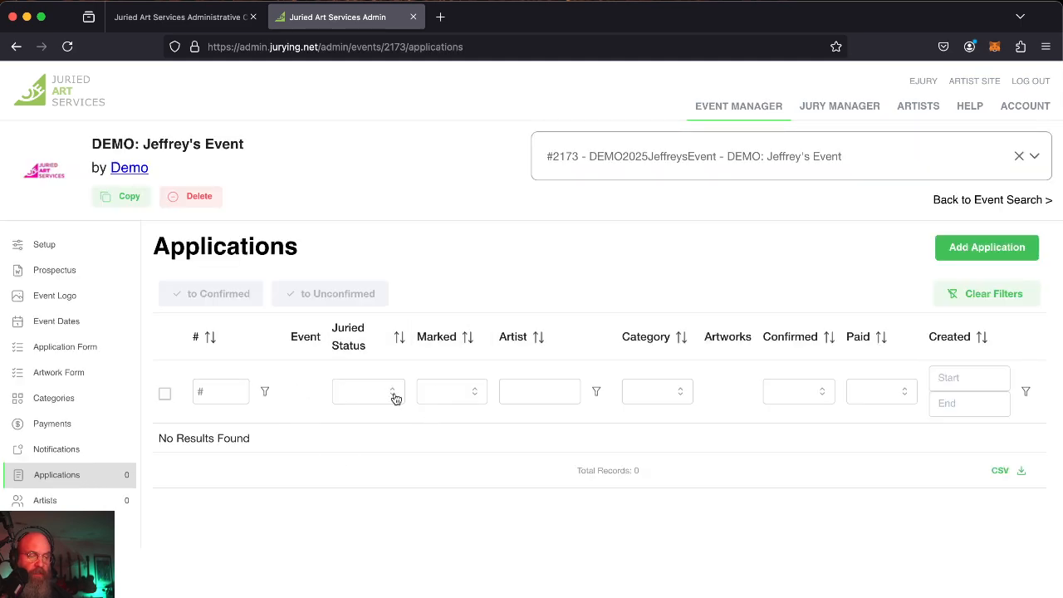
left_click(665, 140)
scroll(655, 329, "down", 3)
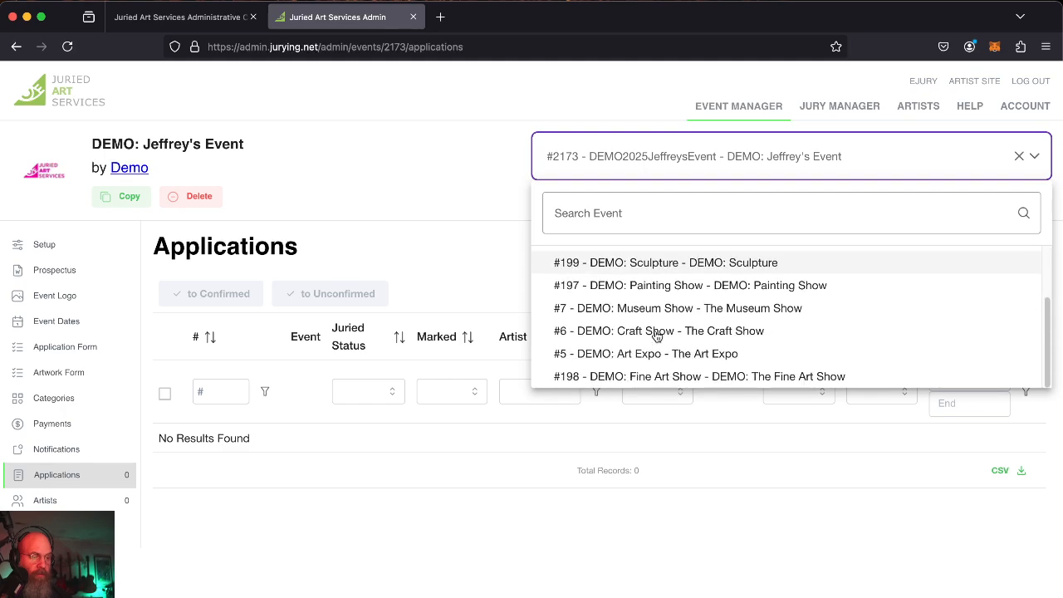
left_click(671, 333)
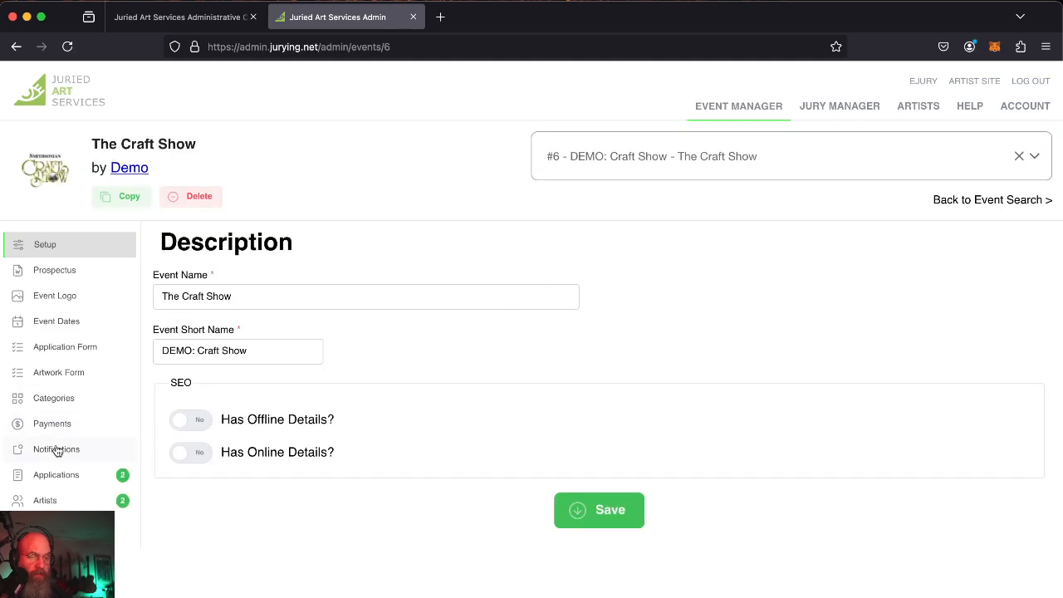
Review The Craft Show's applications, artists and notification templates, ending on its setup description.
left_click(52, 474)
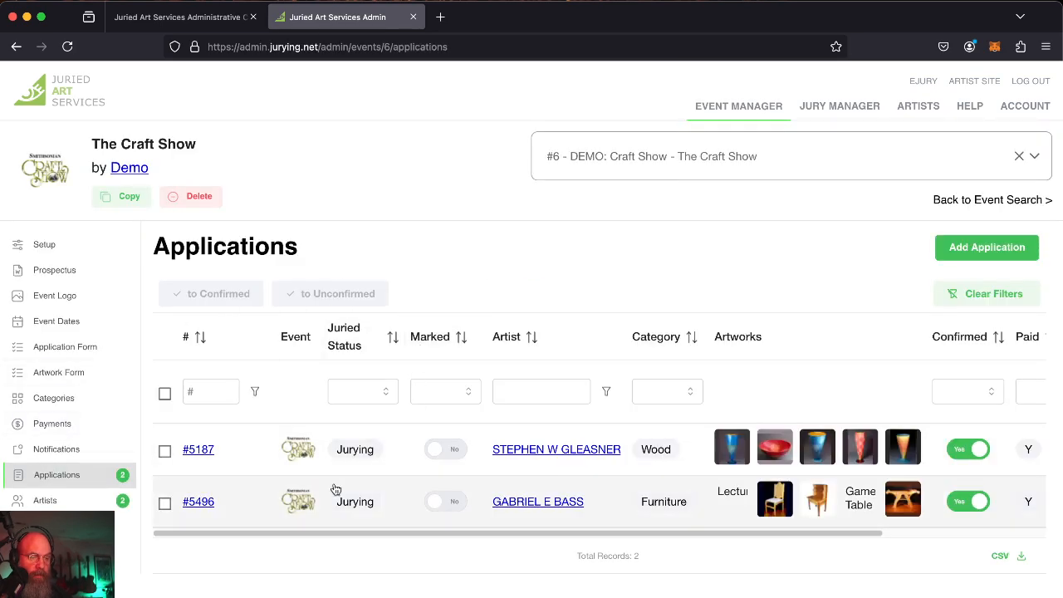
scroll(333, 490, "right", 5)
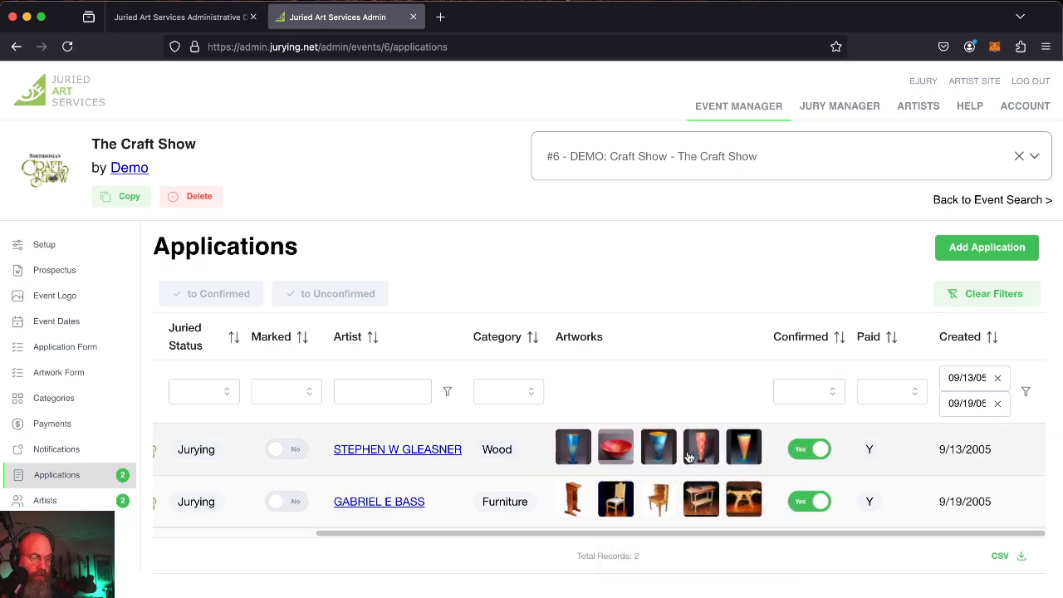
mouse_move(654, 455)
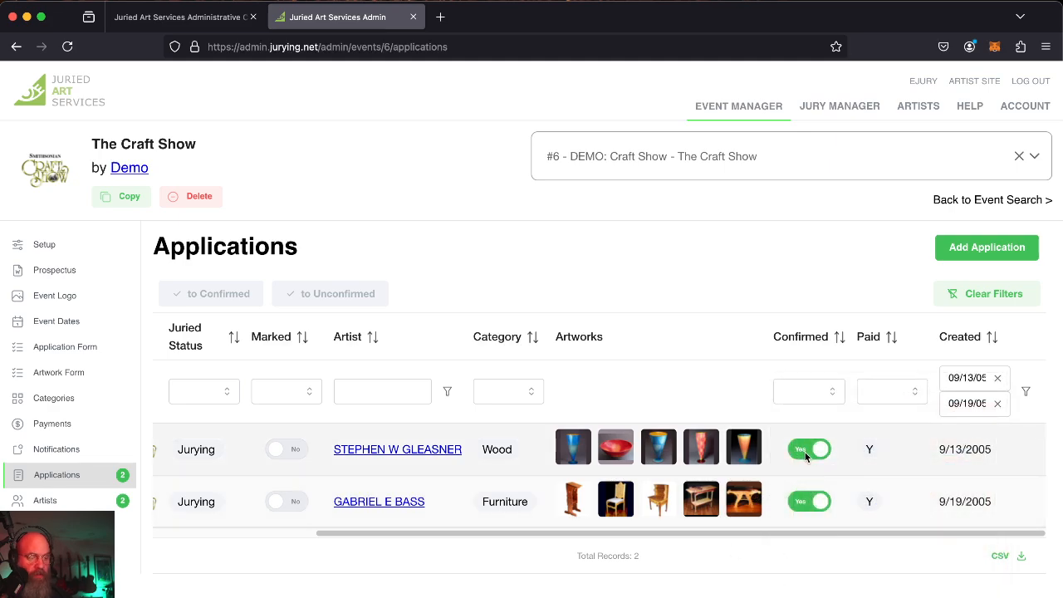
scroll(570, 482, "left", 5)
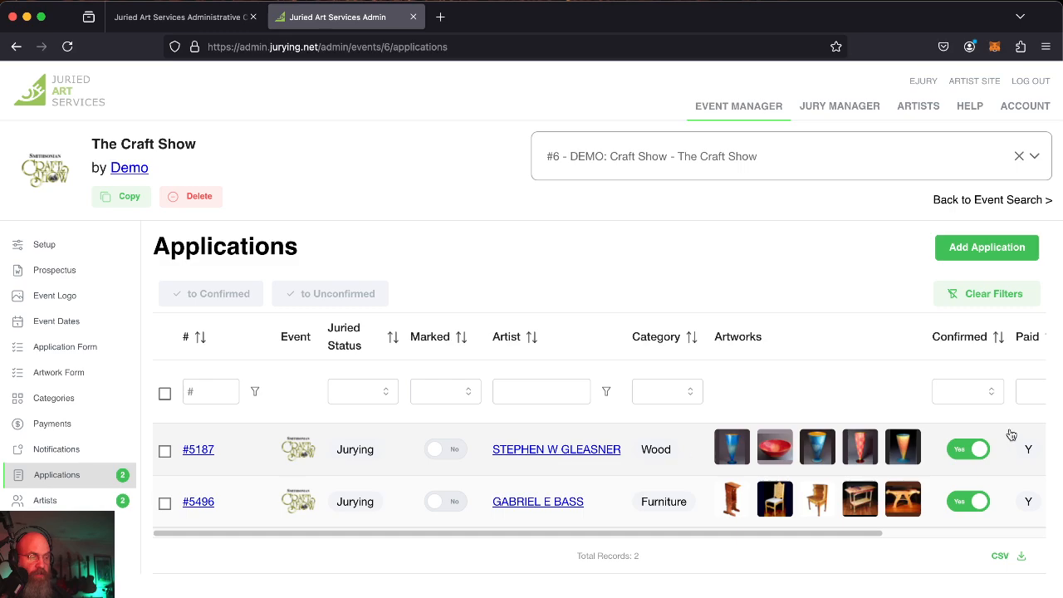
left_click(46, 501)
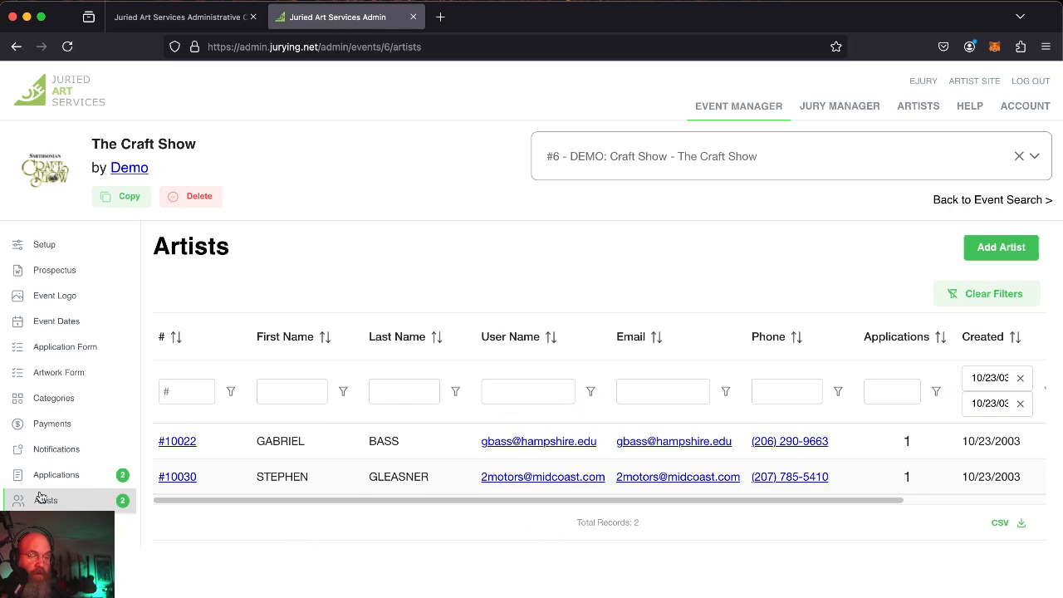
left_click(71, 456)
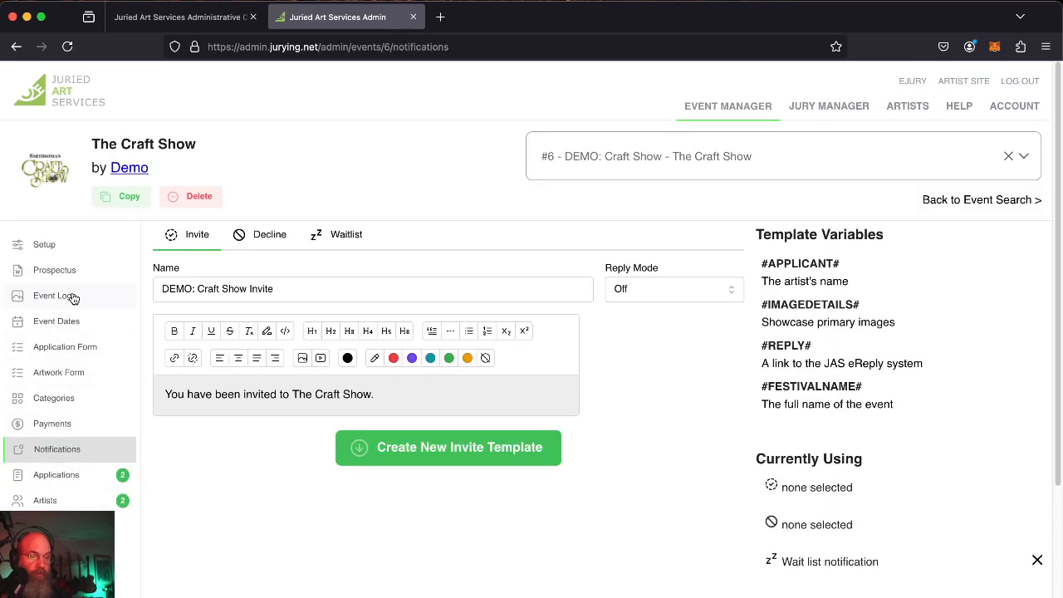
left_click(43, 248)
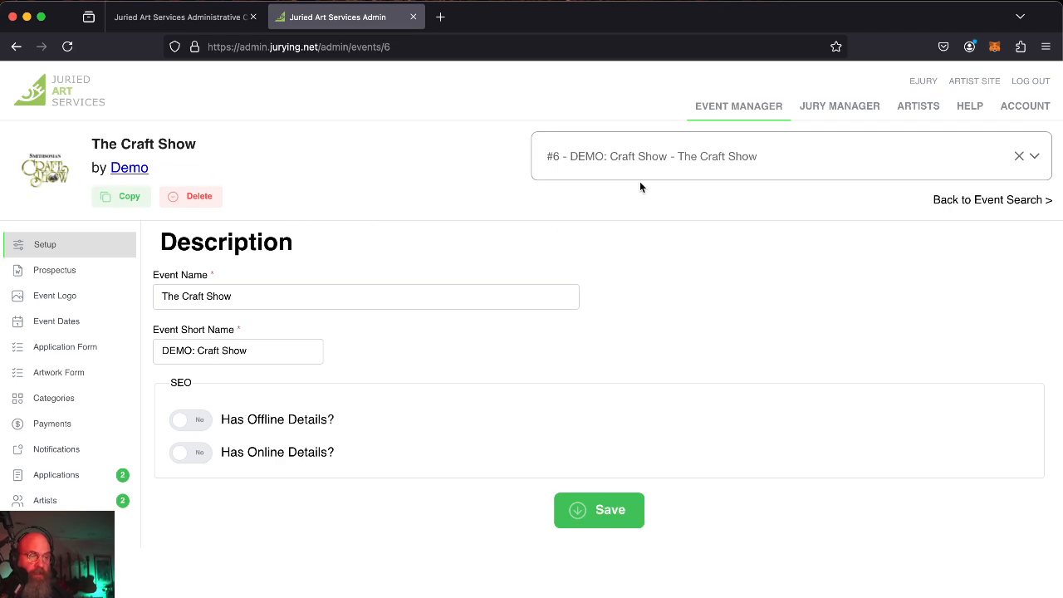
Switch back to #2173 DEMO: Jeffrey's Event, starting a copy but cancelling it.
left_click(667, 173)
scroll(661, 303, "down", 1)
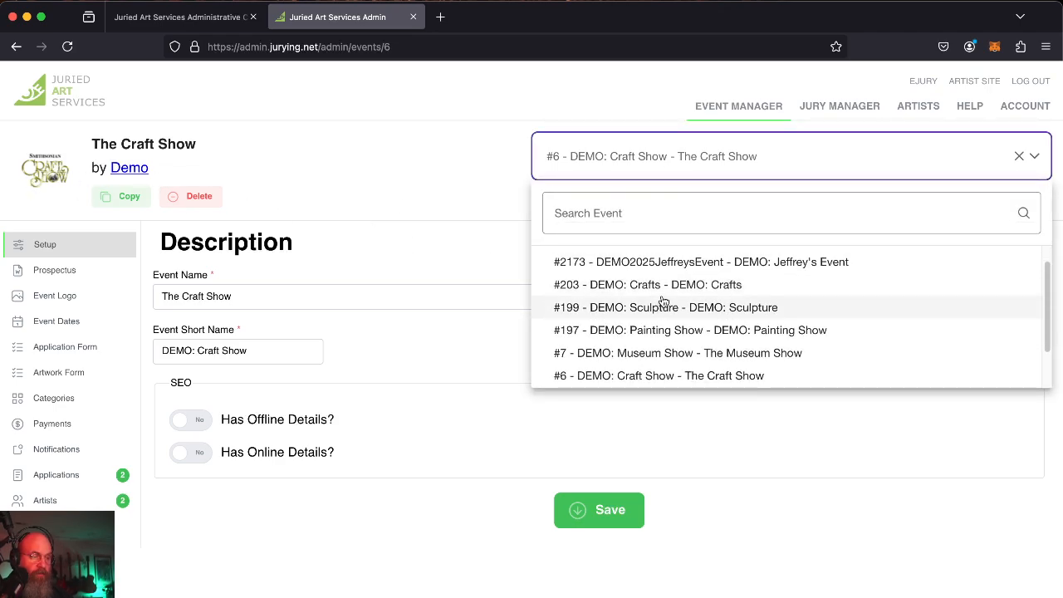
left_click(712, 262)
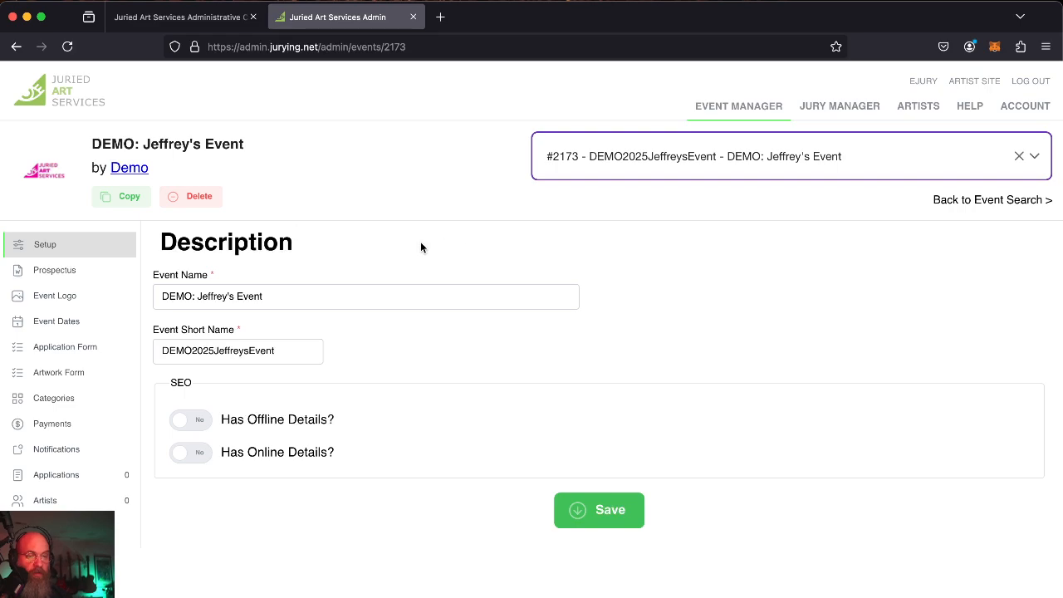
left_click(127, 202)
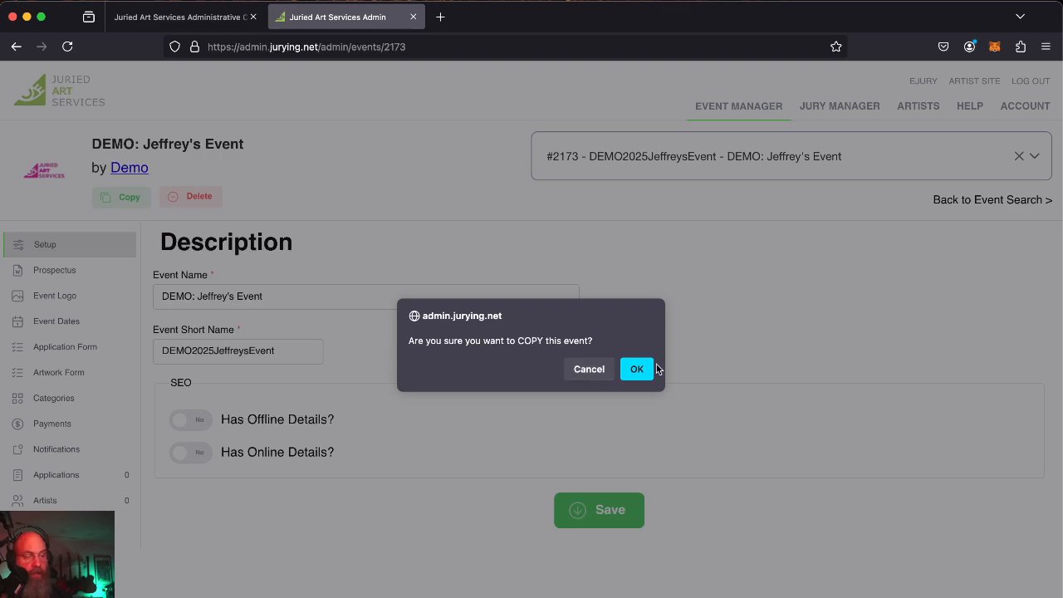
left_click(589, 369)
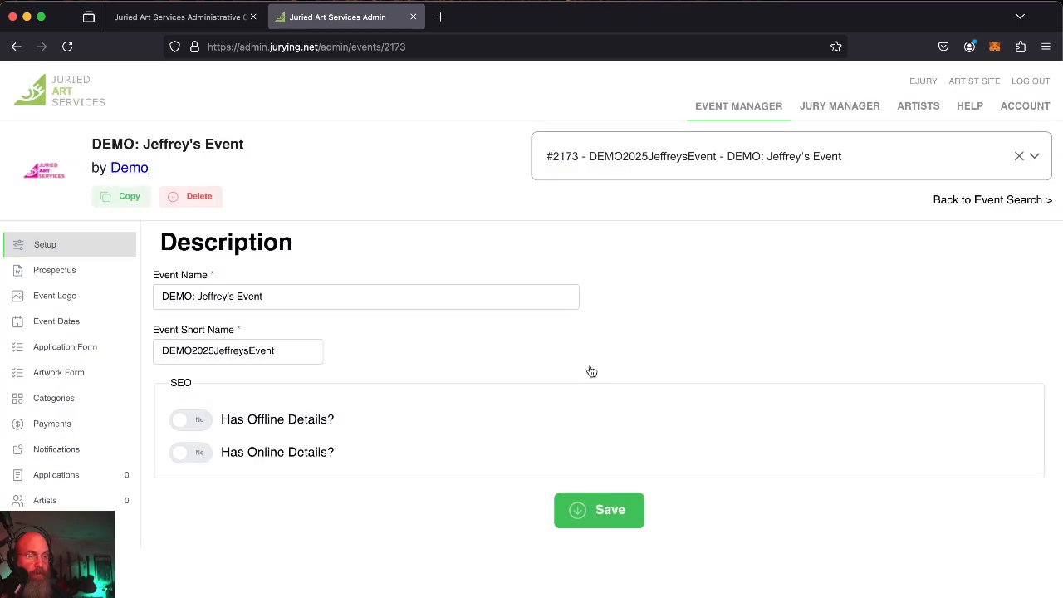
Delete DEMO: Jeffrey's Event, confirming OK on both prompts.
left_click(207, 203)
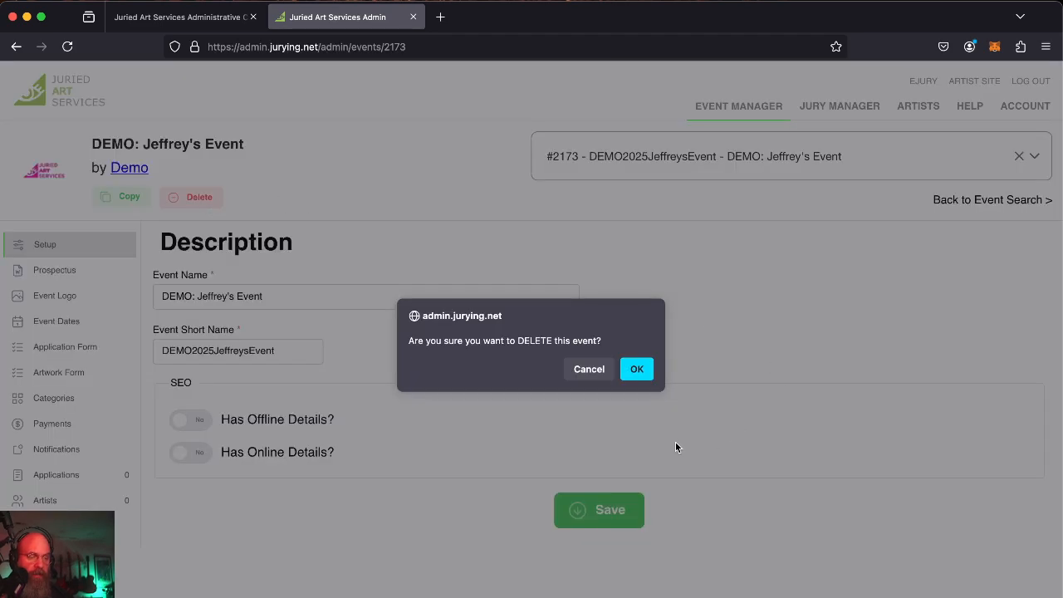
left_click(638, 368)
left_click(636, 382)
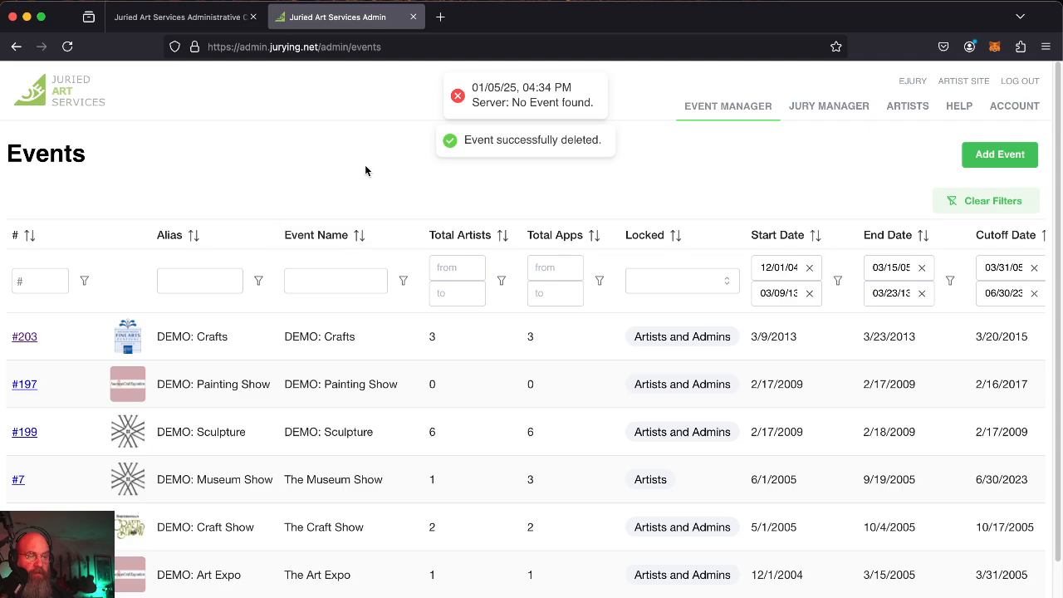
scroll(368, 426, "down", 2)
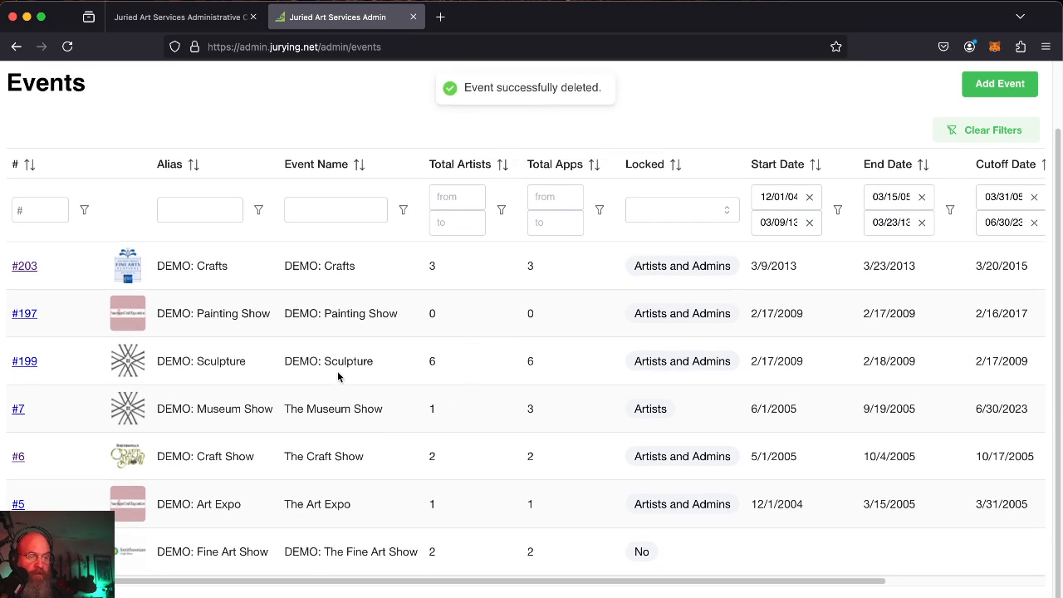
scroll(356, 376, "up", 2)
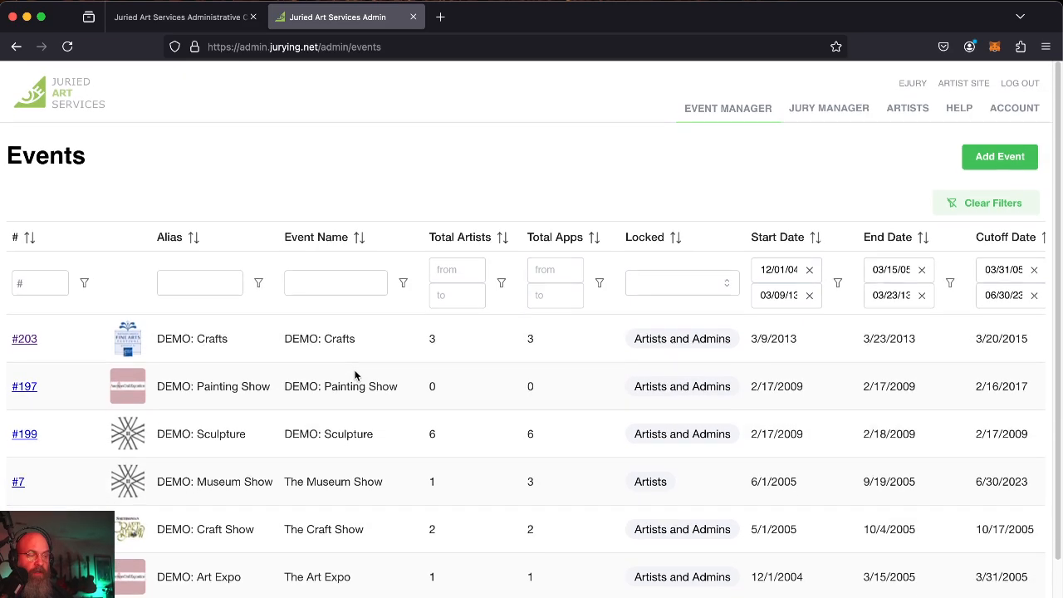